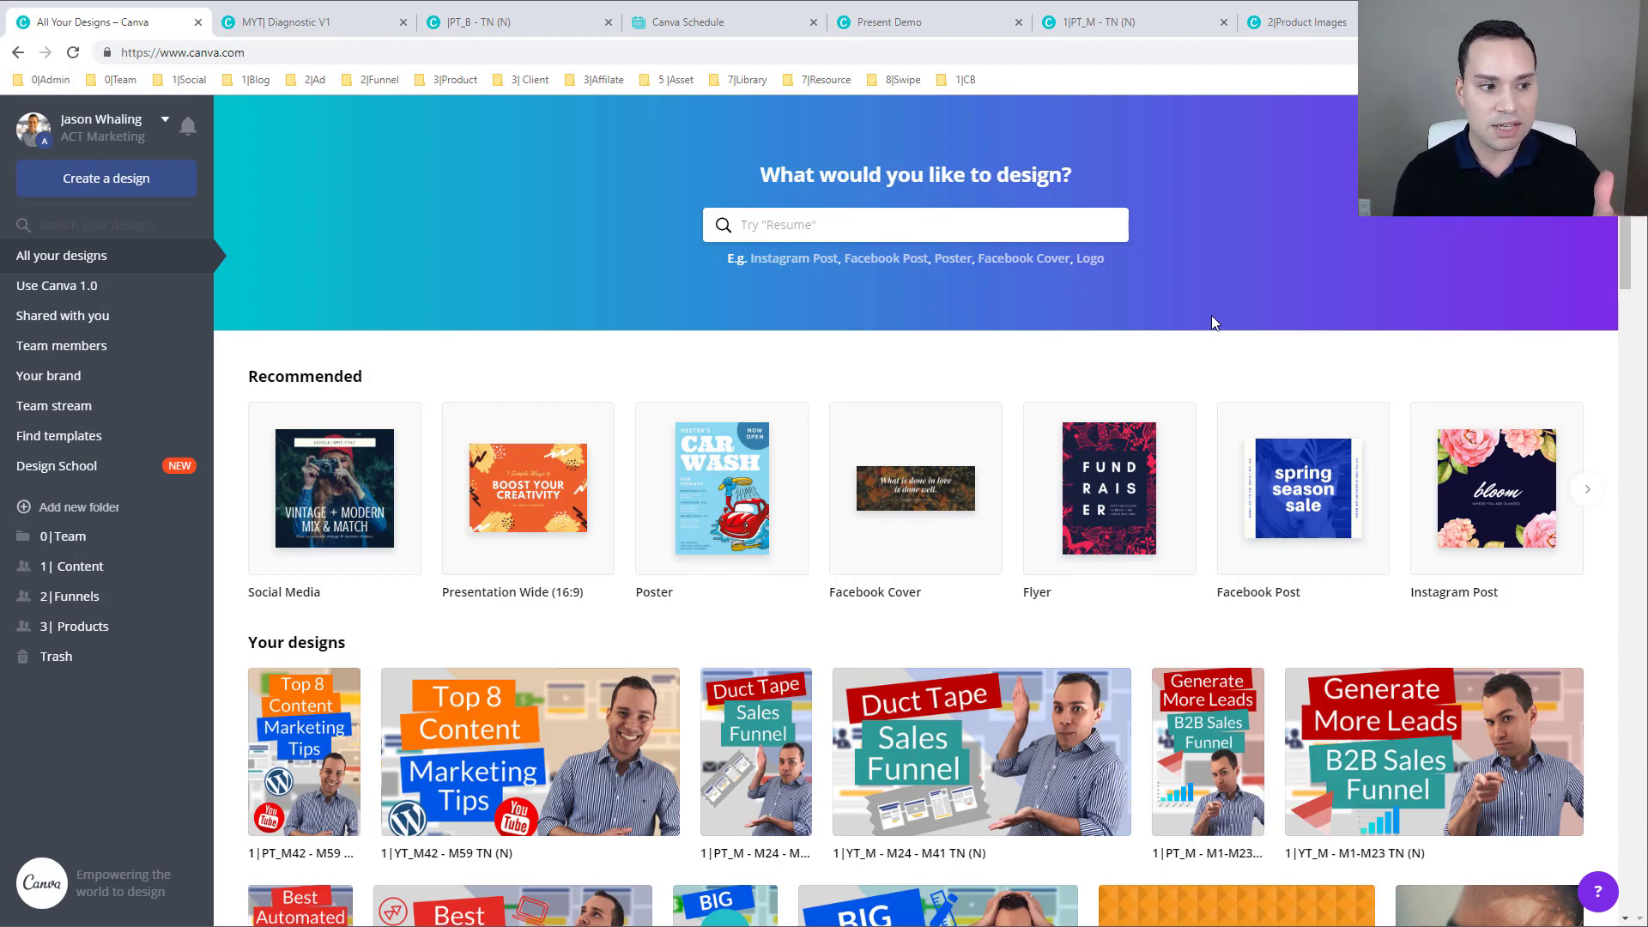
Step: Switch to the MYT| Diagnostic V1 design and open the Elements library beside it
click(326, 26)
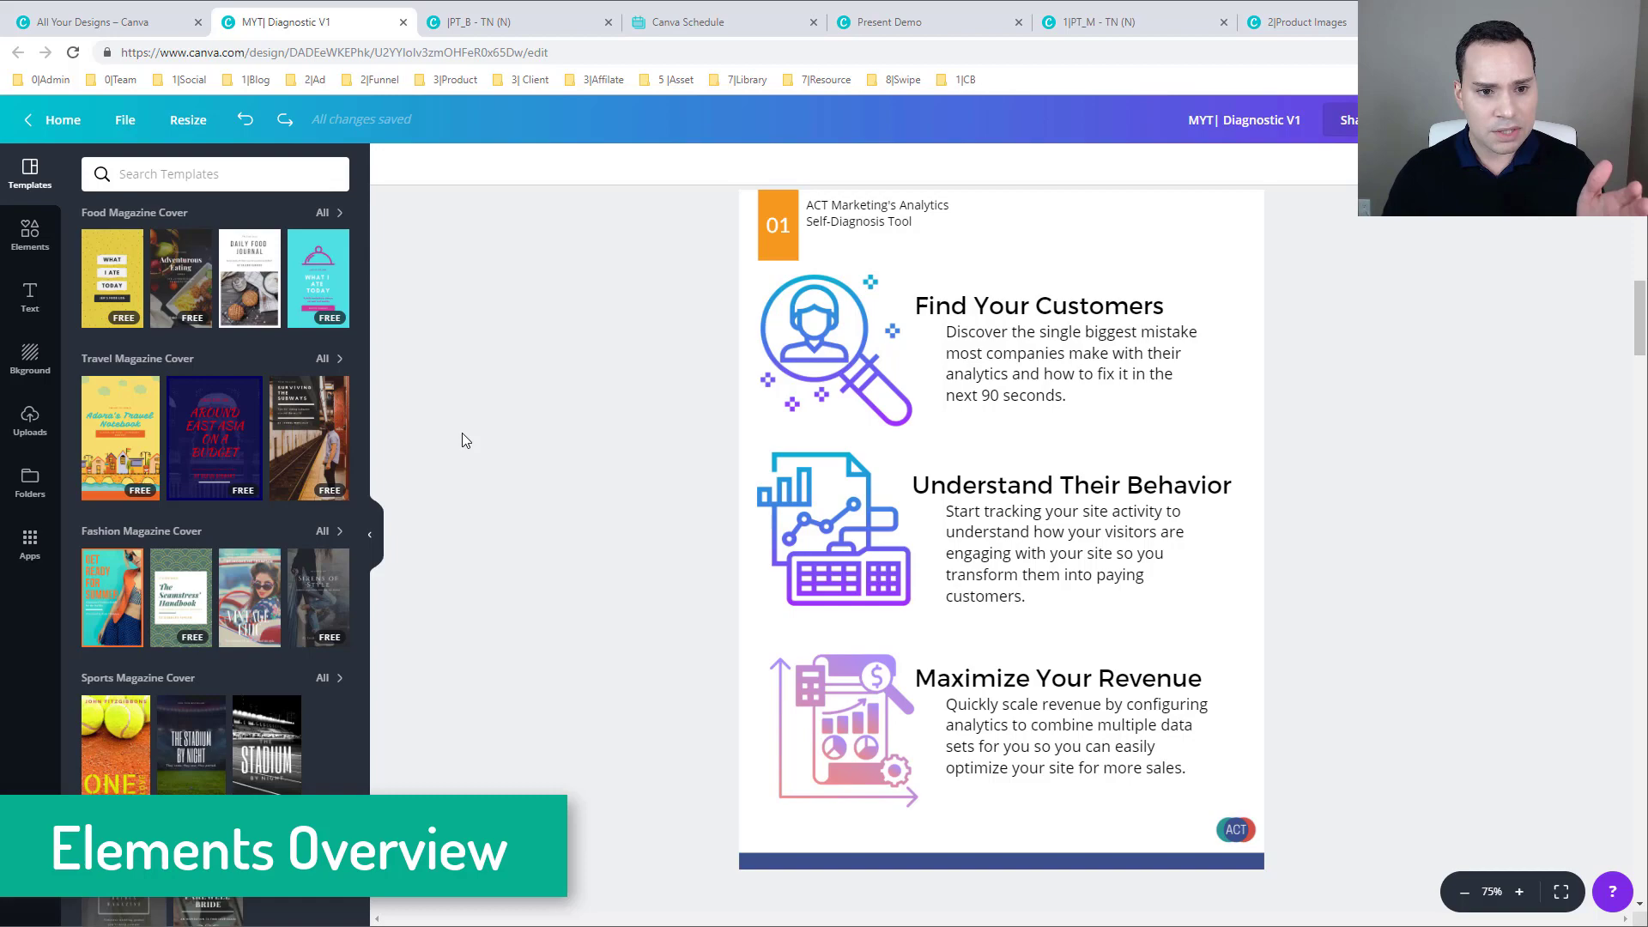
scroll(271, 440, down, 10)
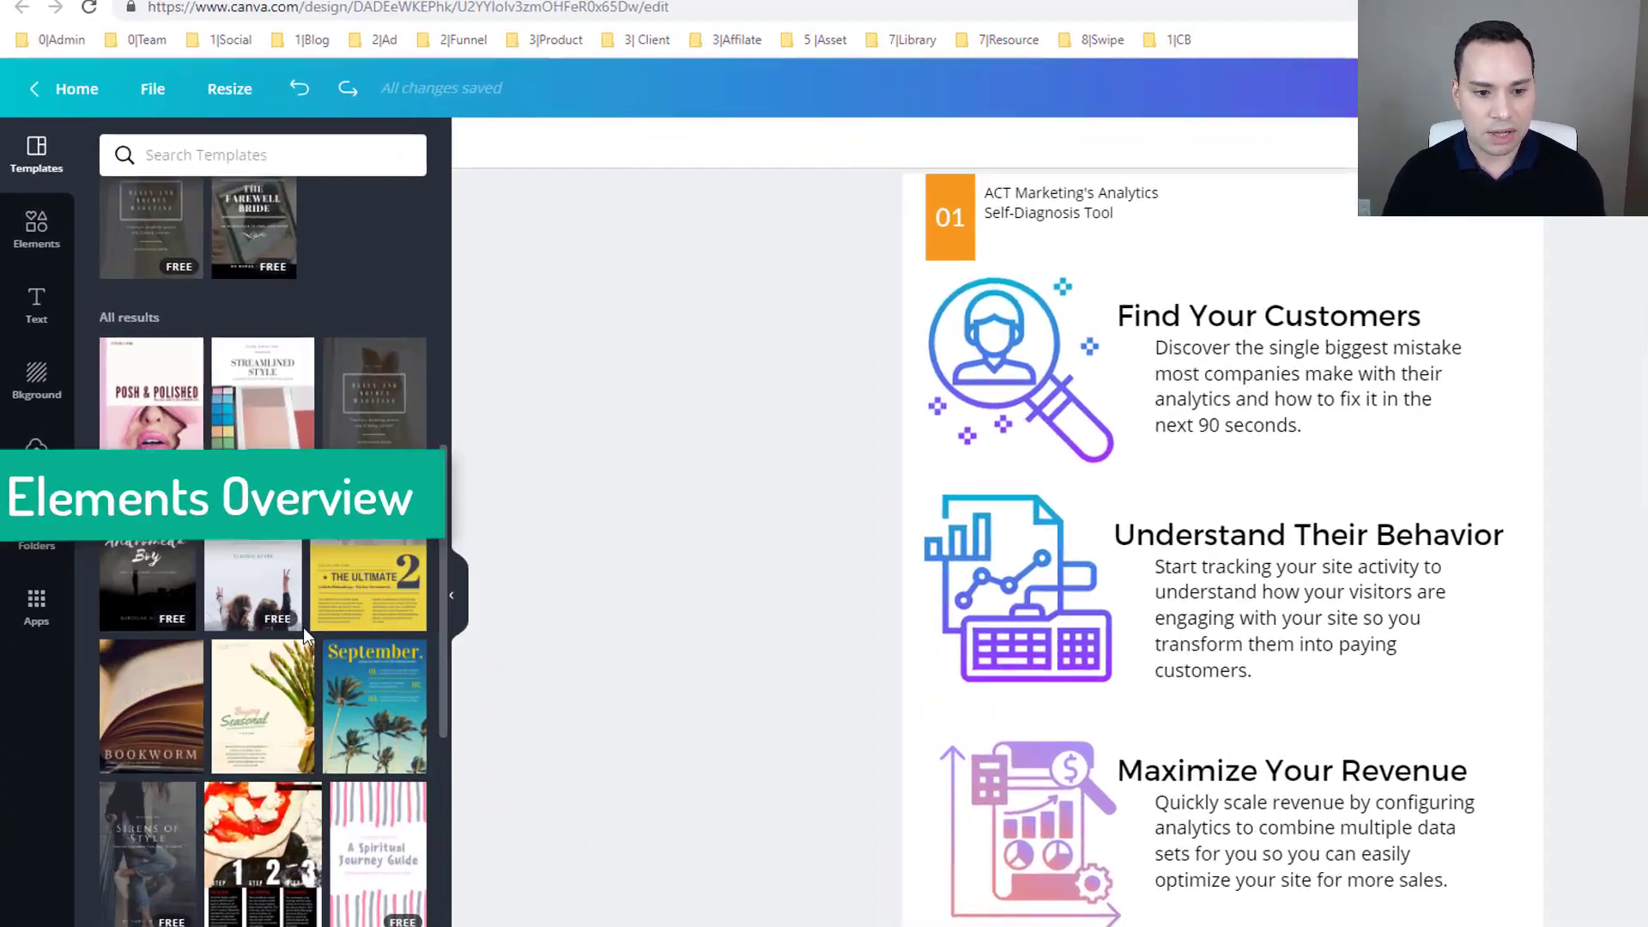
scroll(302, 627, down, 7)
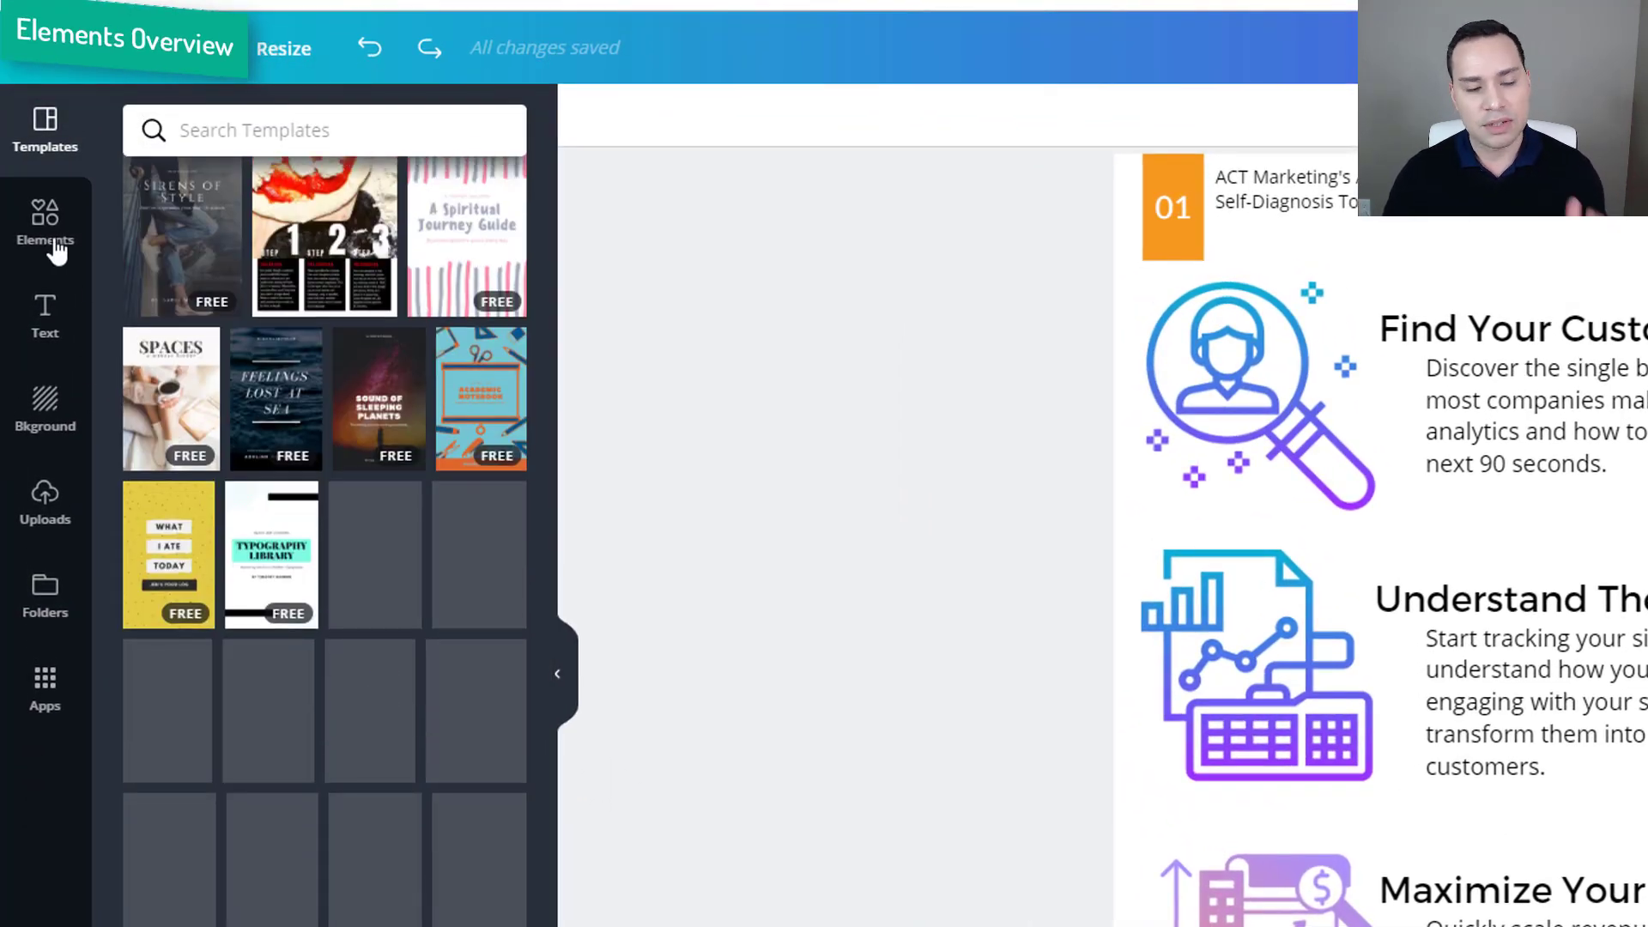
click(48, 230)
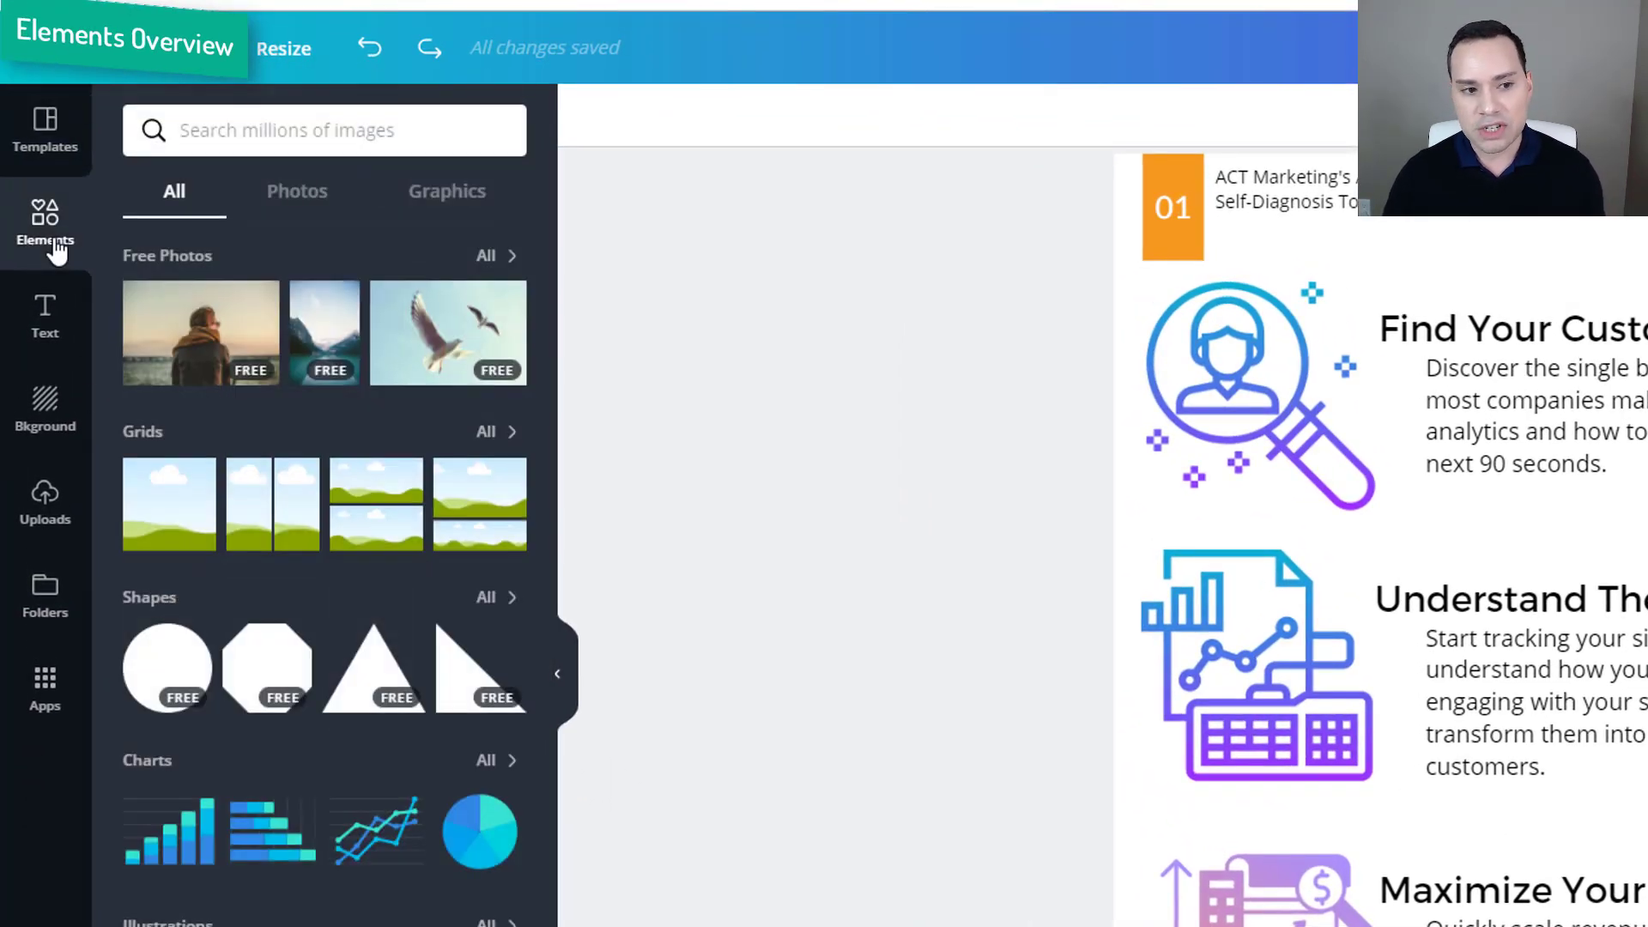
Step: Filter the elements to Photos, then Graphics, and scroll through the graphic categories
click(309, 206)
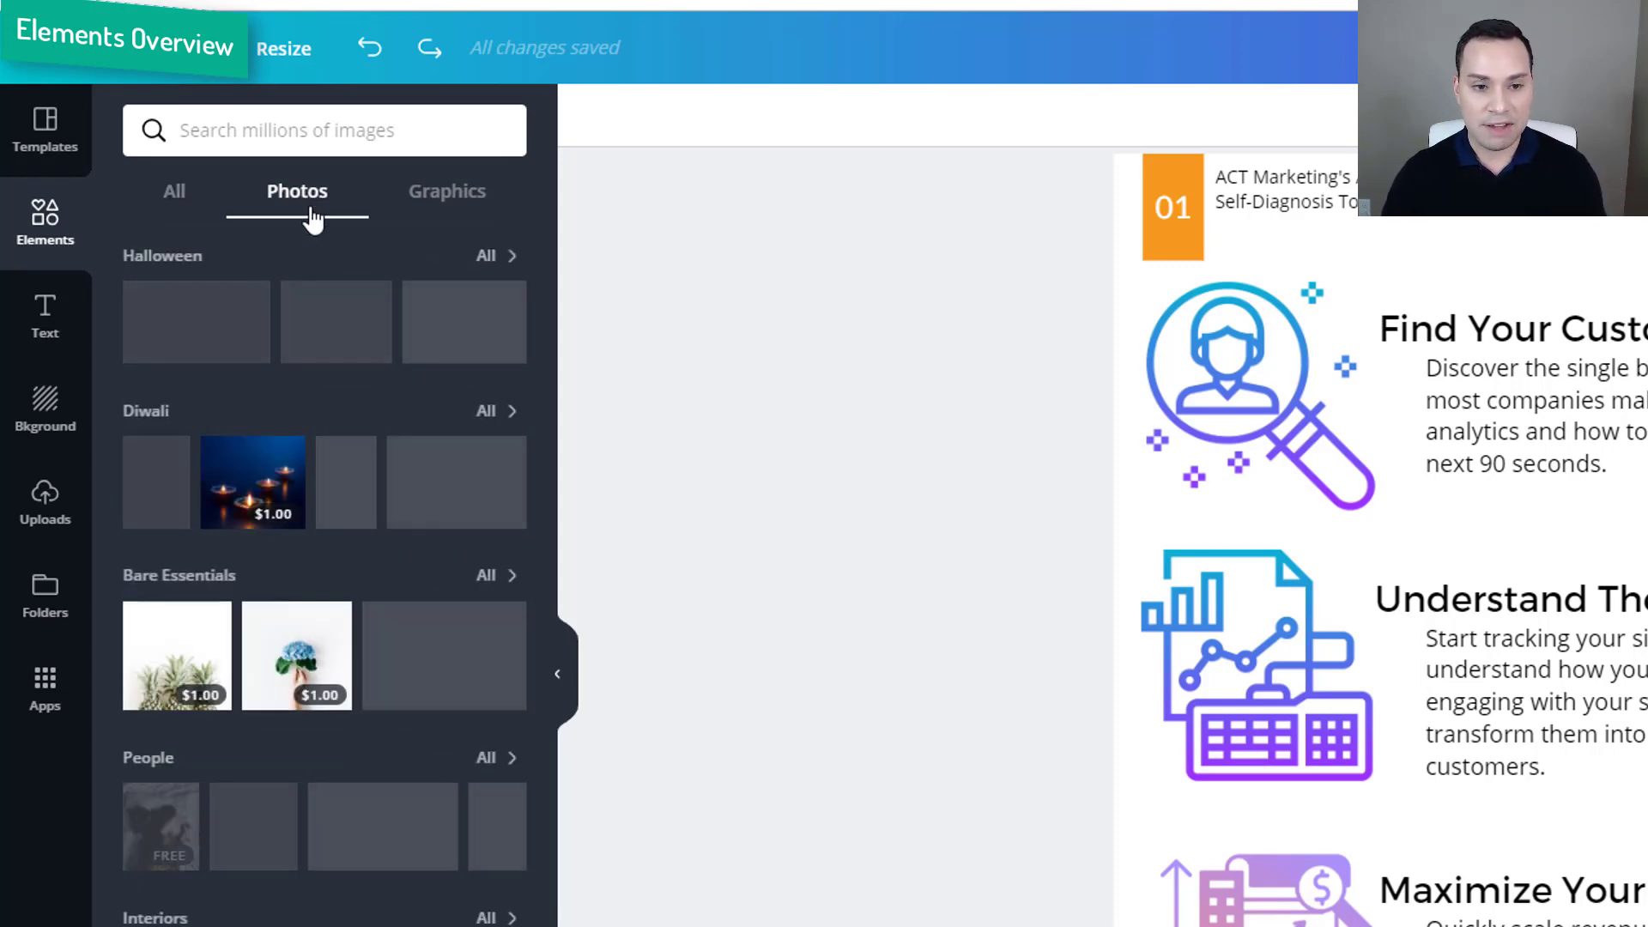
click(439, 203)
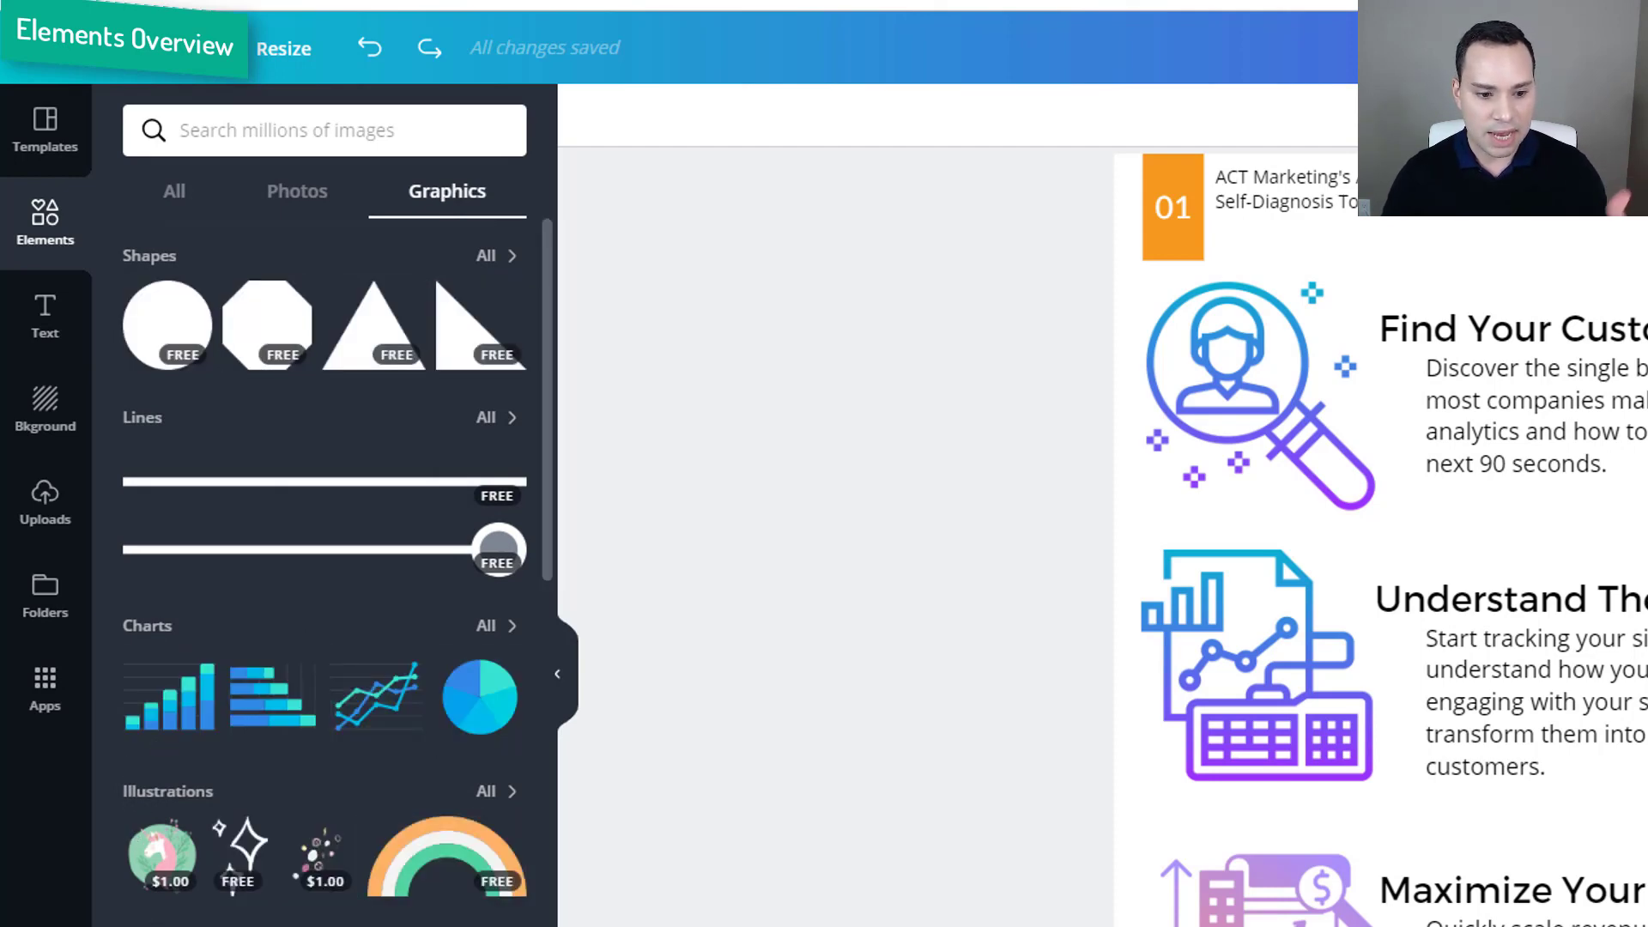
scroll(147, 754, down, 5)
scroll(137, 755, down, 10)
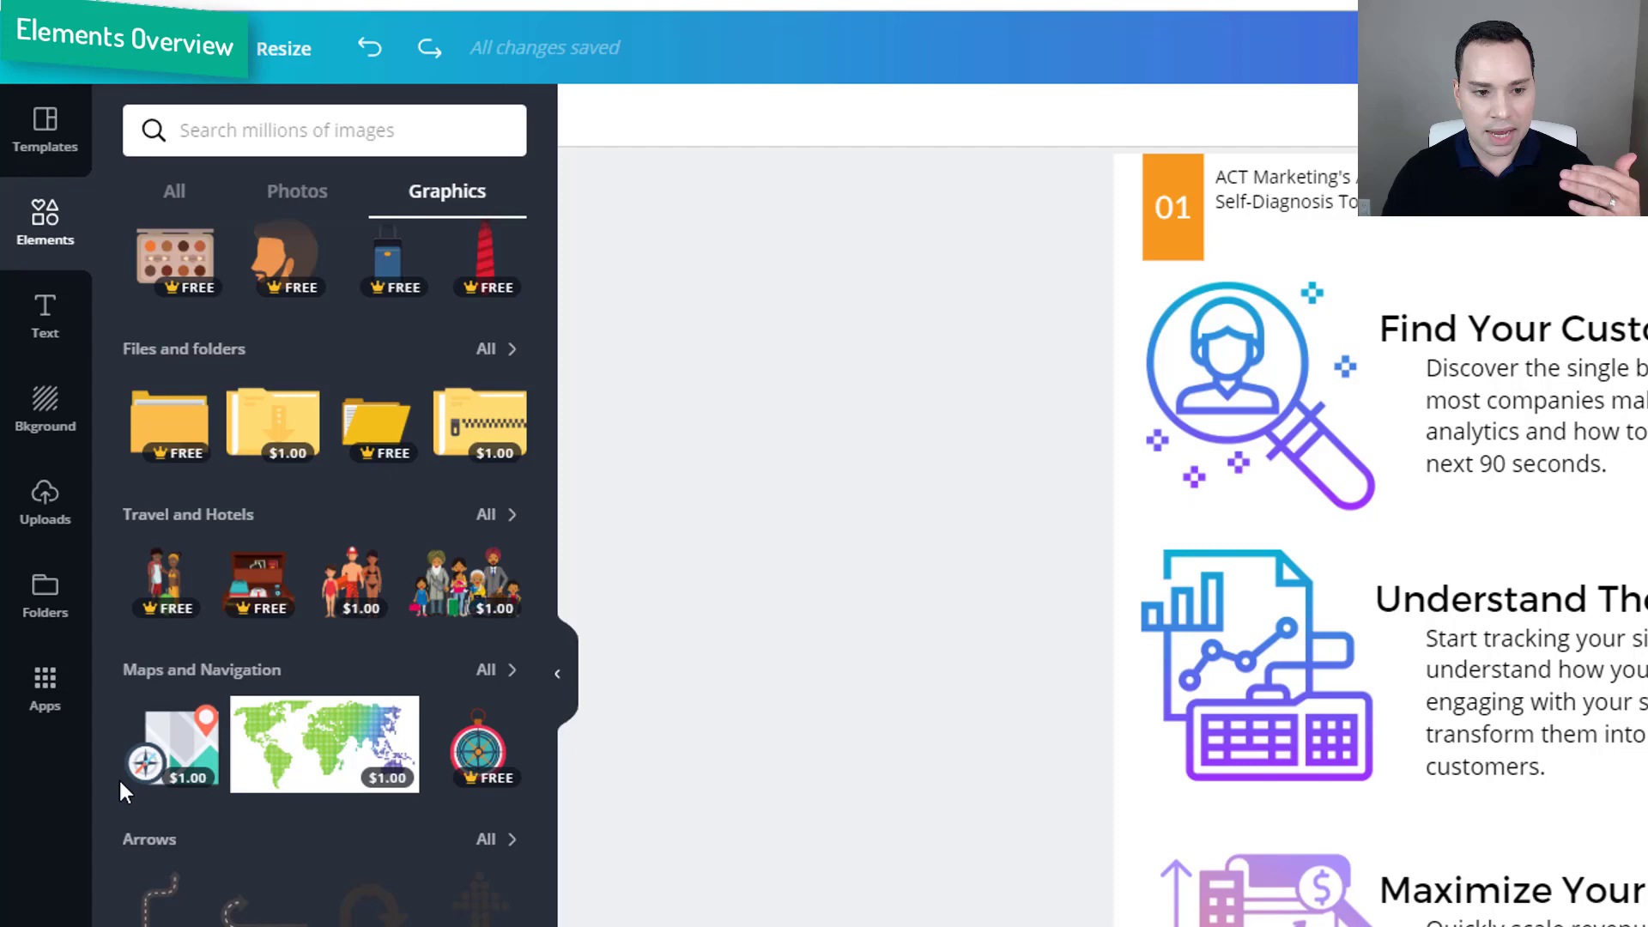
scroll(120, 665, down, 6)
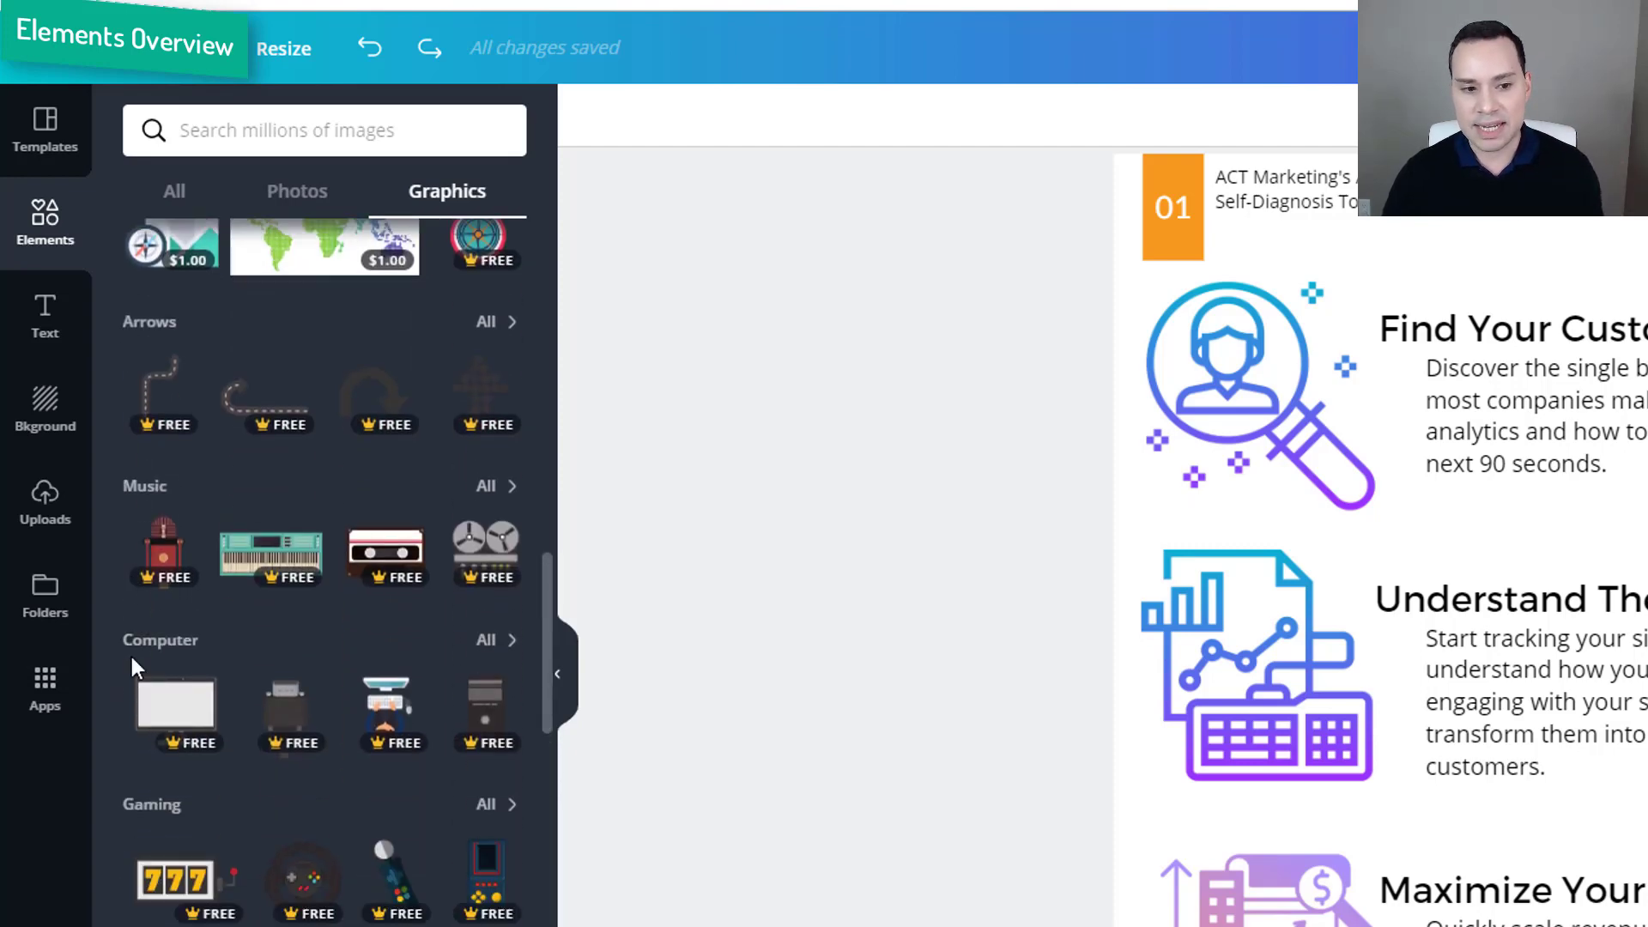
scroll(130, 663, down, 6)
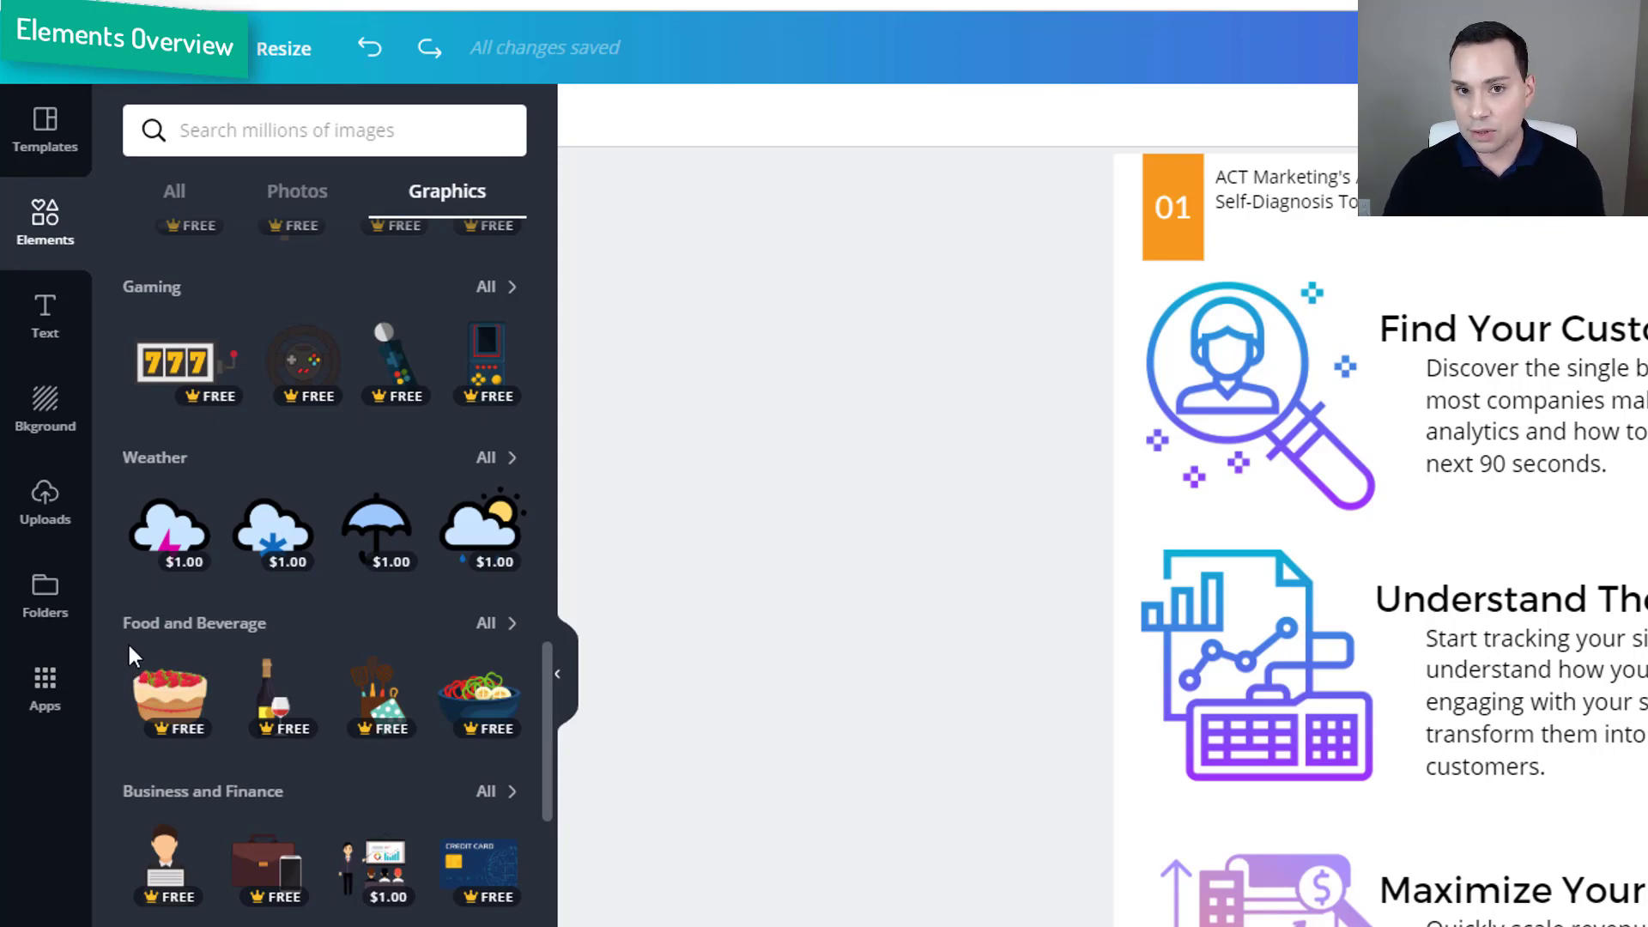
scroll(127, 641, down, 7)
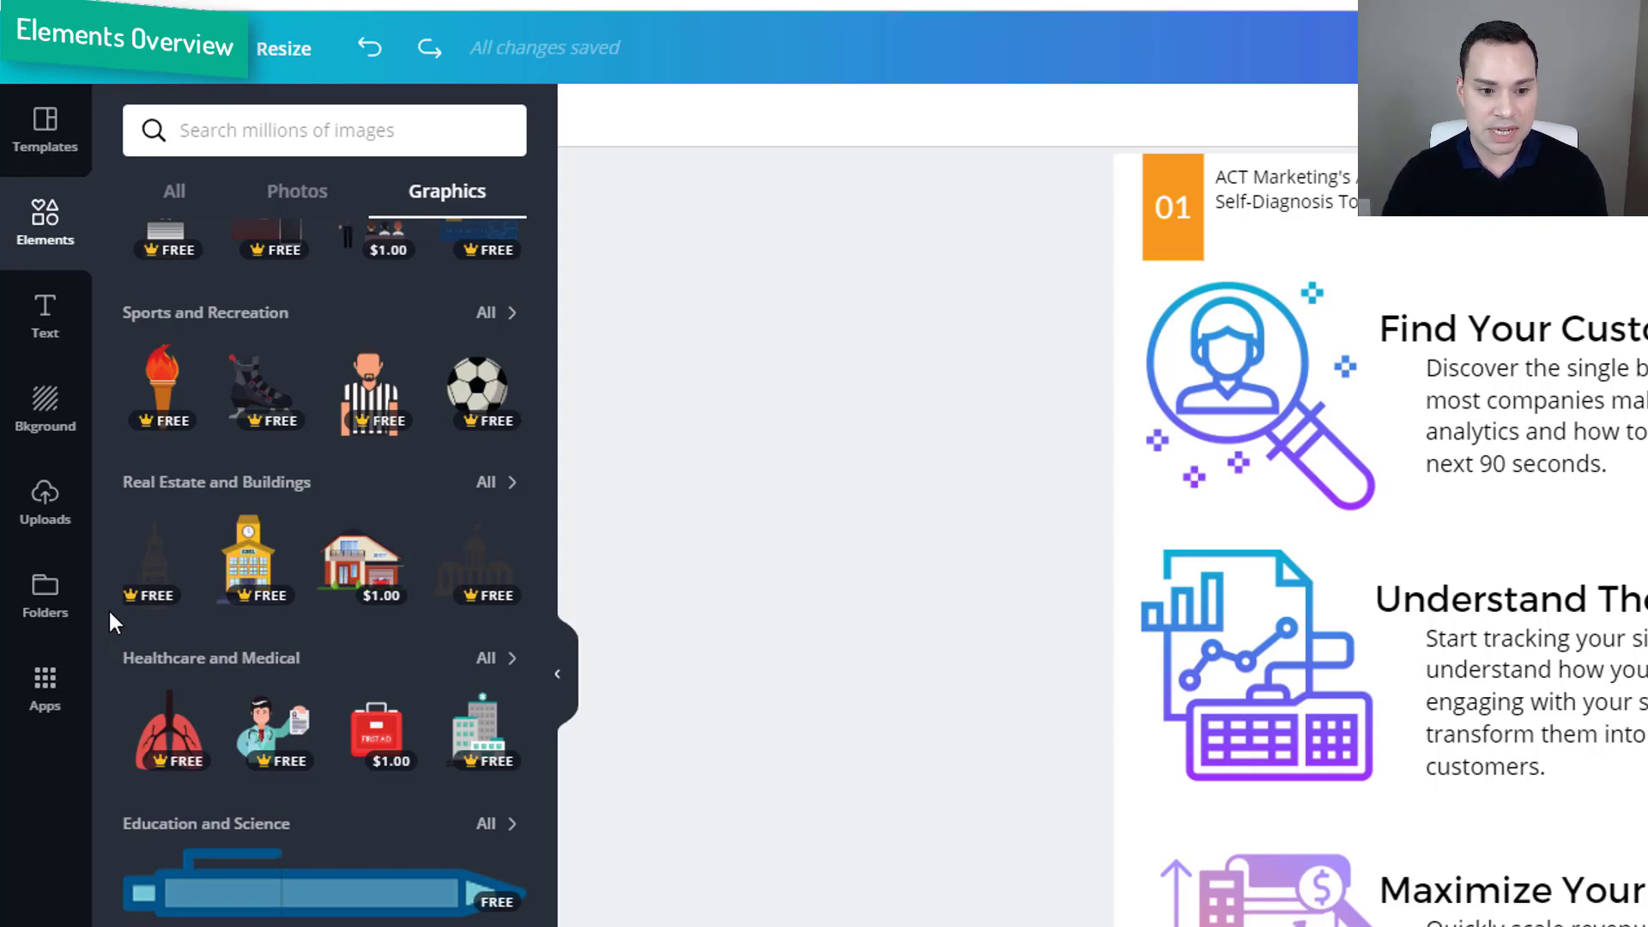
Step: Scroll back up, return to All element types and browse the library
mouse_move(146, 423)
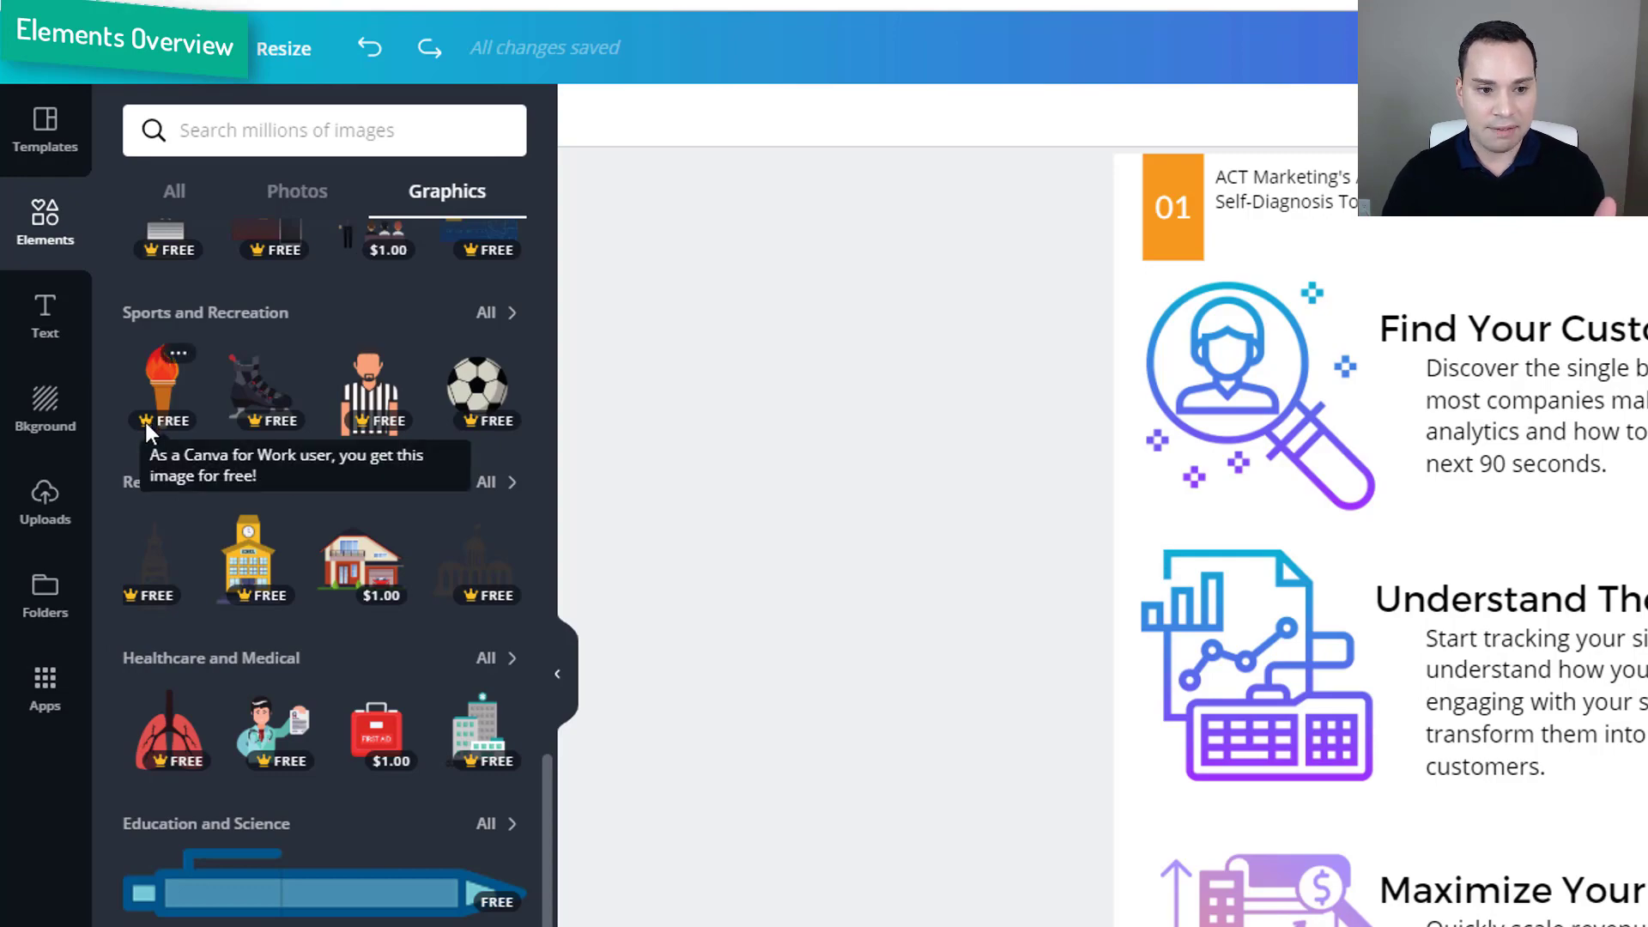
scroll(121, 412, up, 10)
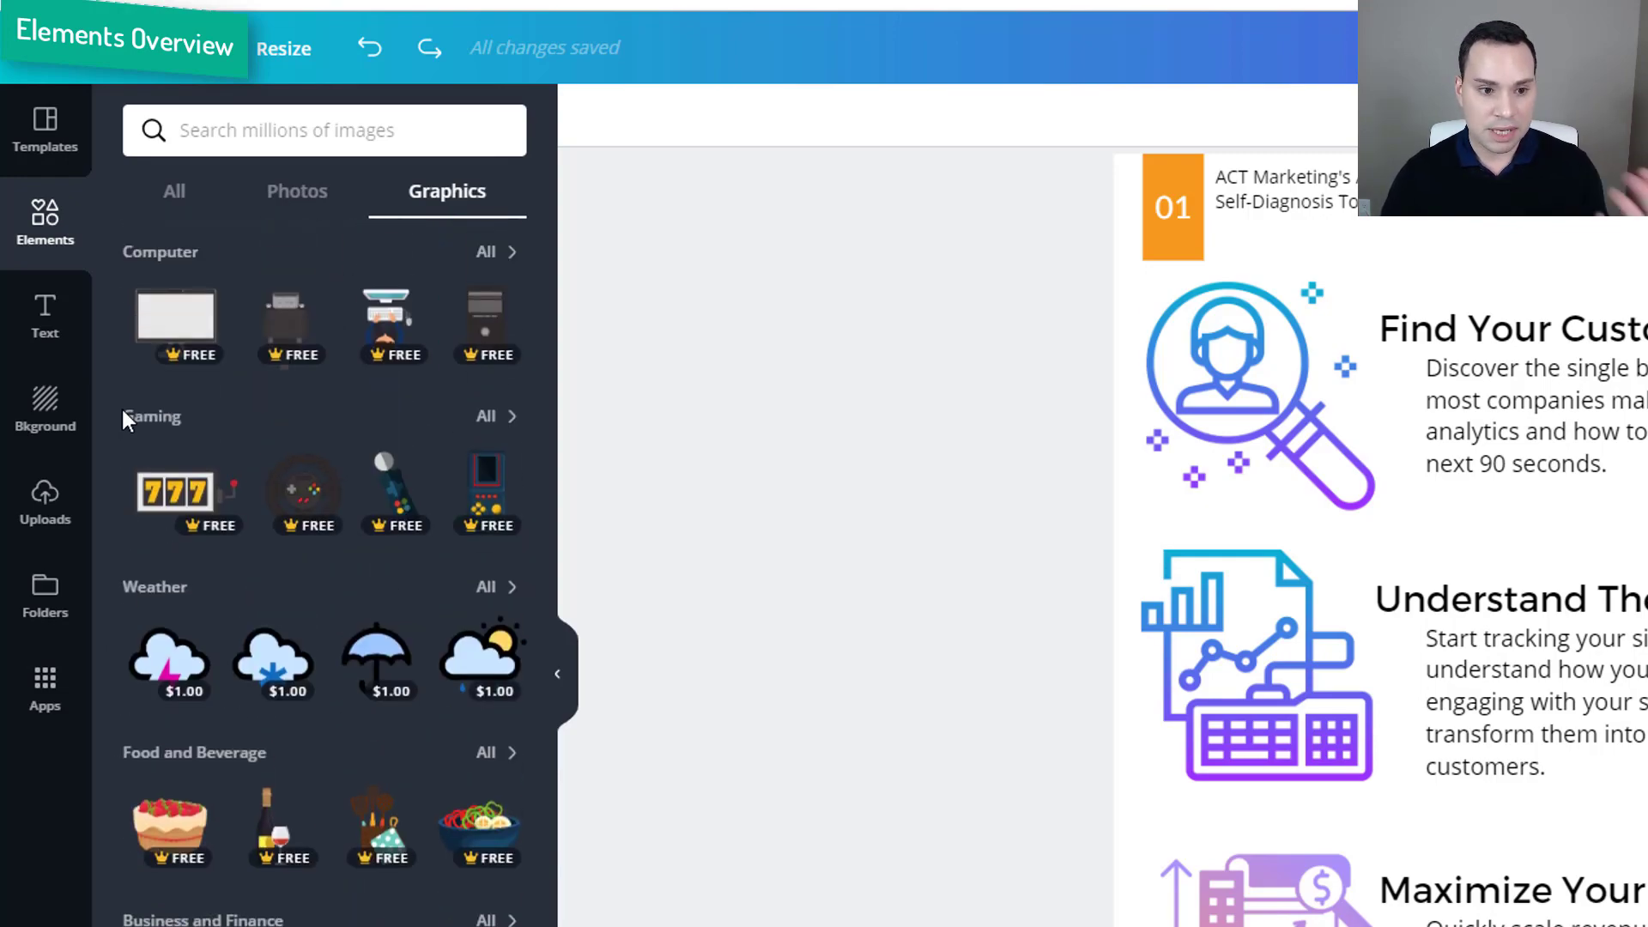
scroll(123, 416, up, 12)
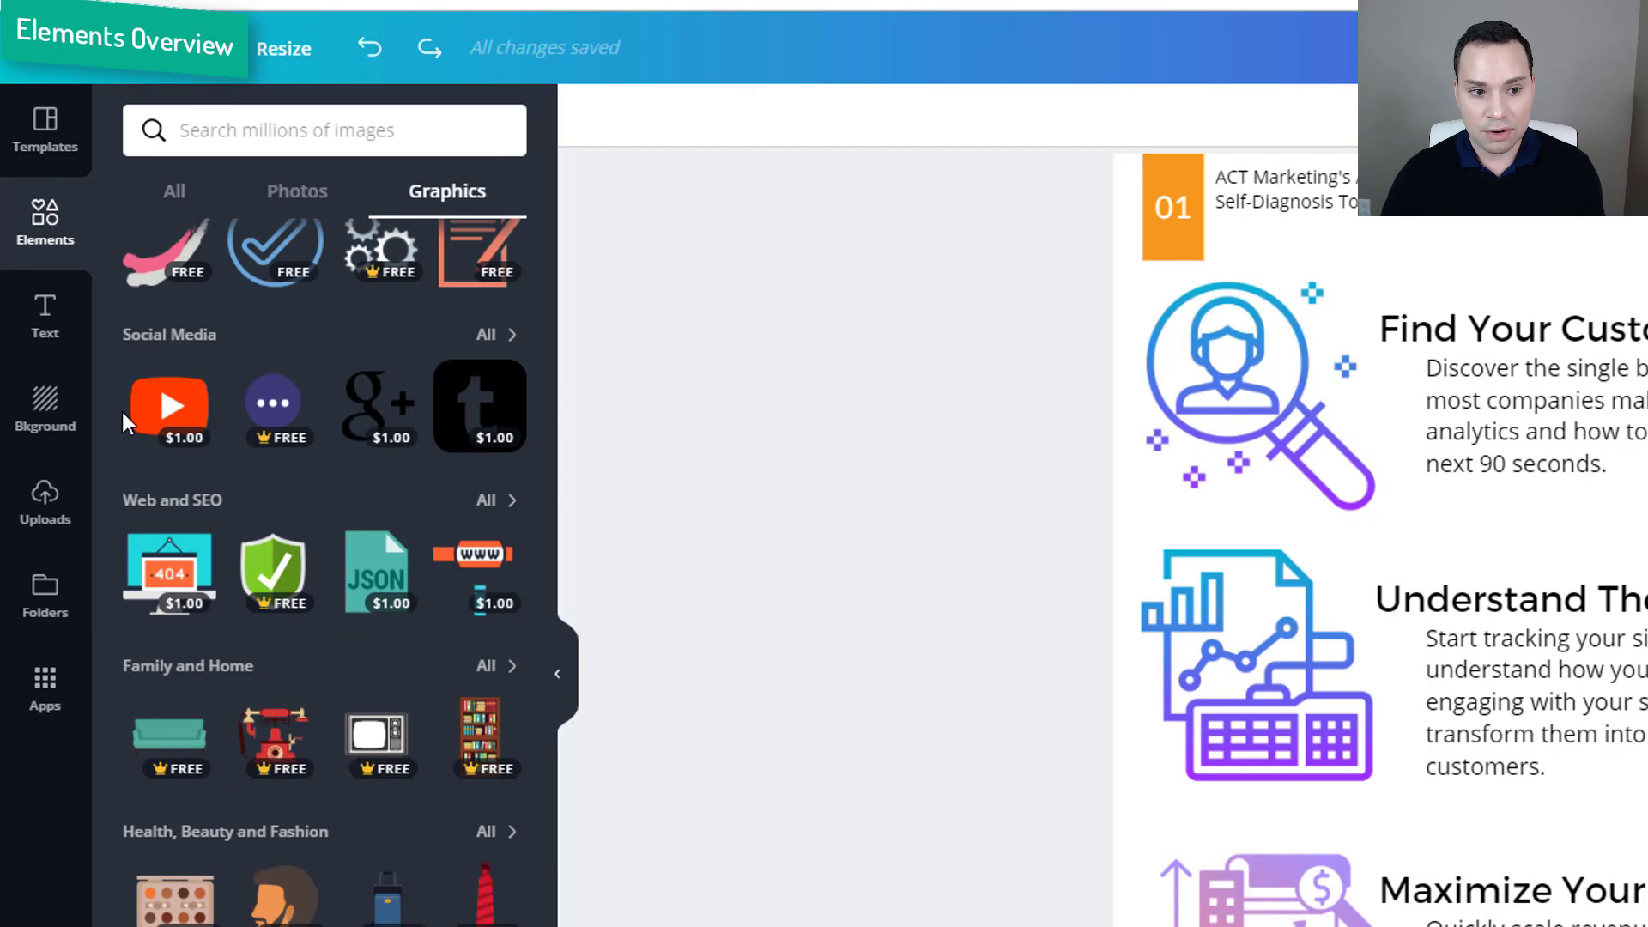
scroll(122, 417, up, 2)
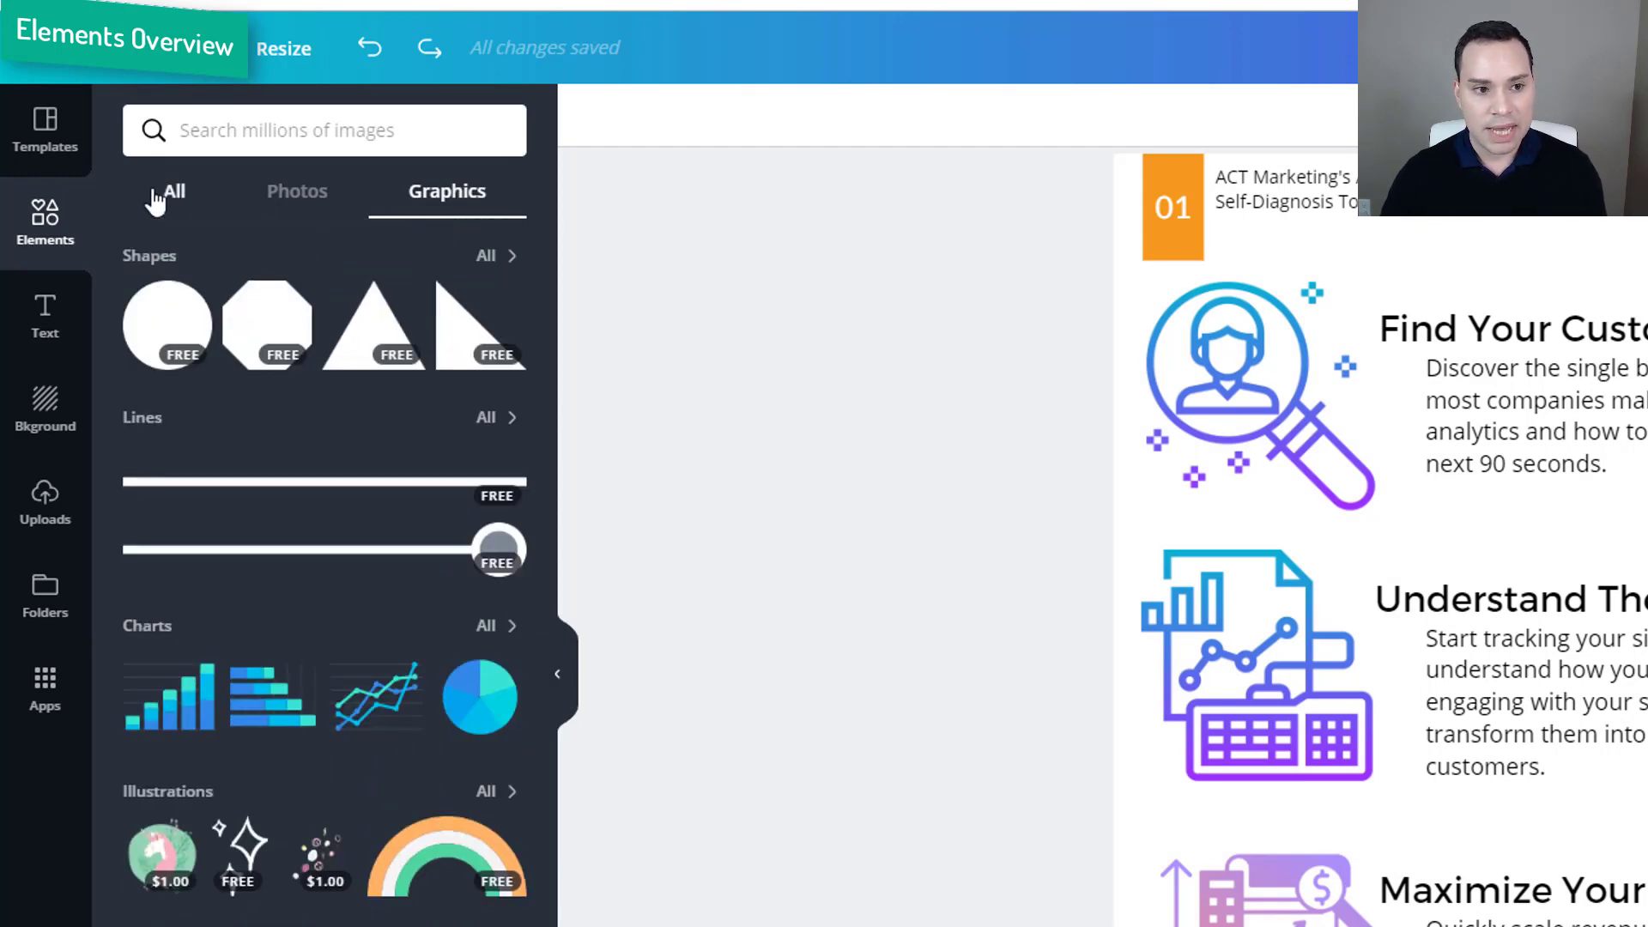
click(168, 201)
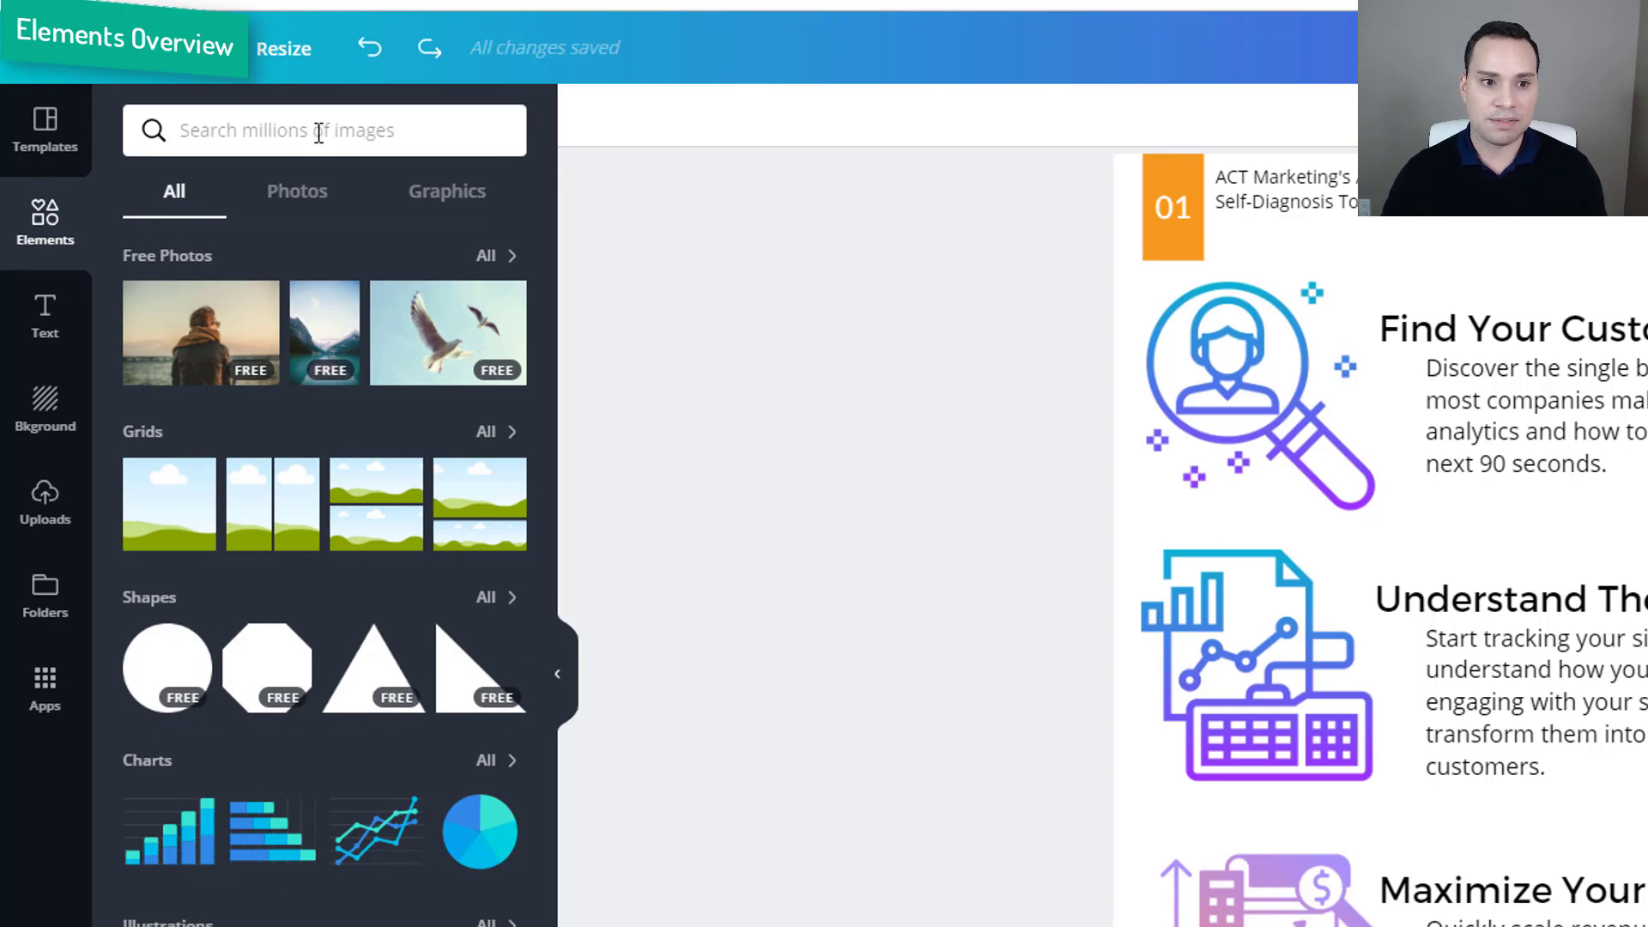
scroll(345, 913, down, 7)
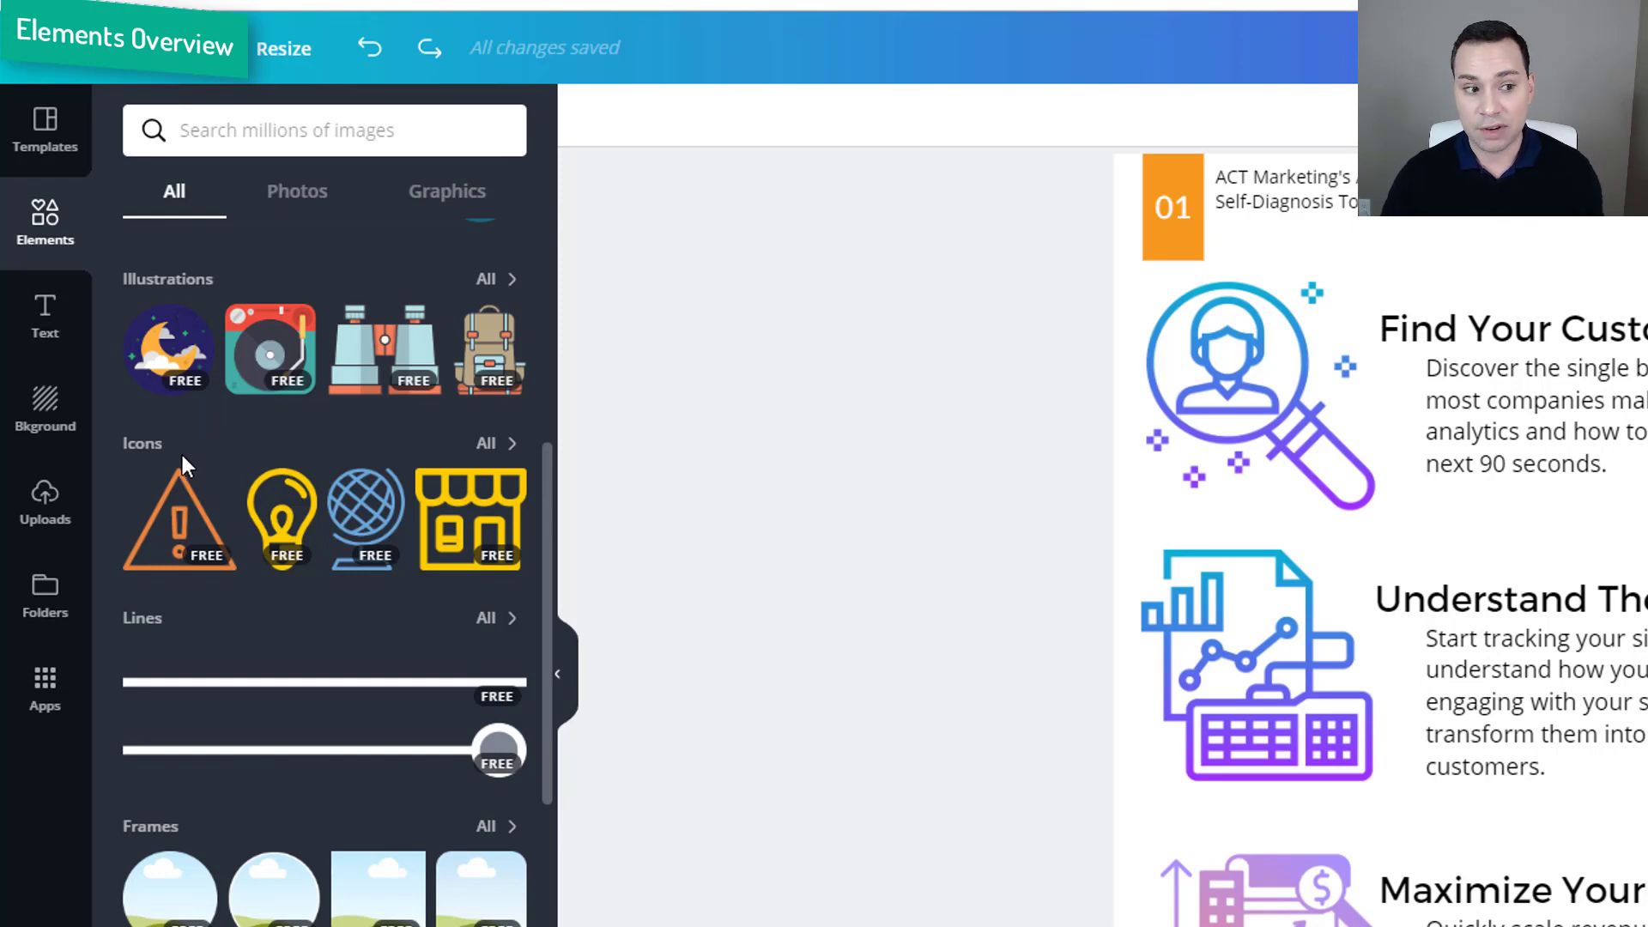
Step: Browse the Text, Bkground, Uploads and Folders panels, ending on the Apps list
click(52, 322)
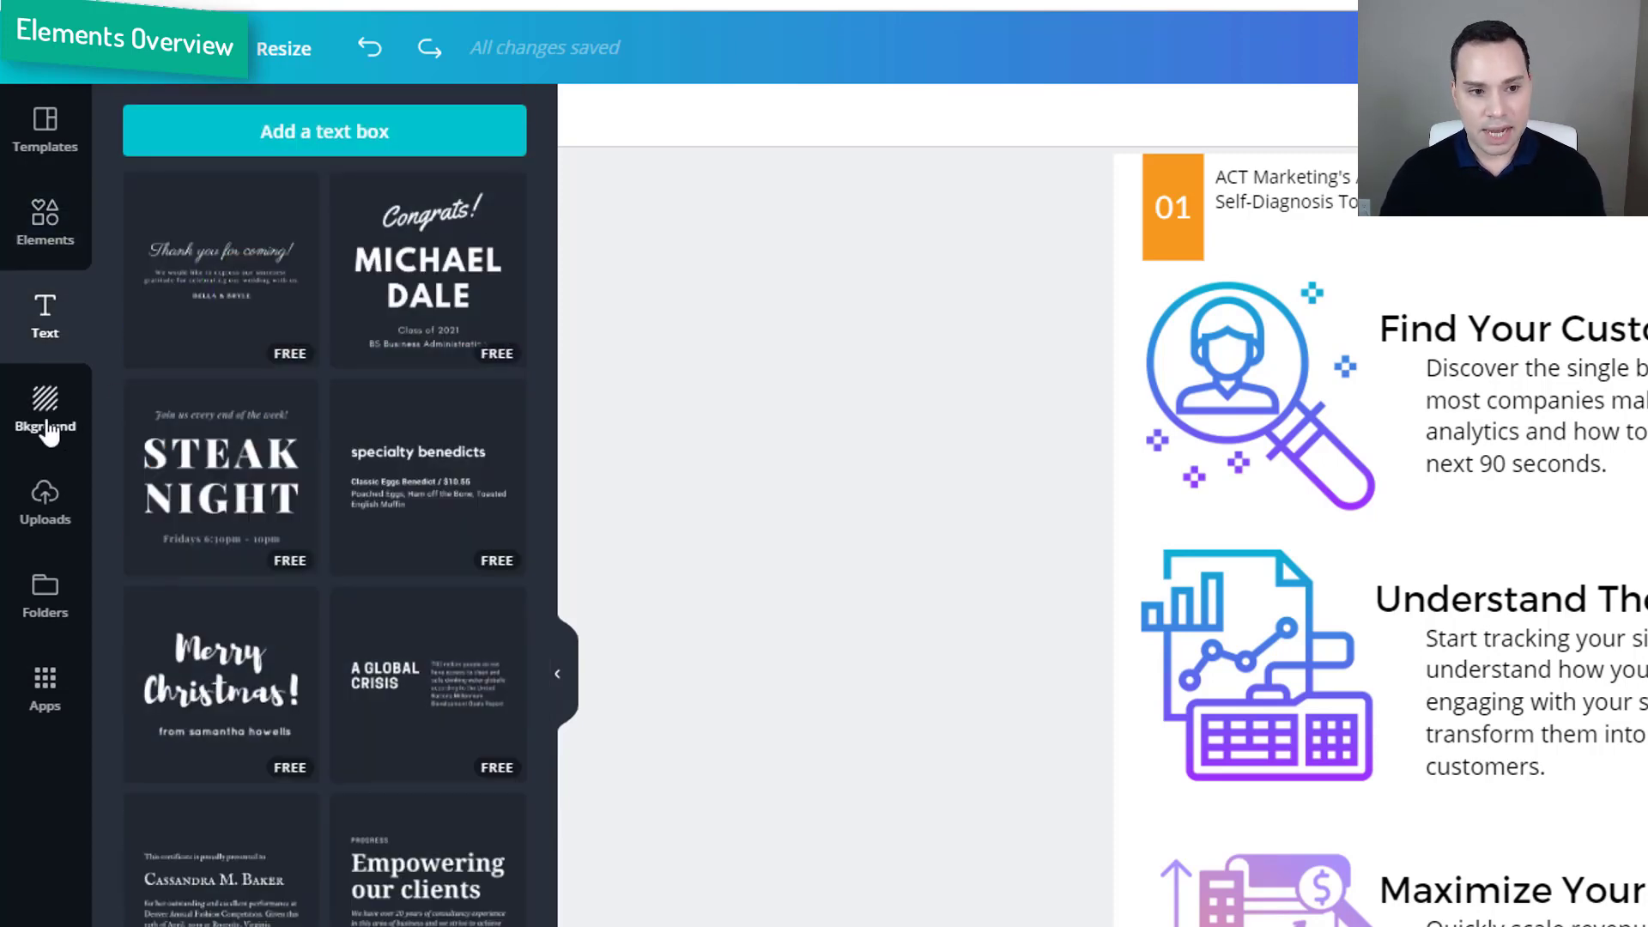
click(48, 429)
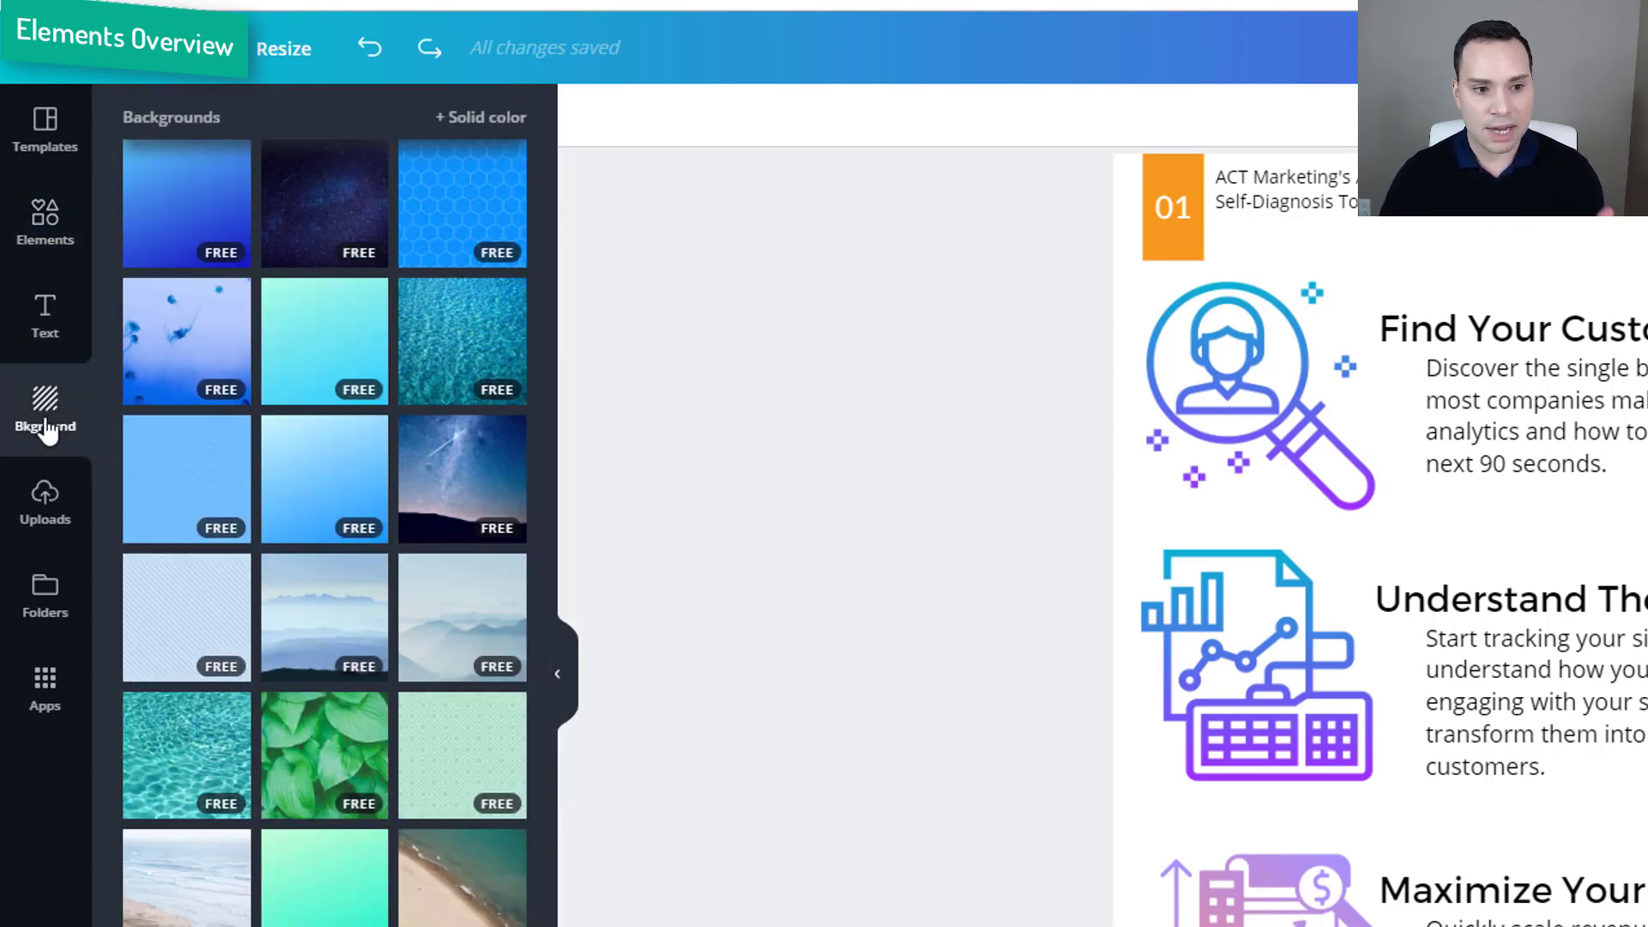
click(58, 498)
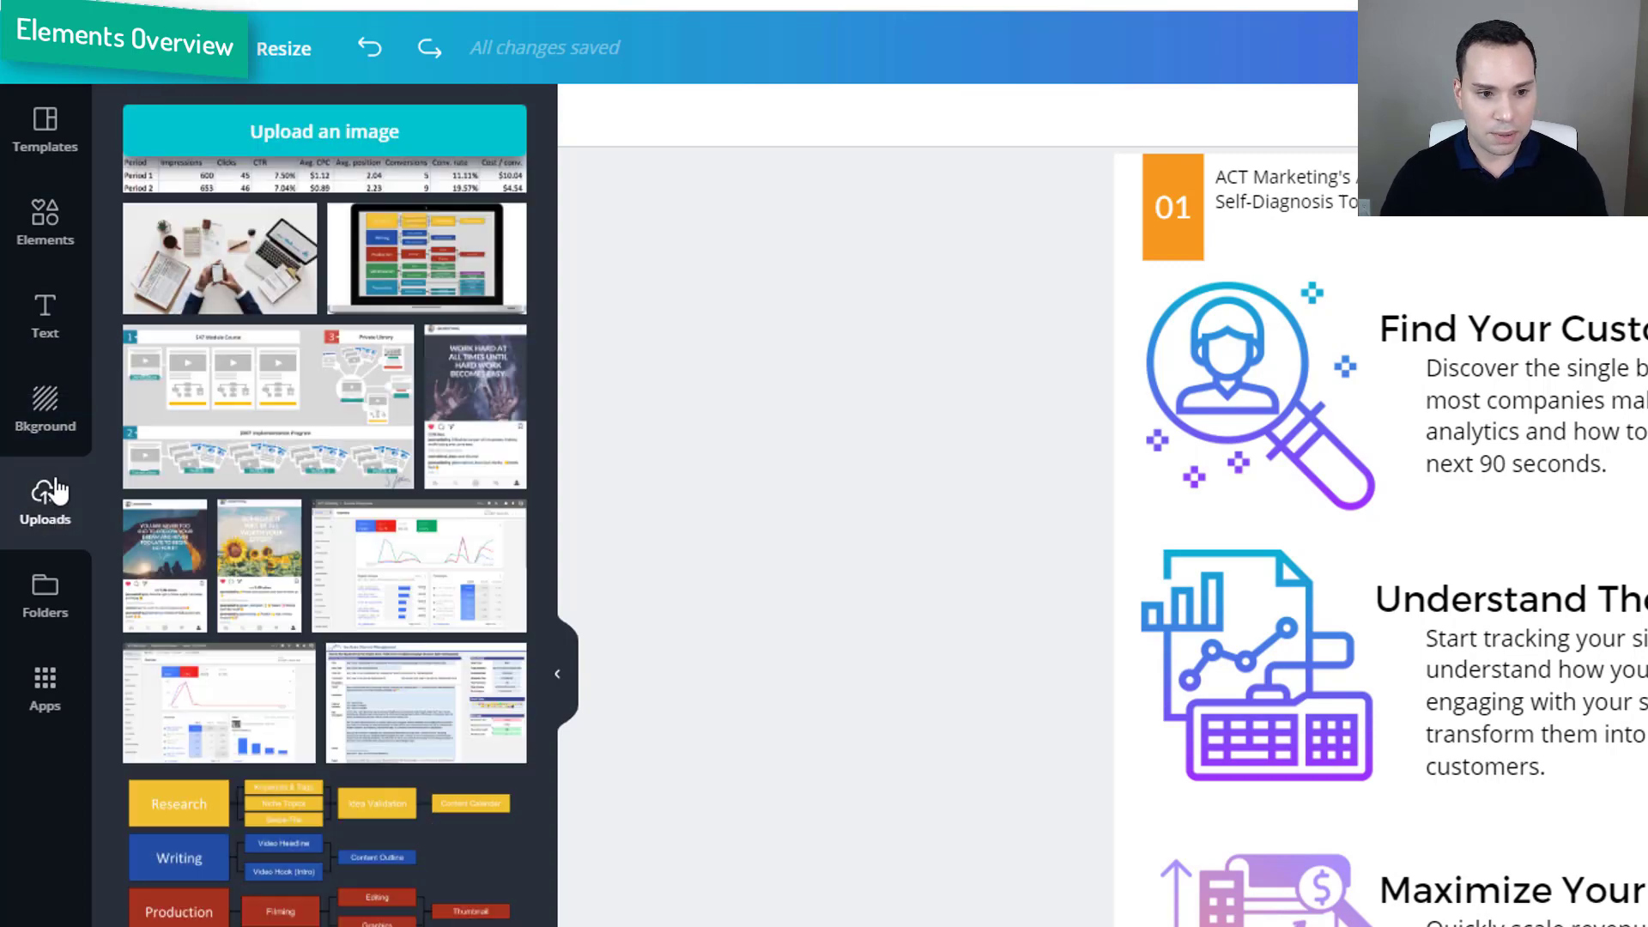
click(47, 596)
click(46, 691)
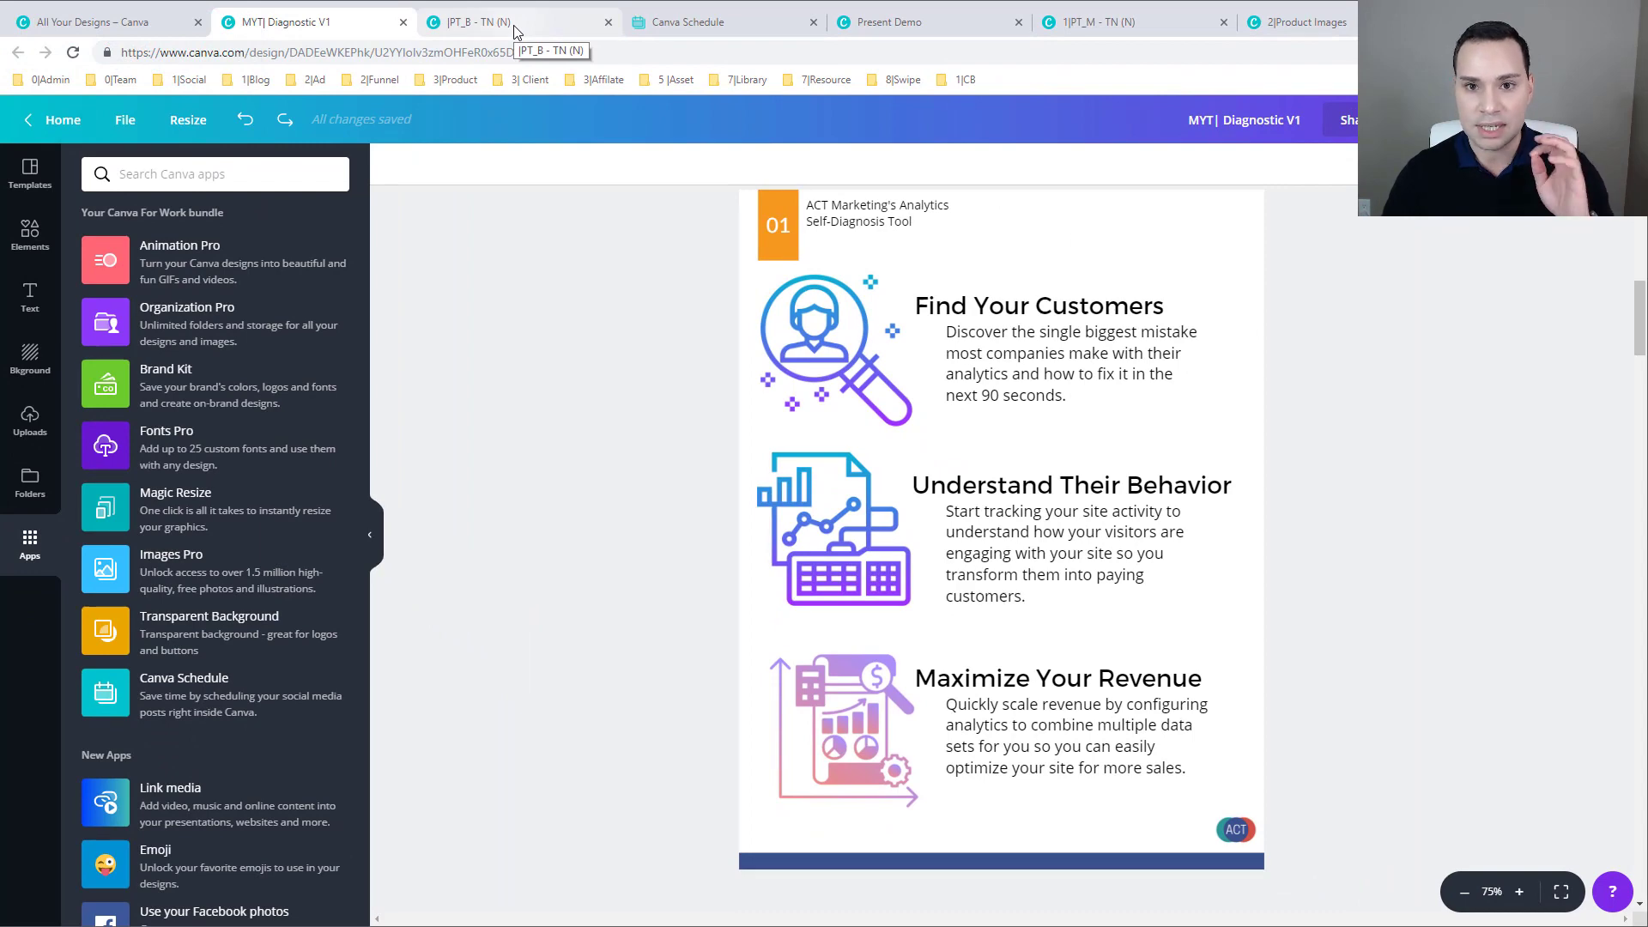
Step: Switch to the |PT_B - TN (N) design, open All your designs, and duplicate Page 1
click(516, 26)
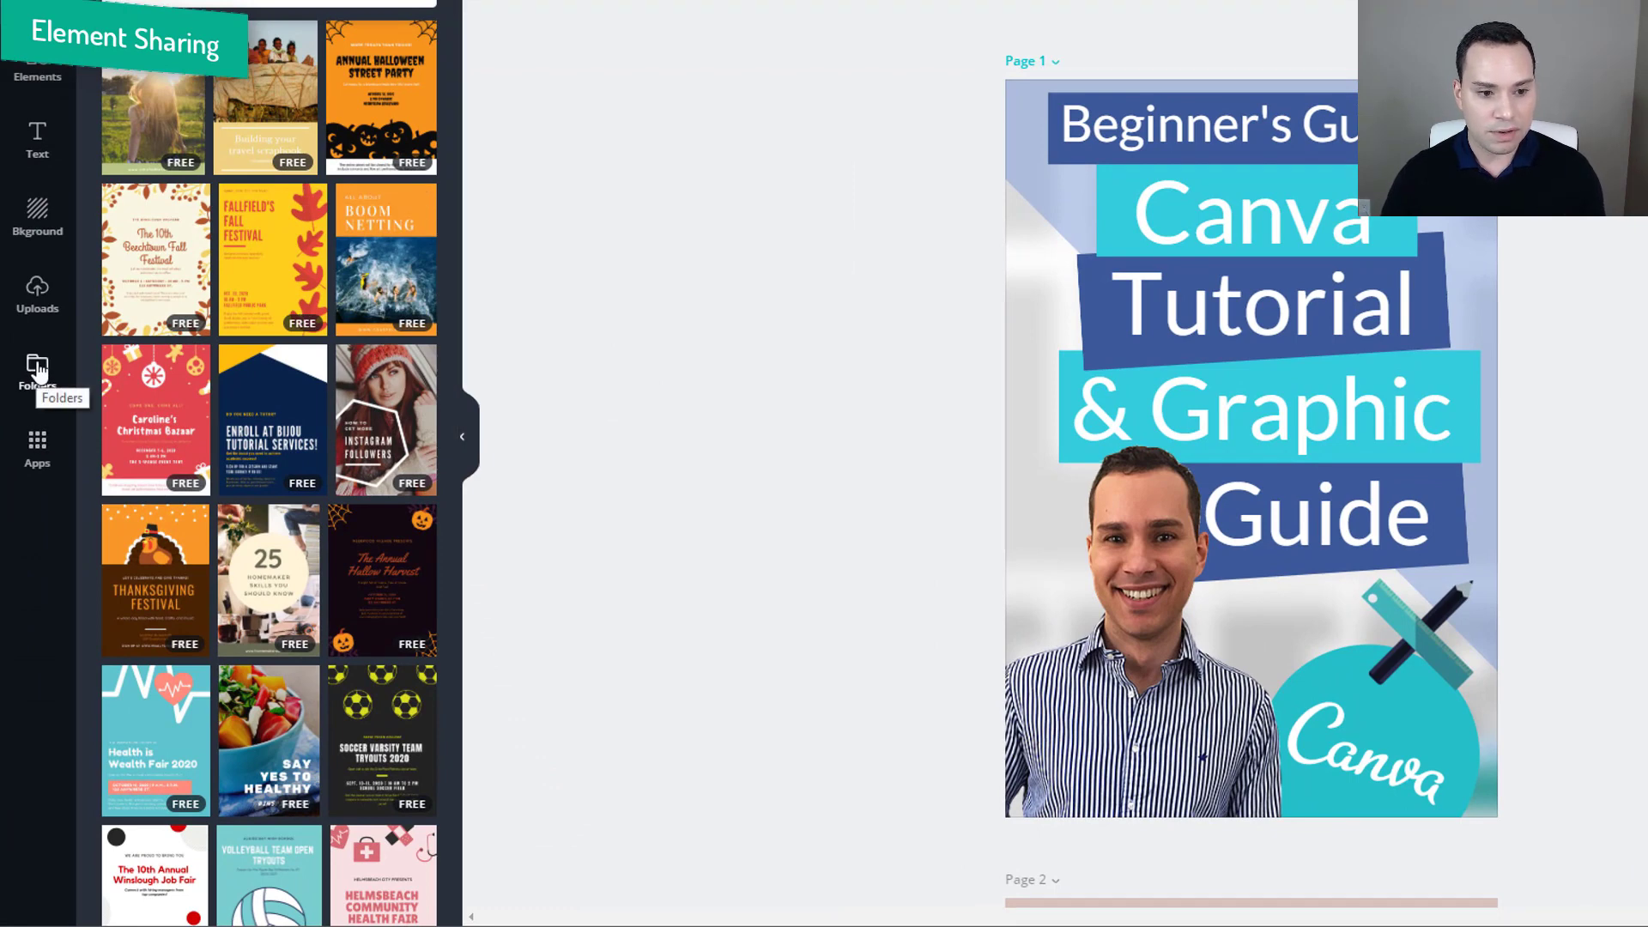
click(37, 369)
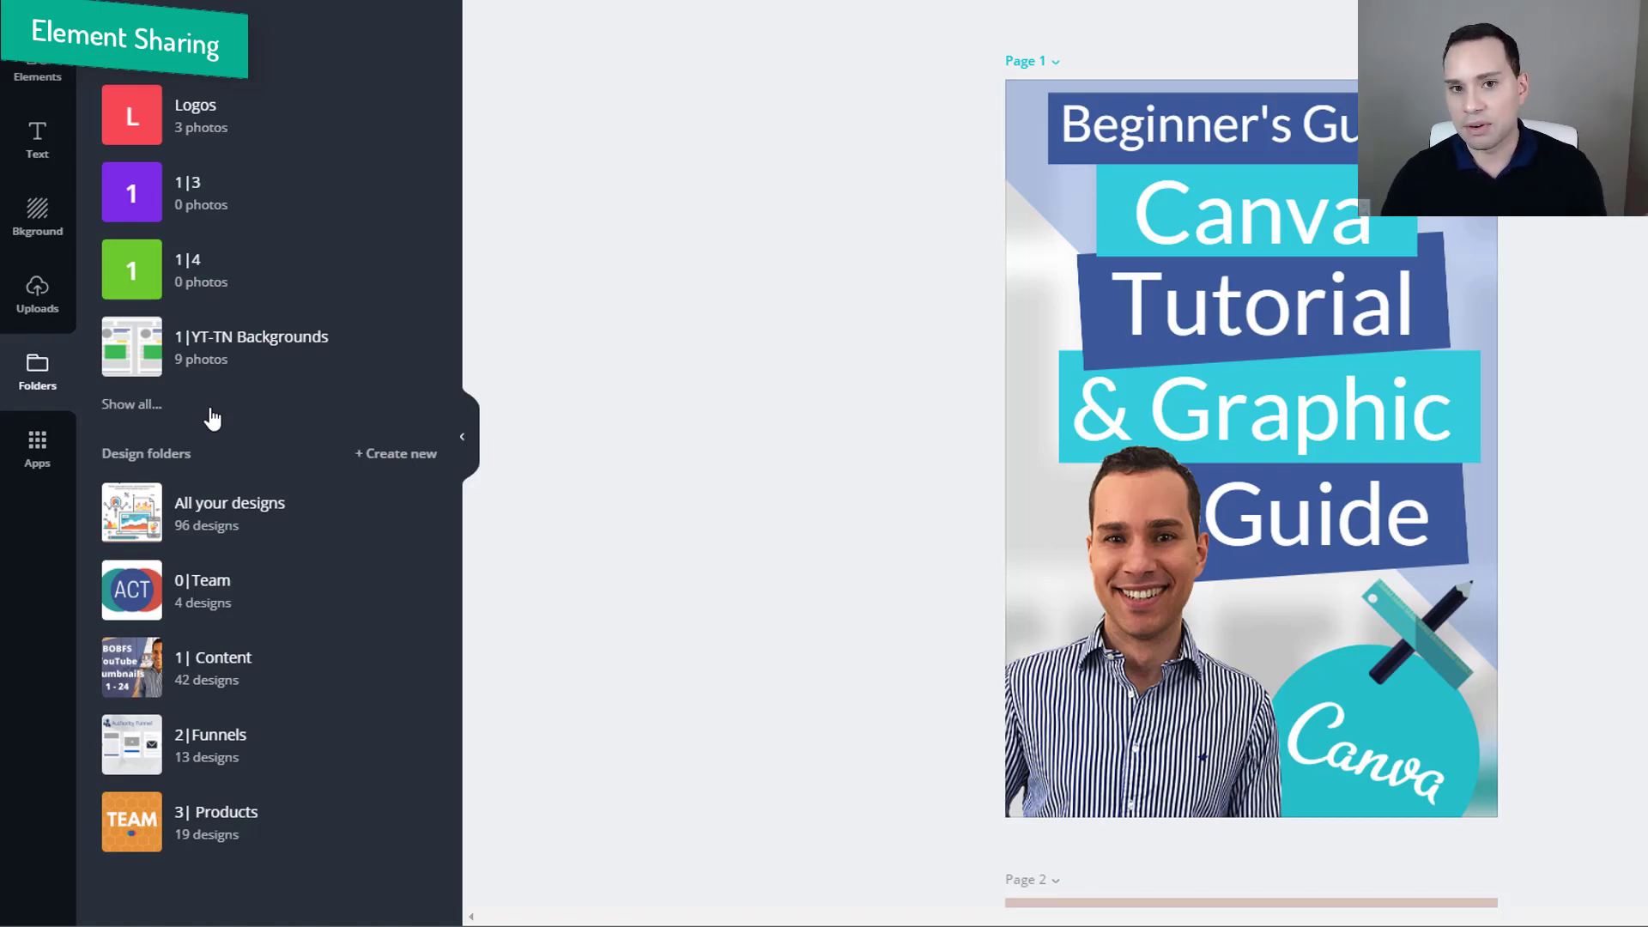
click(228, 524)
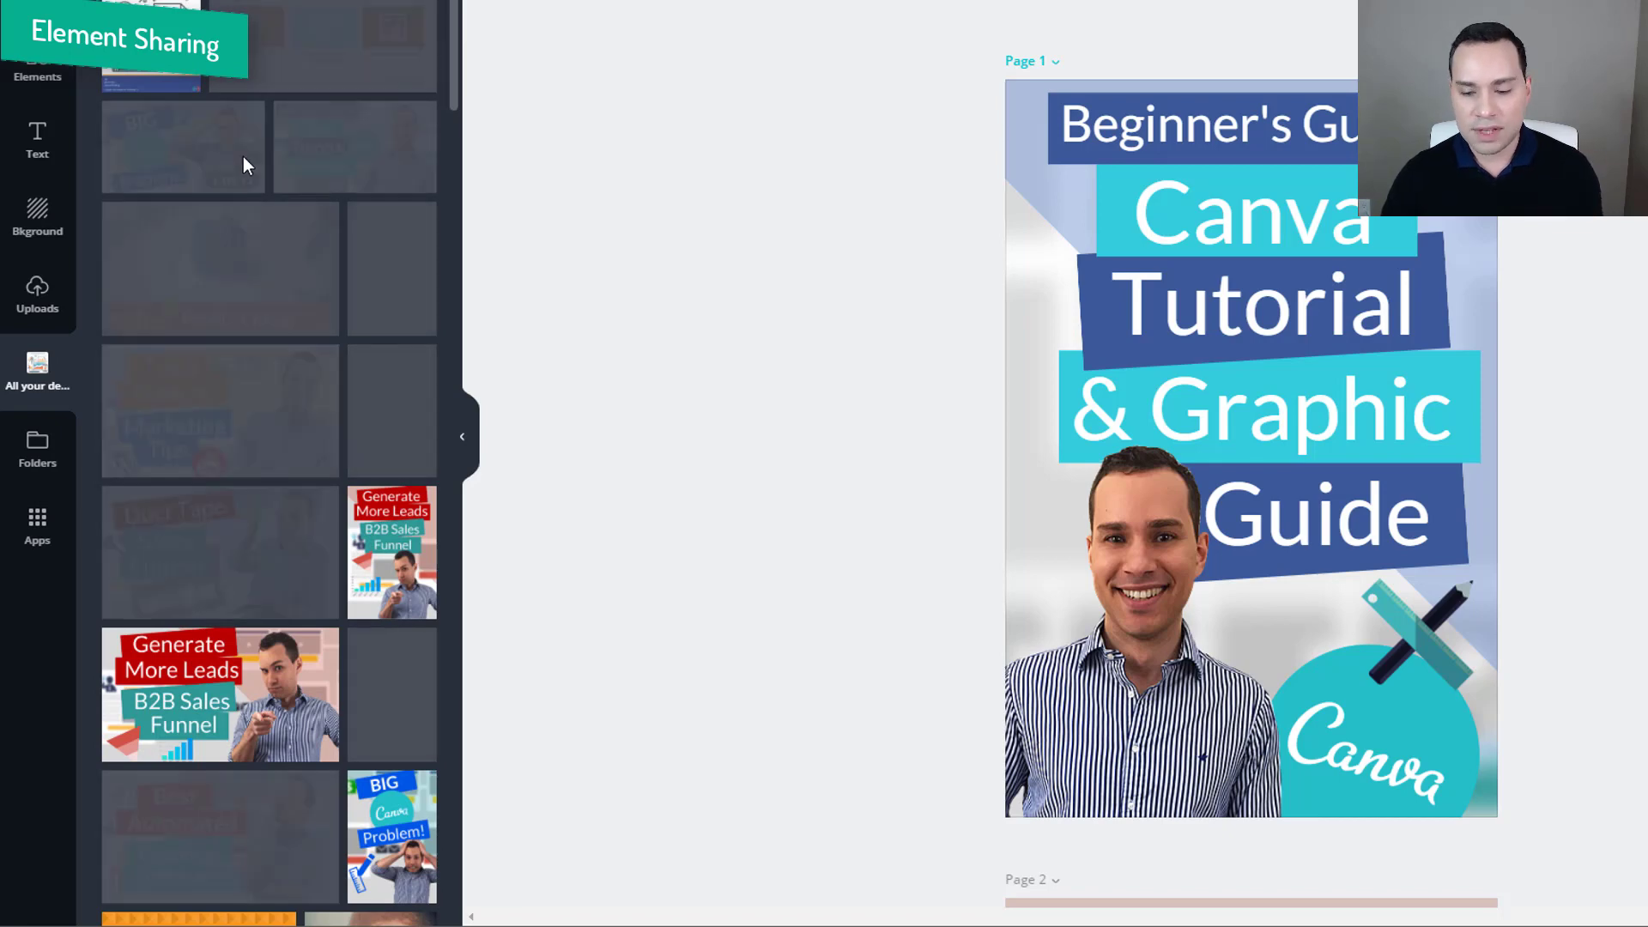
click(1030, 62)
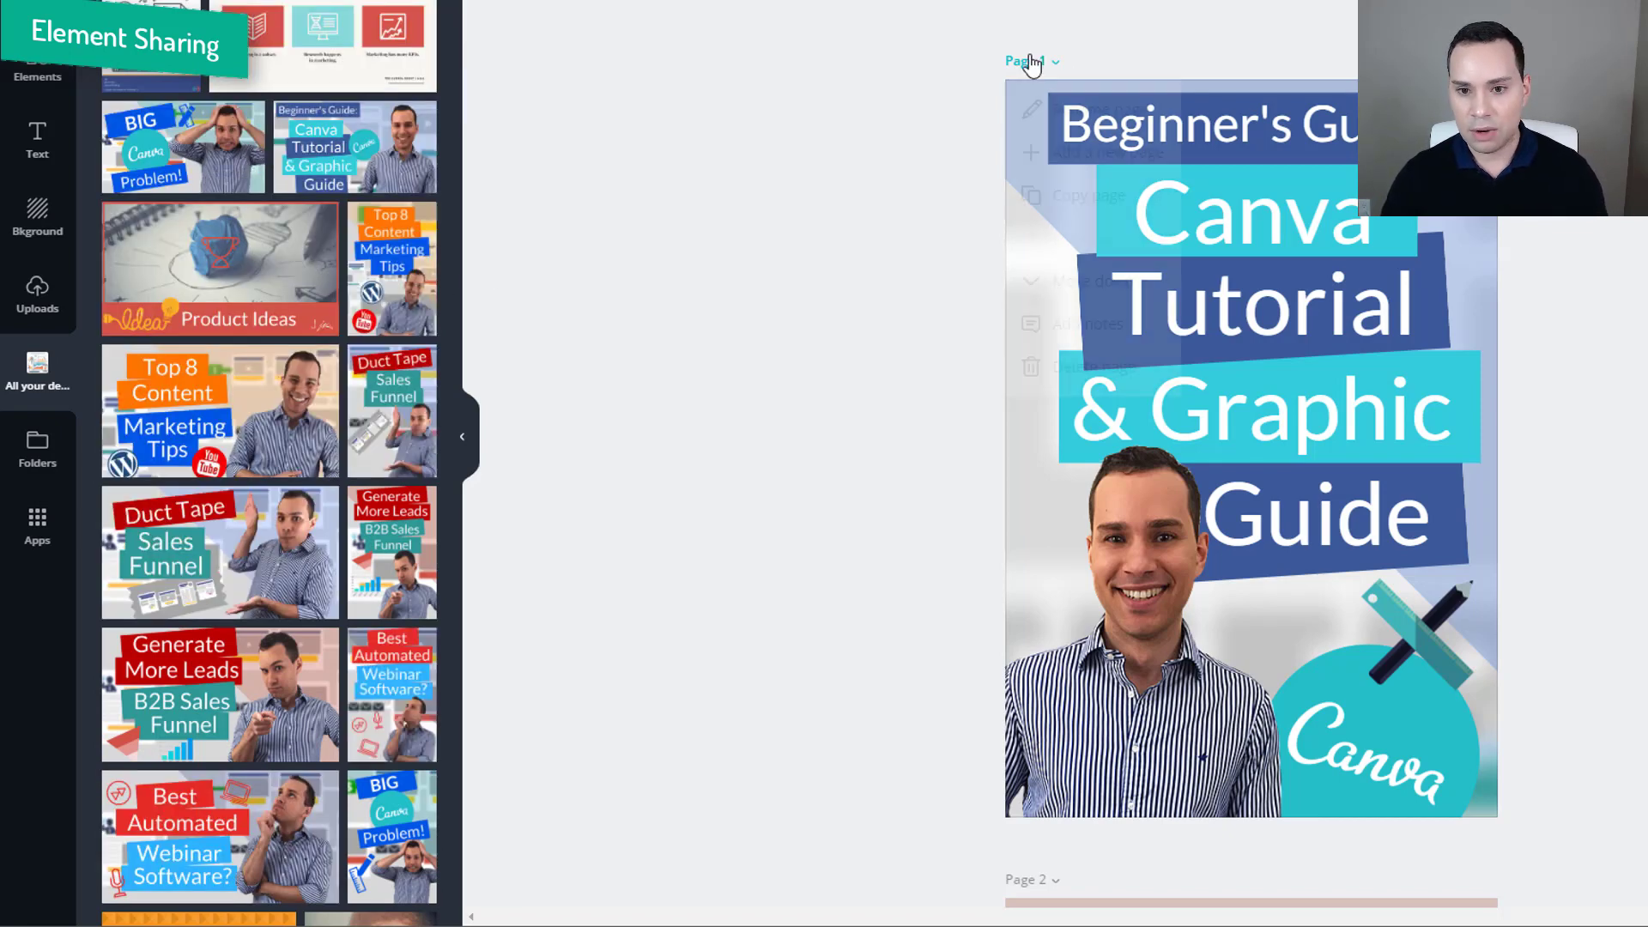
click(1089, 195)
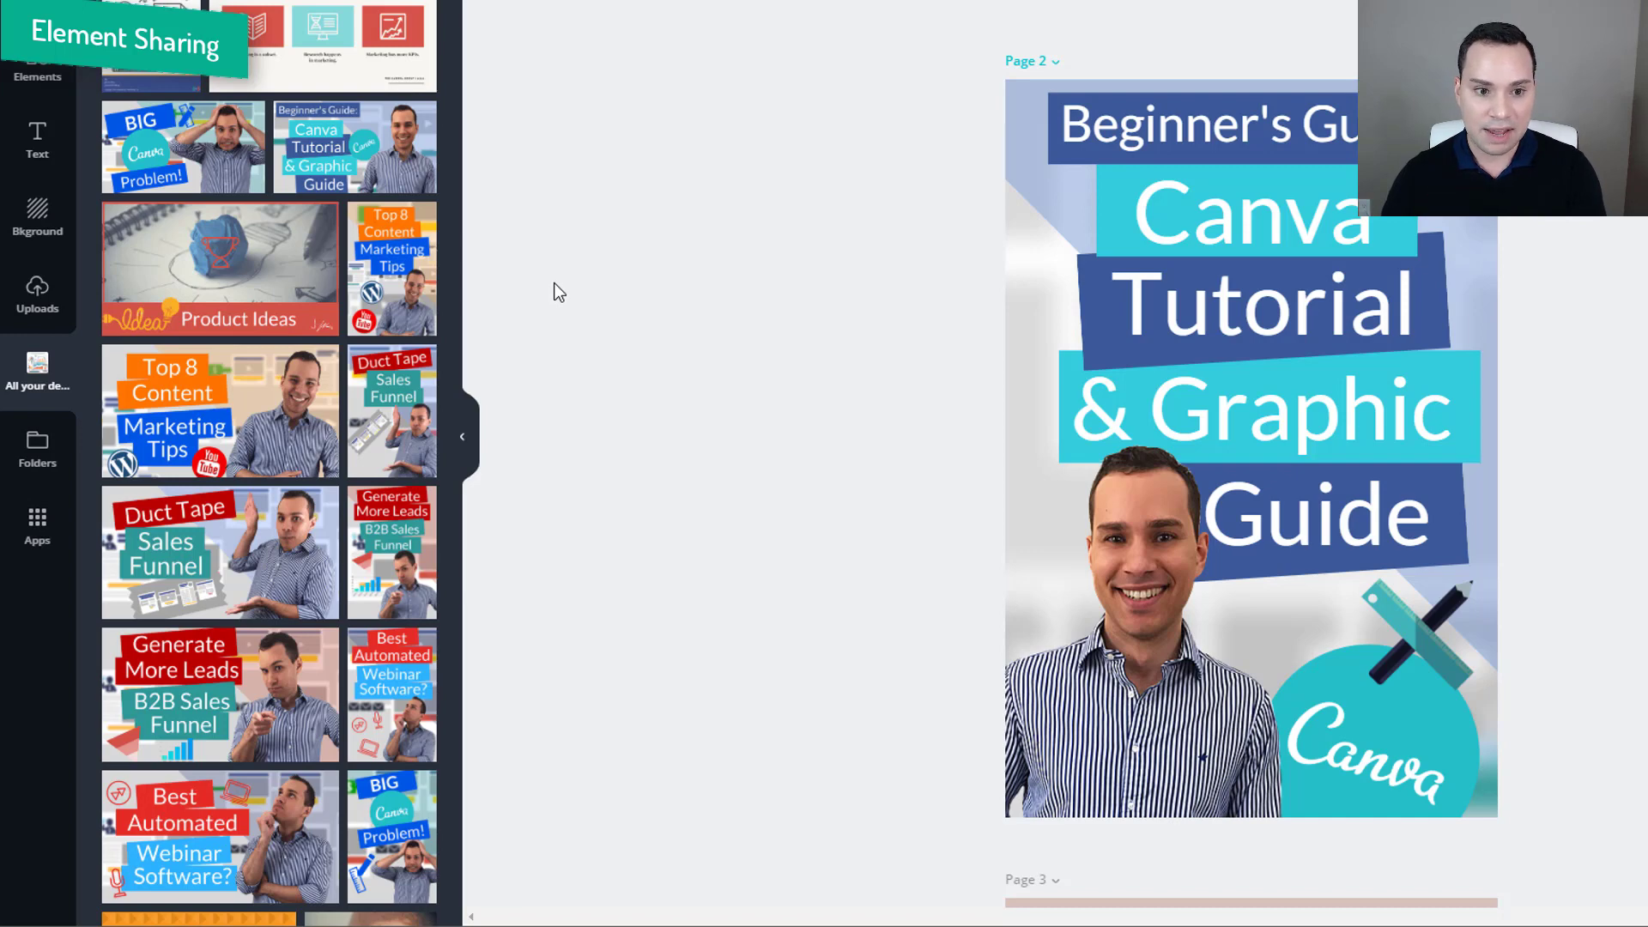
Step: Apply the Product Ideas design from All your designs onto Page 2
click(189, 282)
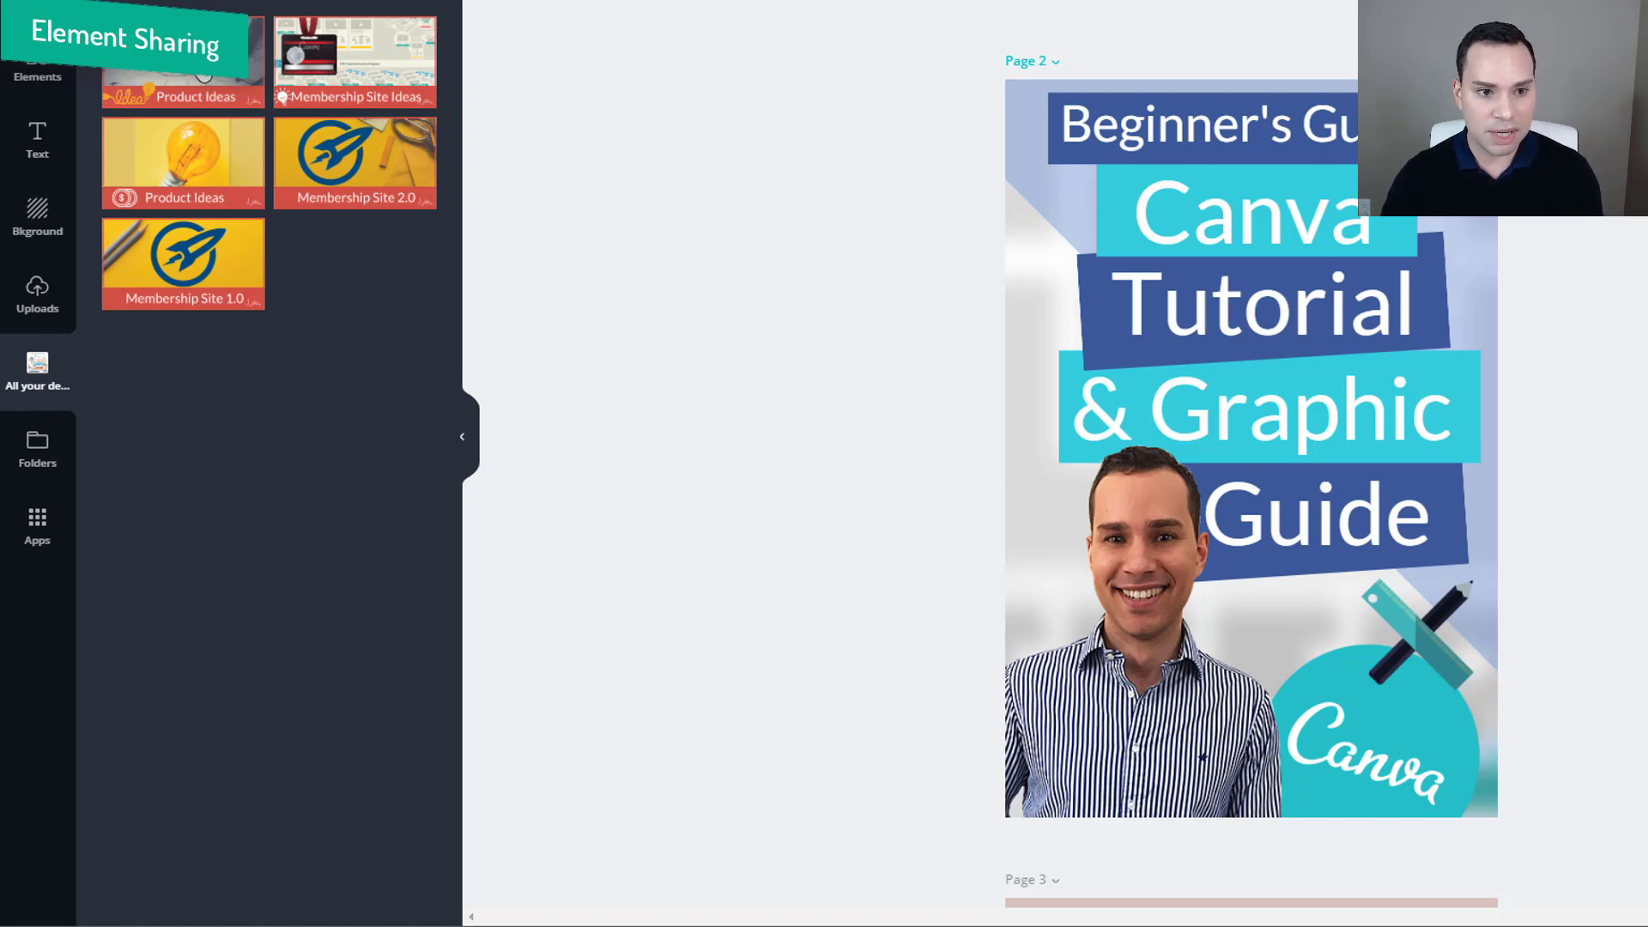
click(203, 80)
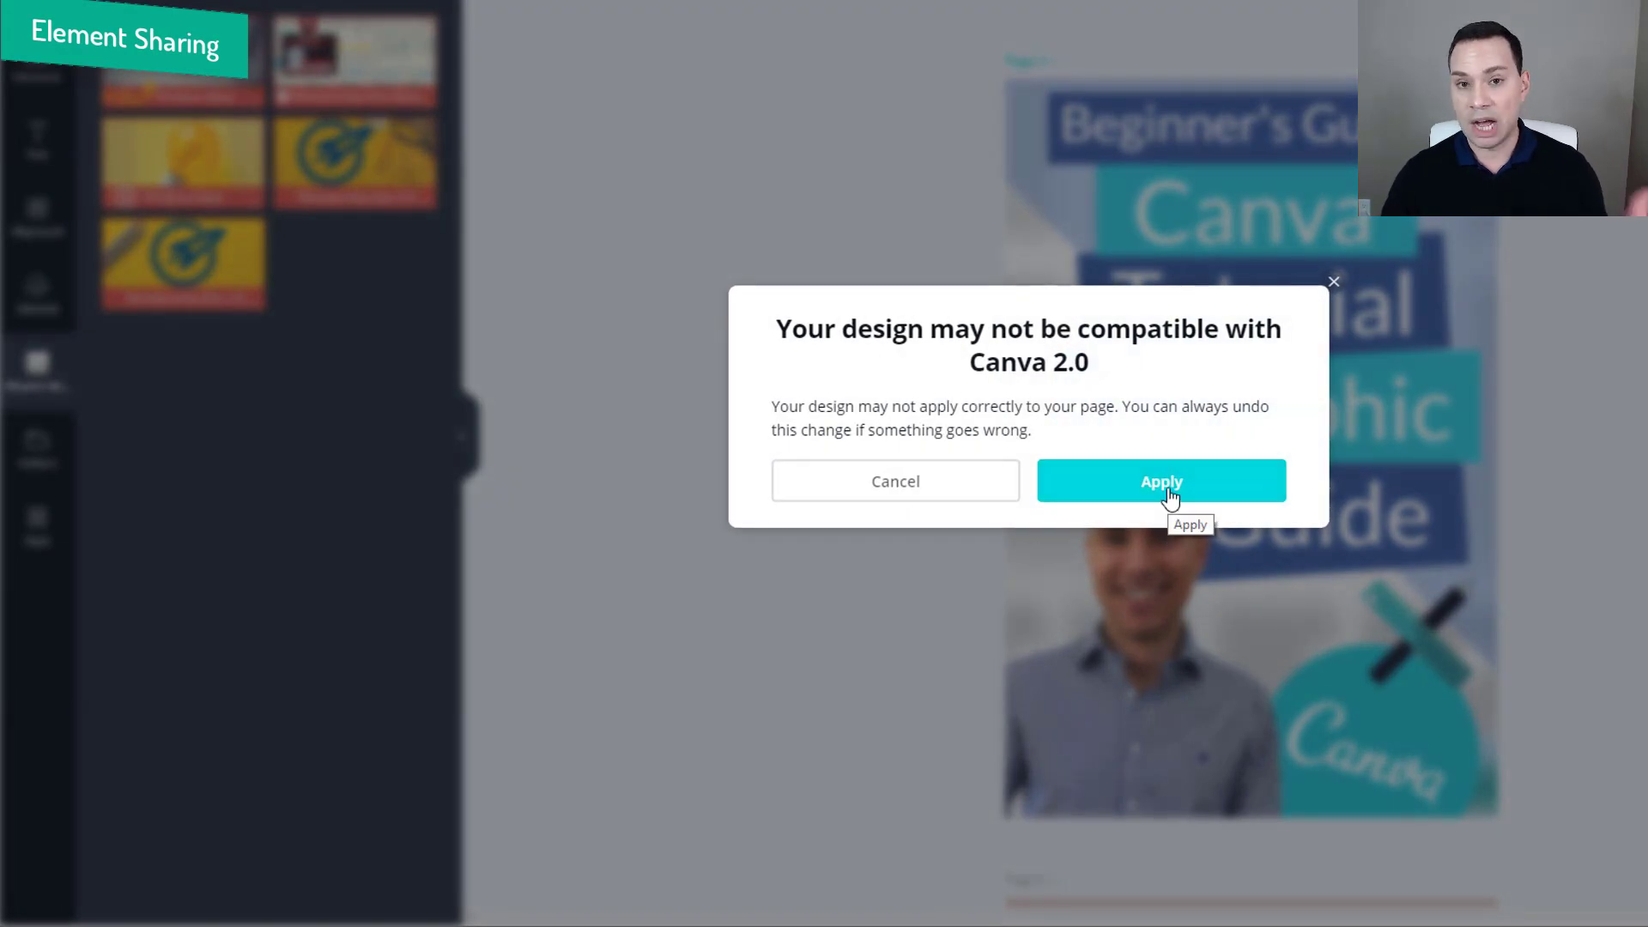
click(1171, 497)
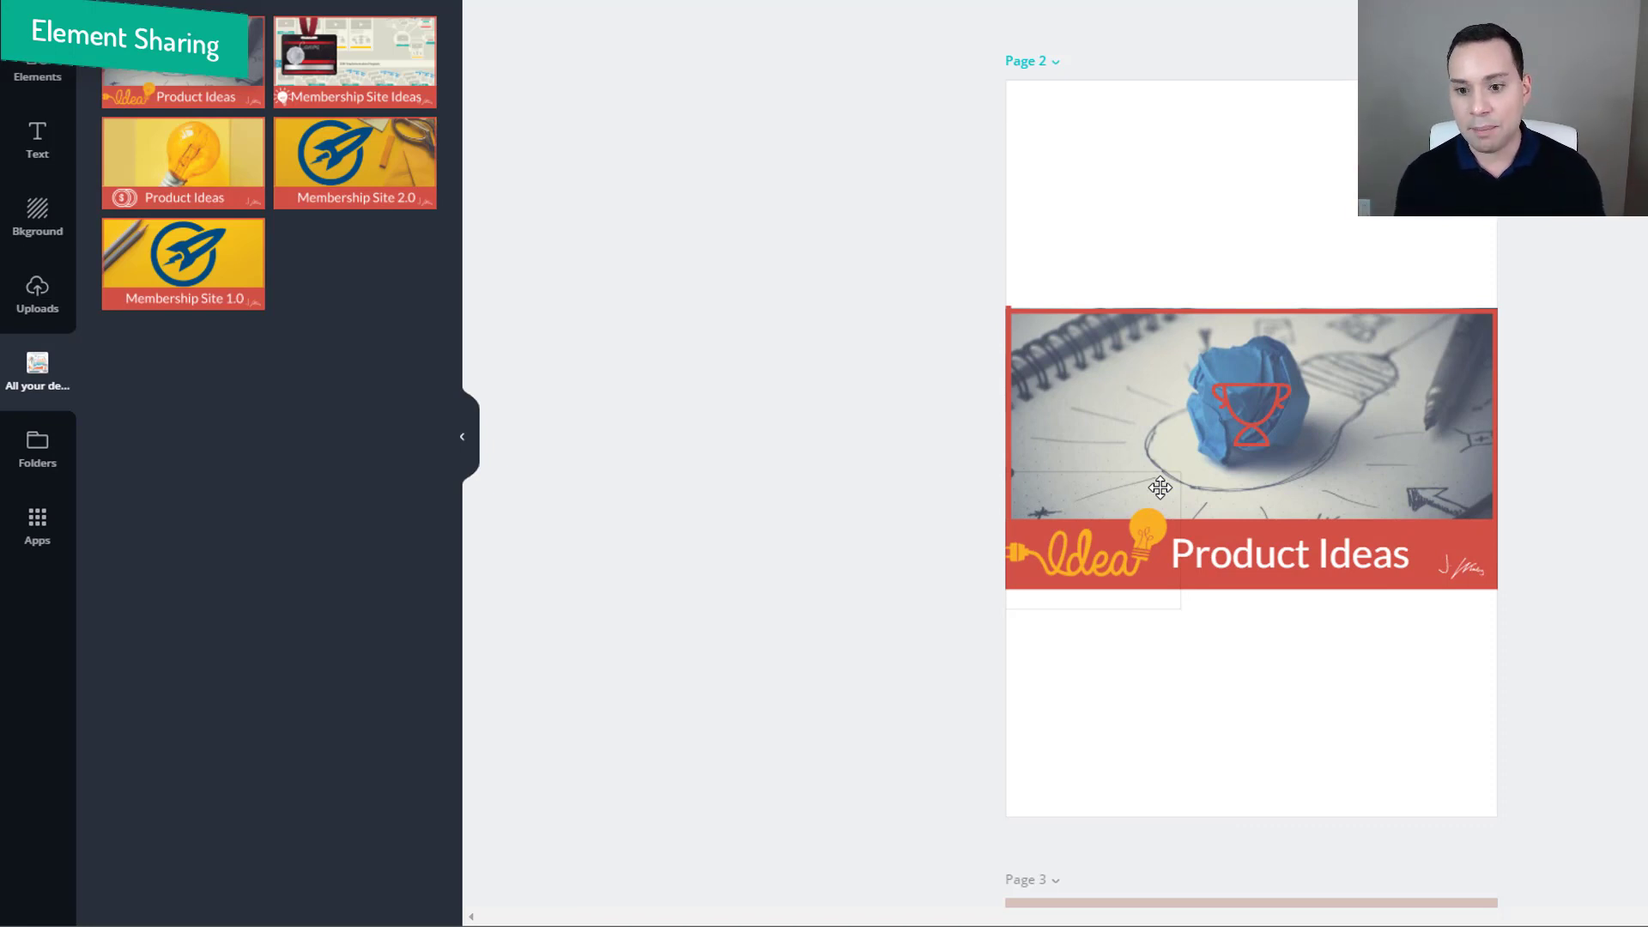
Step: Move the photo frame up, drop logo, title and signature to the bottom, stretch the photo
drag(1159, 487, 1228, 90)
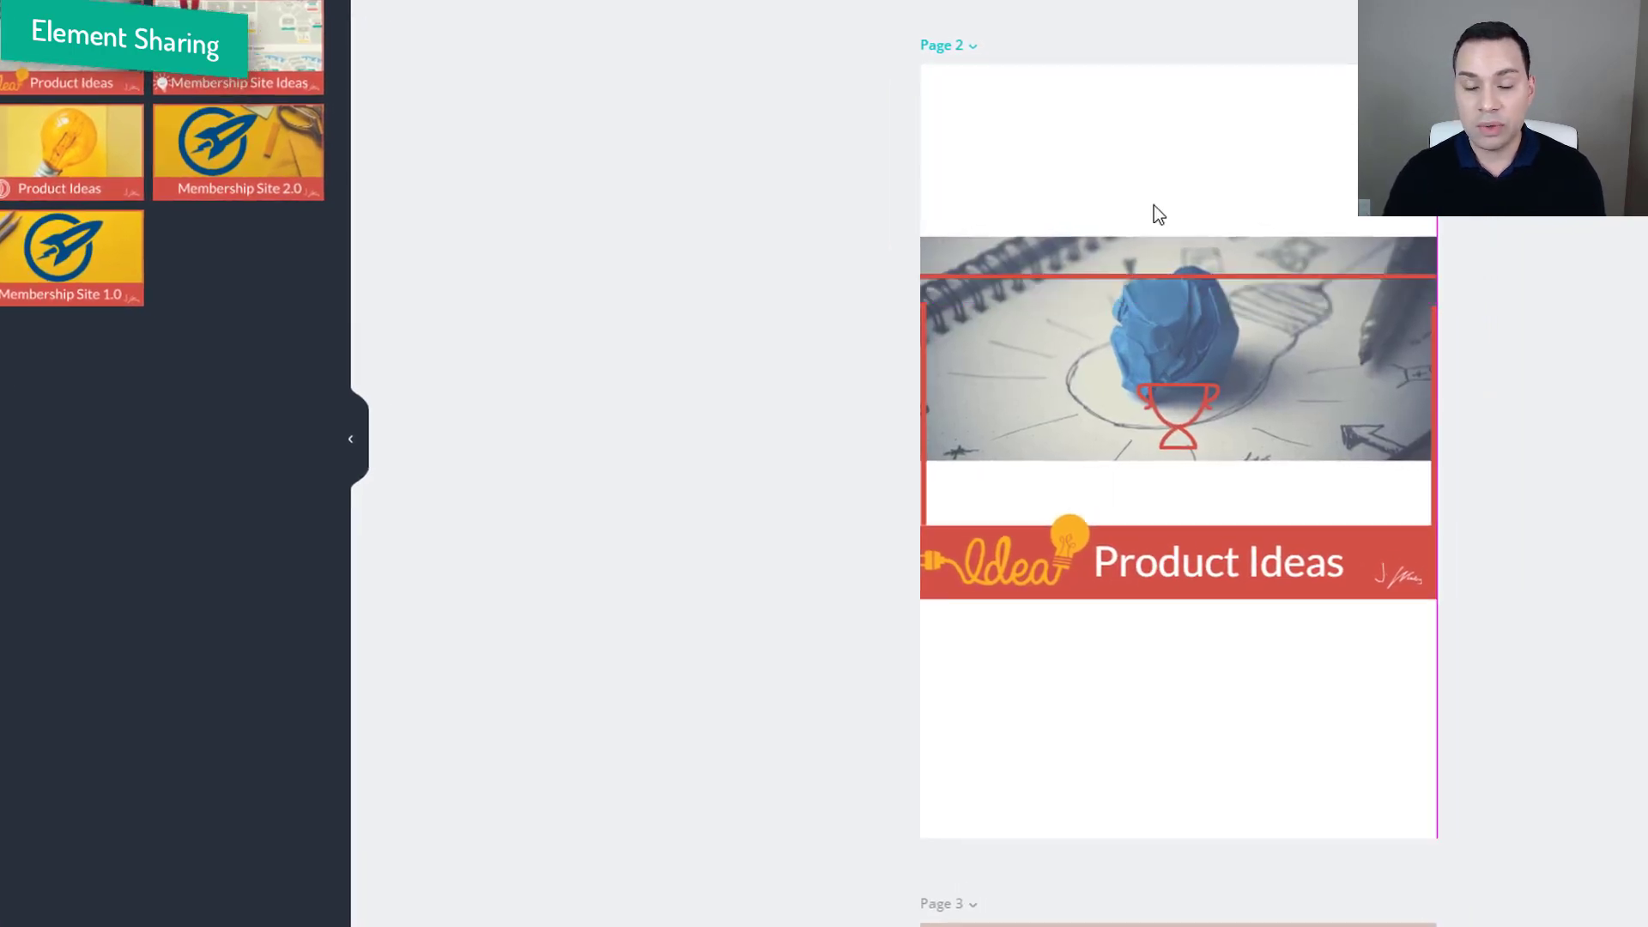
drag(845, 17, 844, 14)
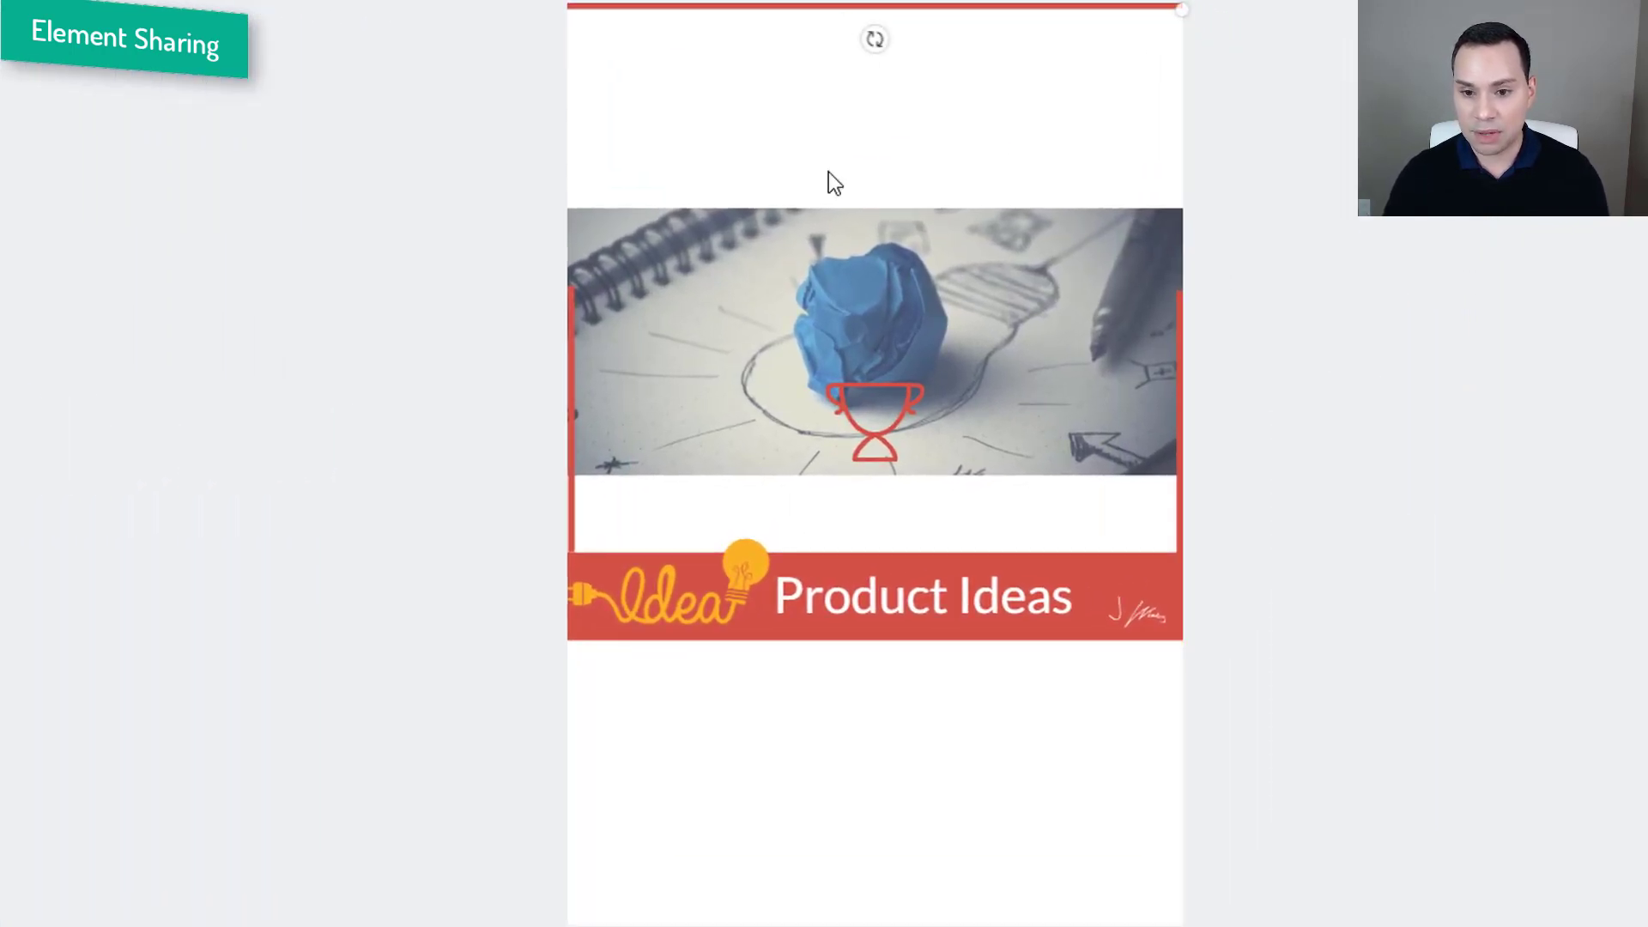
click(680, 602)
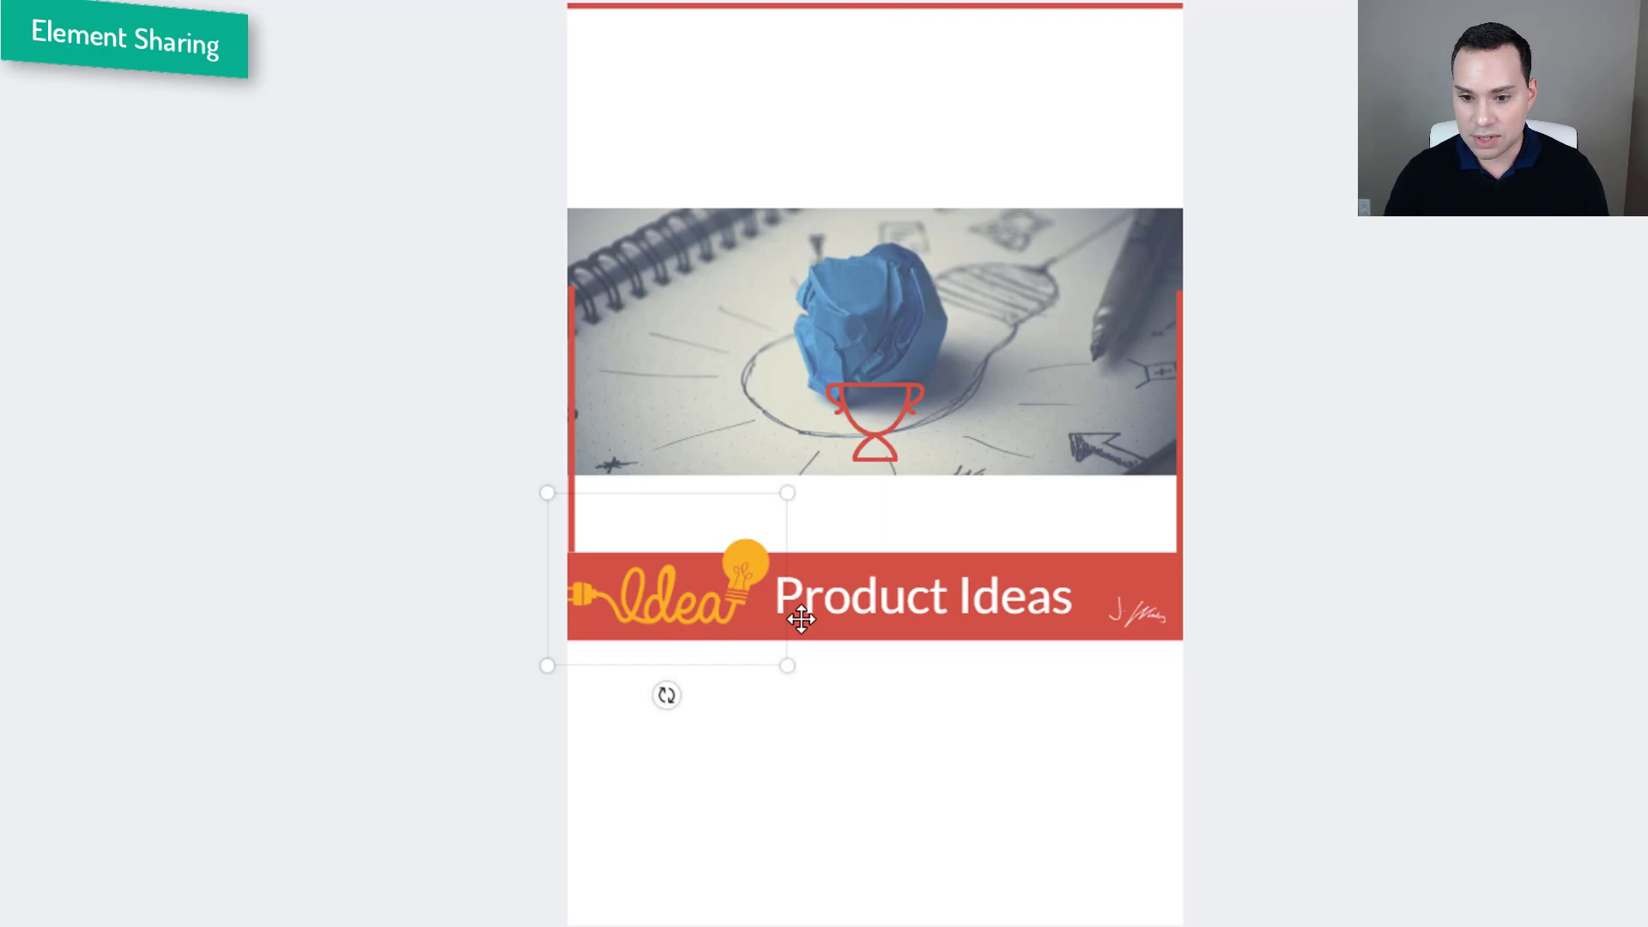
click(936, 598)
shift+click(1150, 626)
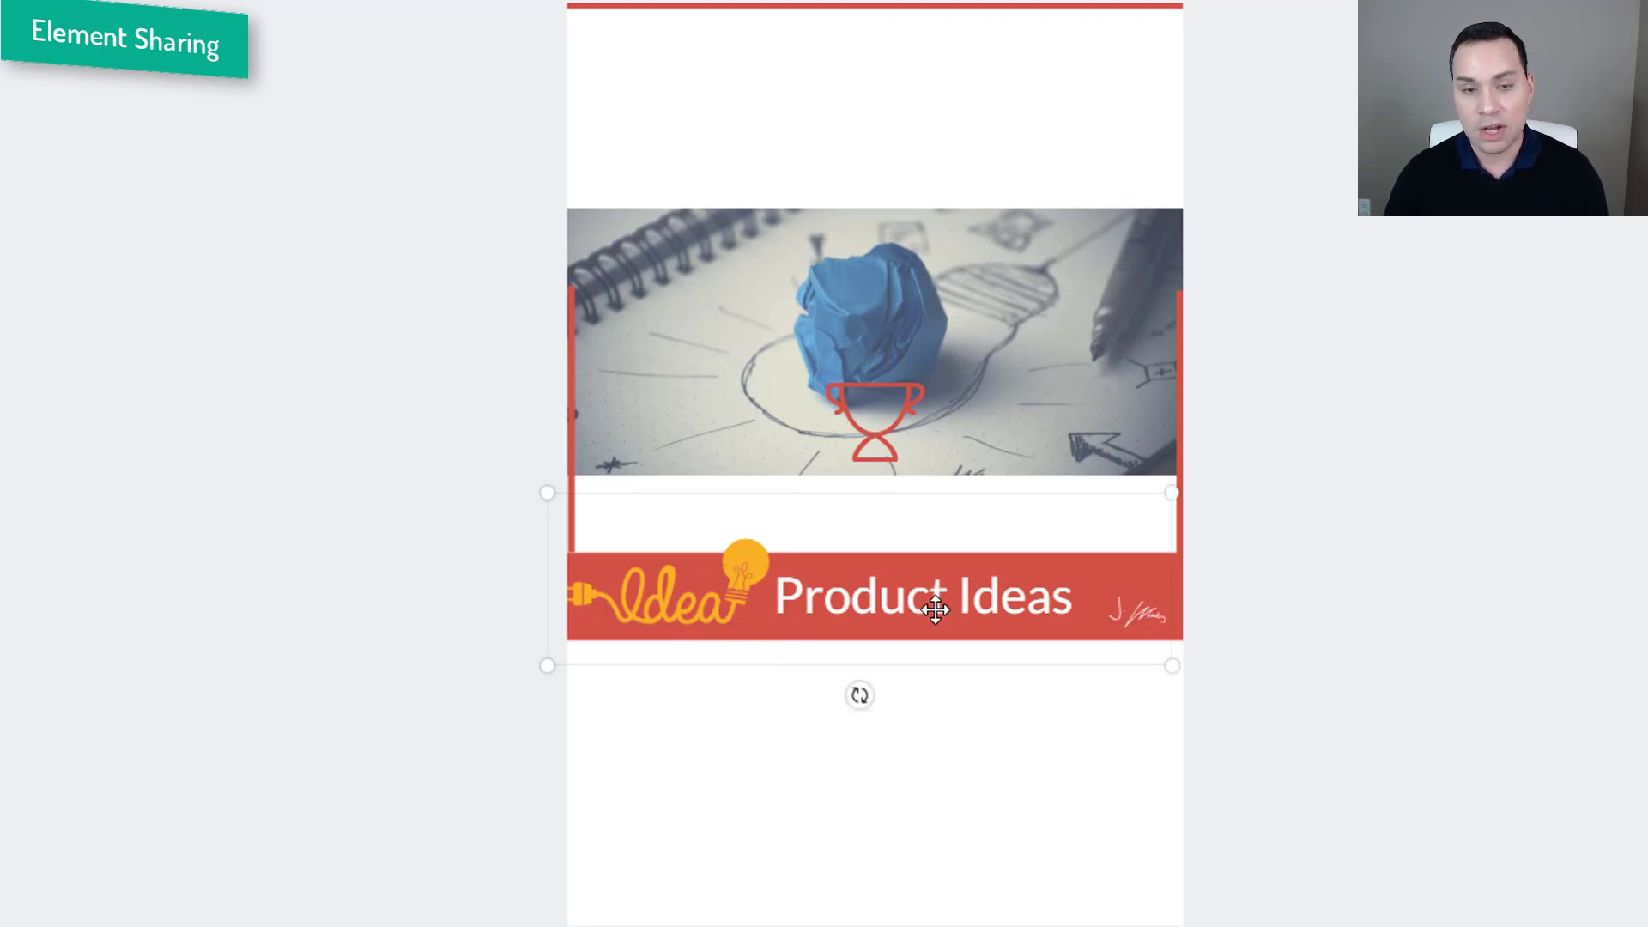
mouse_move(933, 610)
mouse_down()
mouse_move(938, 900)
mouse_move(942, 861)
mouse_move(913, 869)
mouse_up()
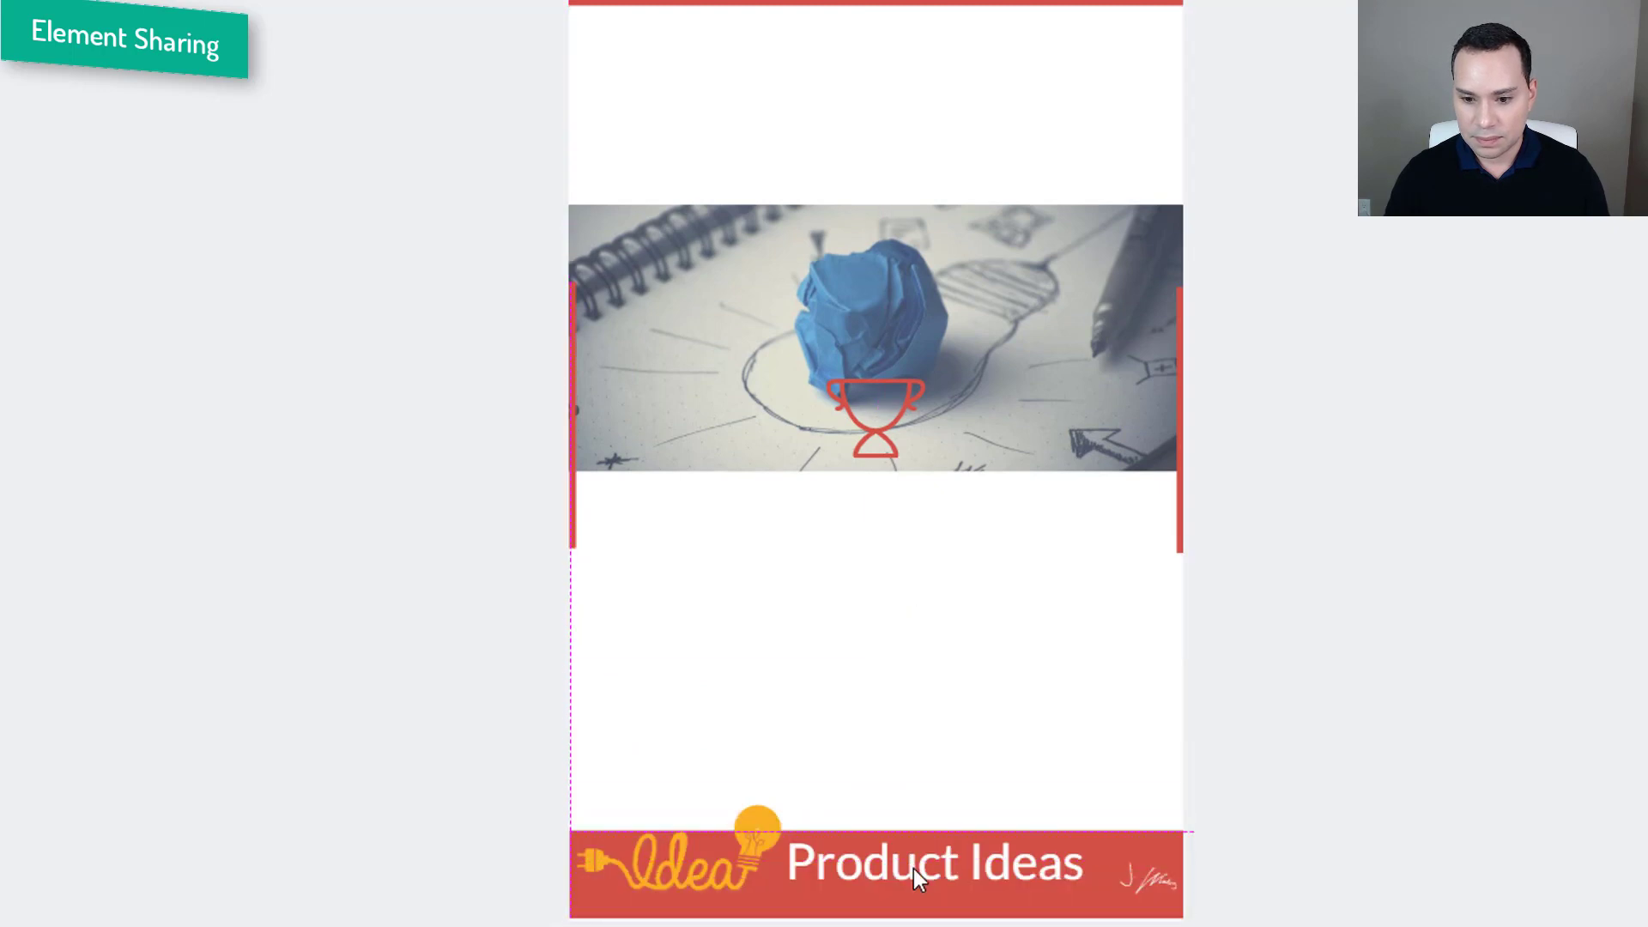
drag(875, 206, 913, 29)
drag(875, 470, 913, 887)
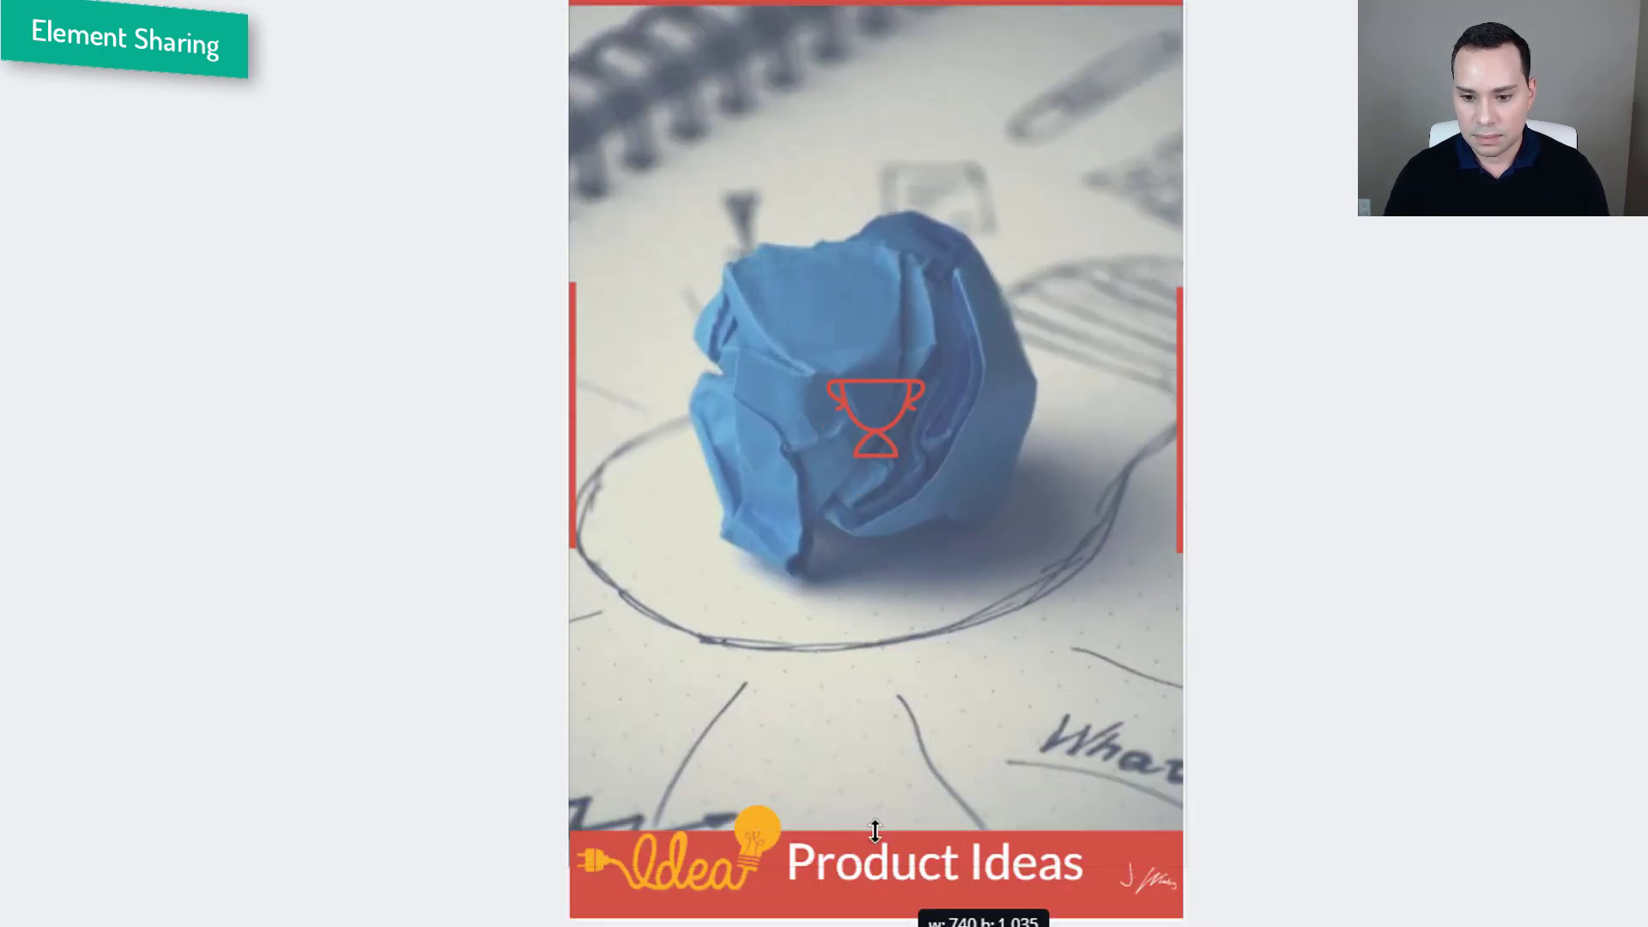
Step: Enlarge the red trophy and the Product Ideas title, and raise the red banner
click(875, 412)
drag(827, 380, 654, 227)
drag(570, 412, 577, 350)
drag(1183, 429, 1174, 446)
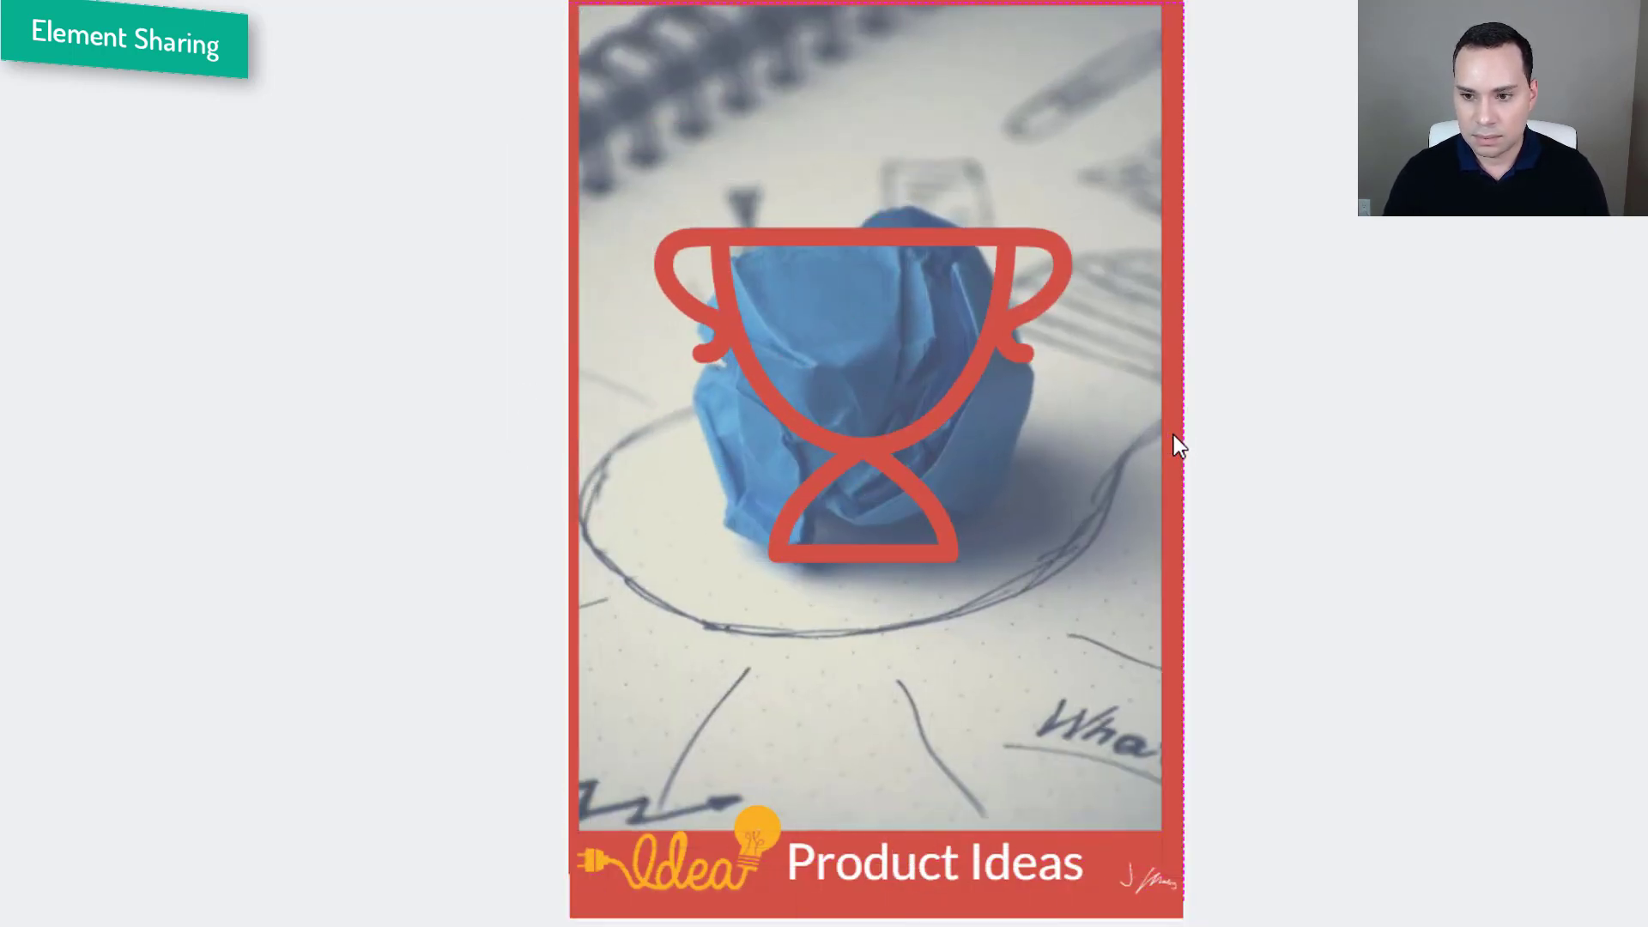
drag(859, 862, 828, 581)
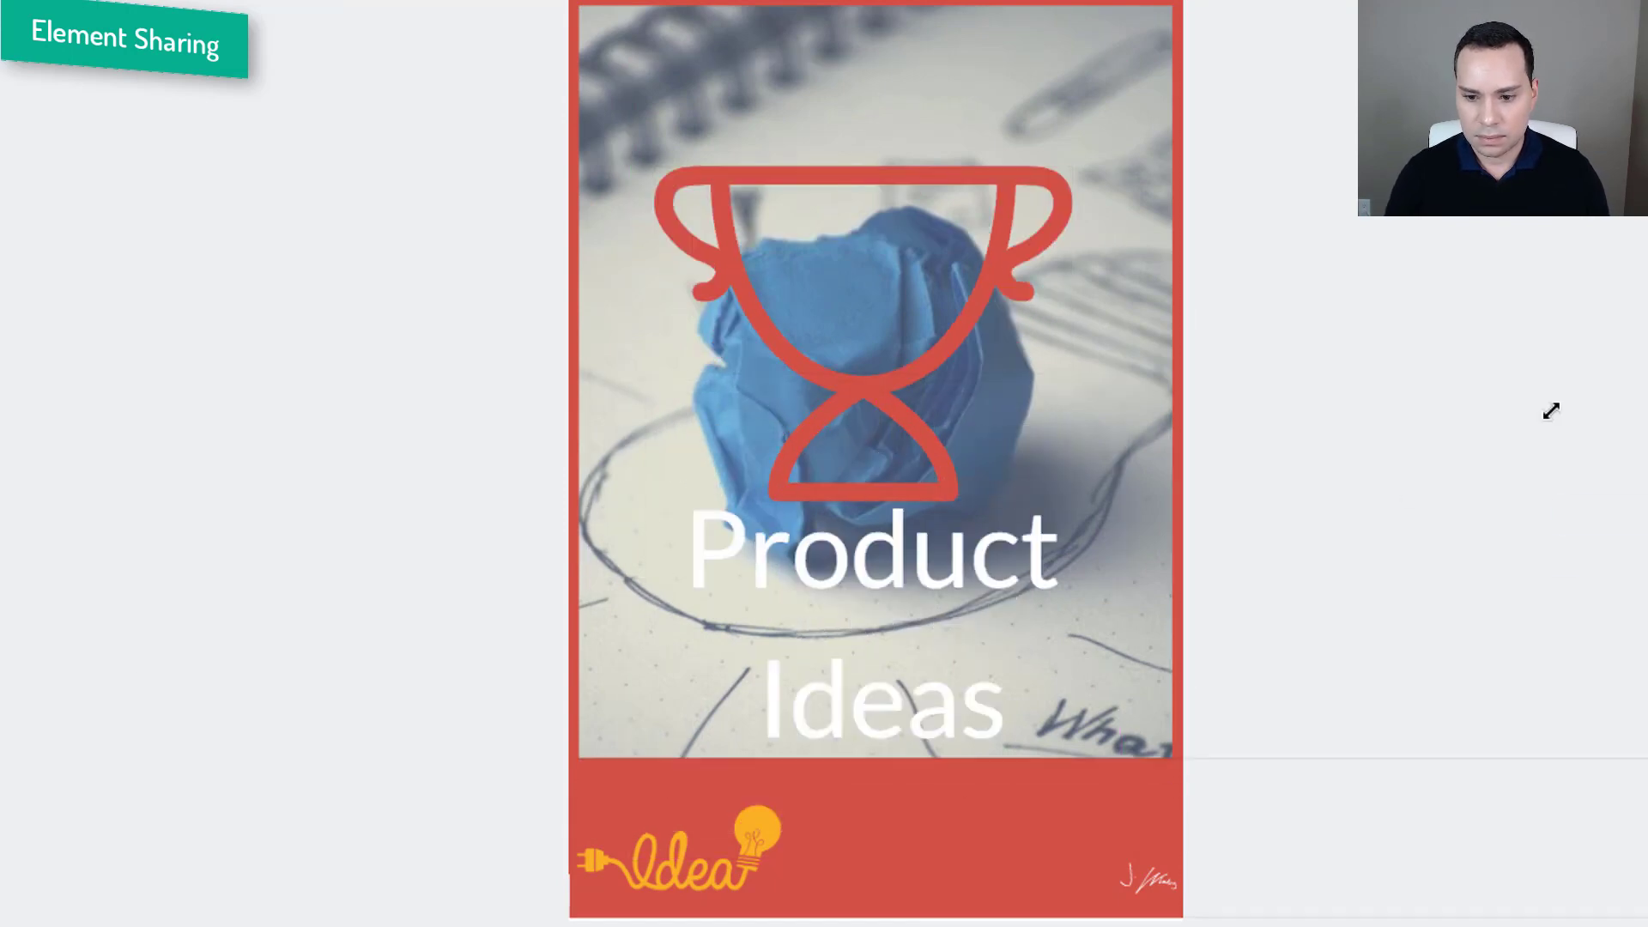
drag(821, 875, 820, 759)
drag(985, 811, 985, 729)
Step: Delete the word Ideas from the title and enlarge the Idea logo at the bottom
drag(923, 824, 857, 897)
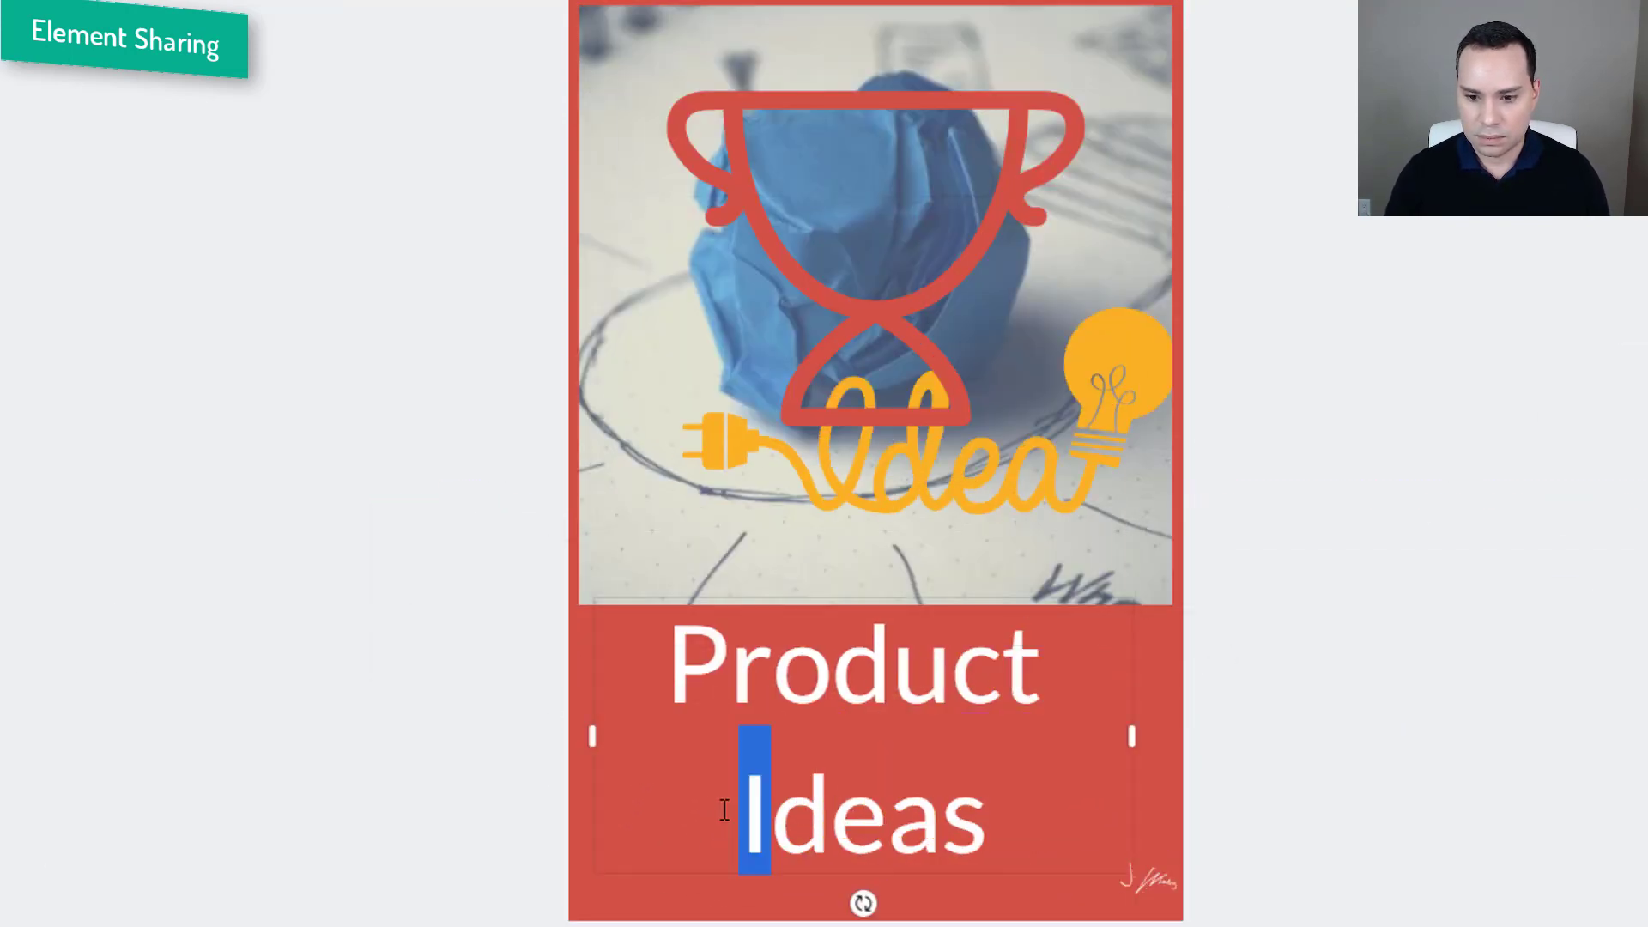
key(BackSpace)
drag(956, 404, 1159, 888)
click(1321, 530)
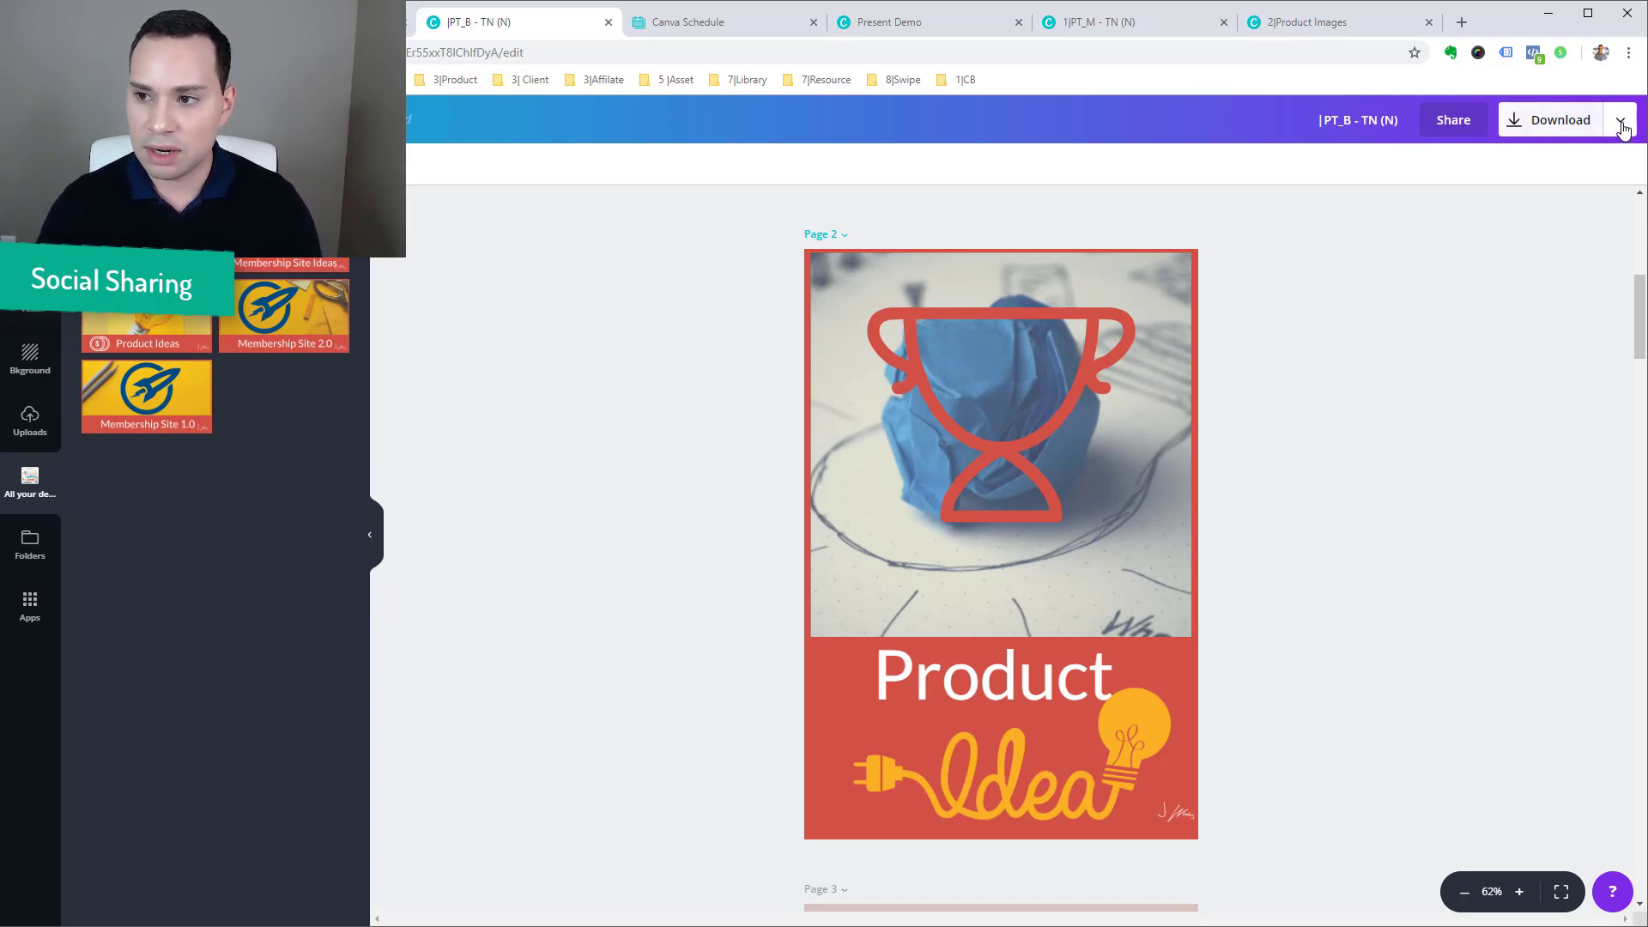
Step: Open the Download dropdown's publishing options and scroll down the list
click(1621, 127)
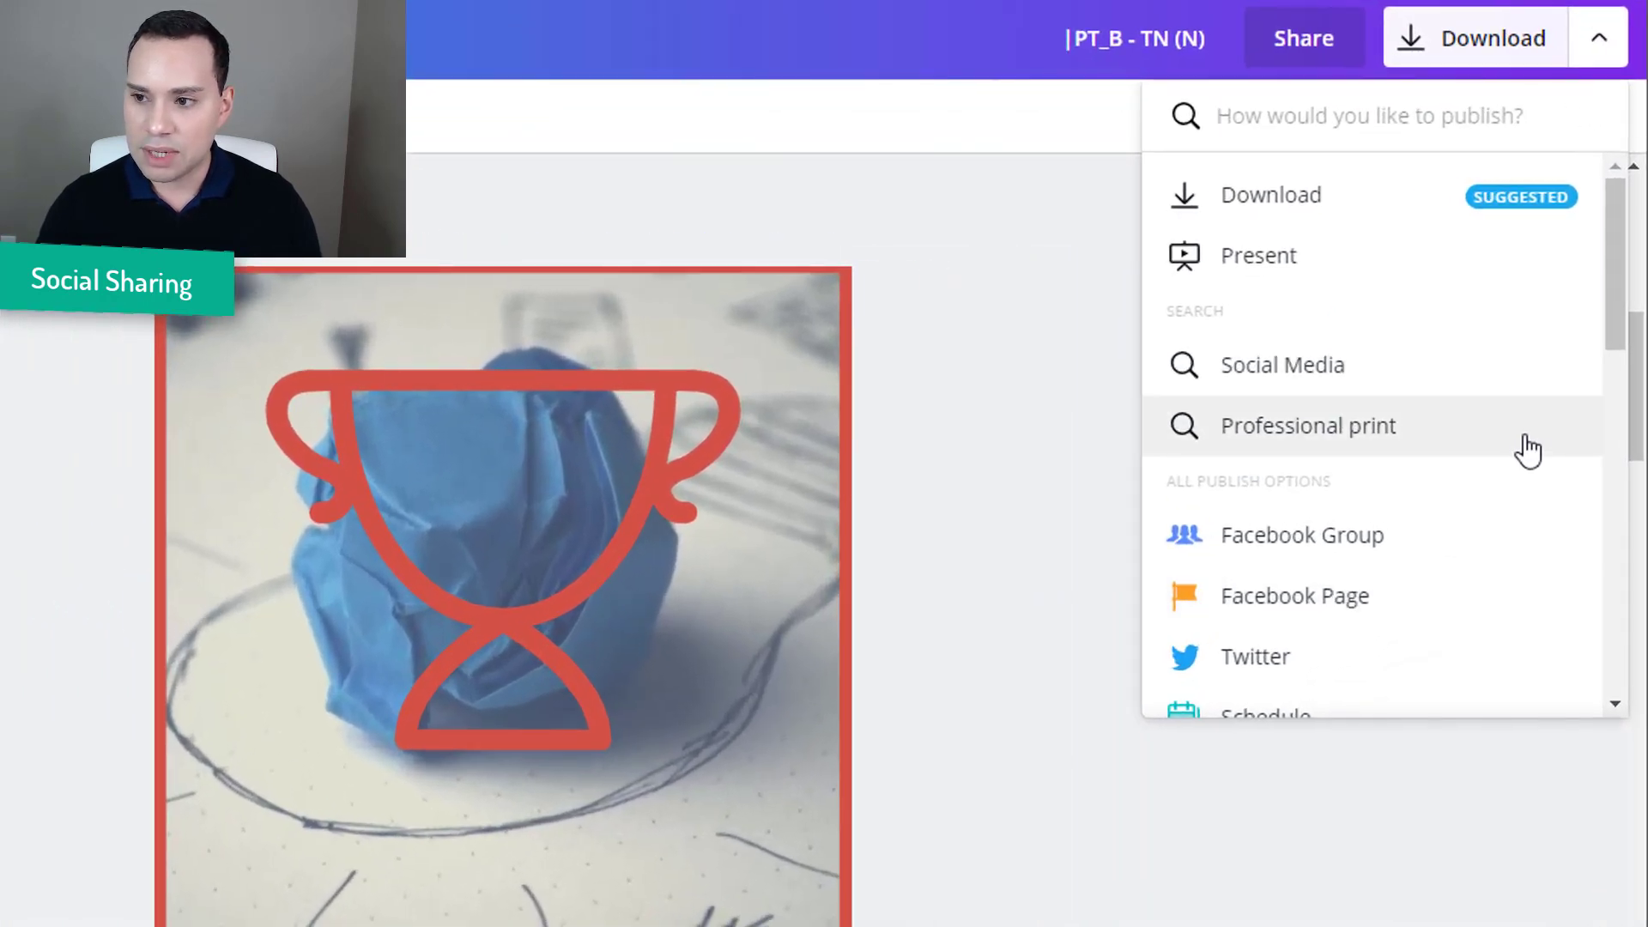
drag(1603, 302, 1600, 352)
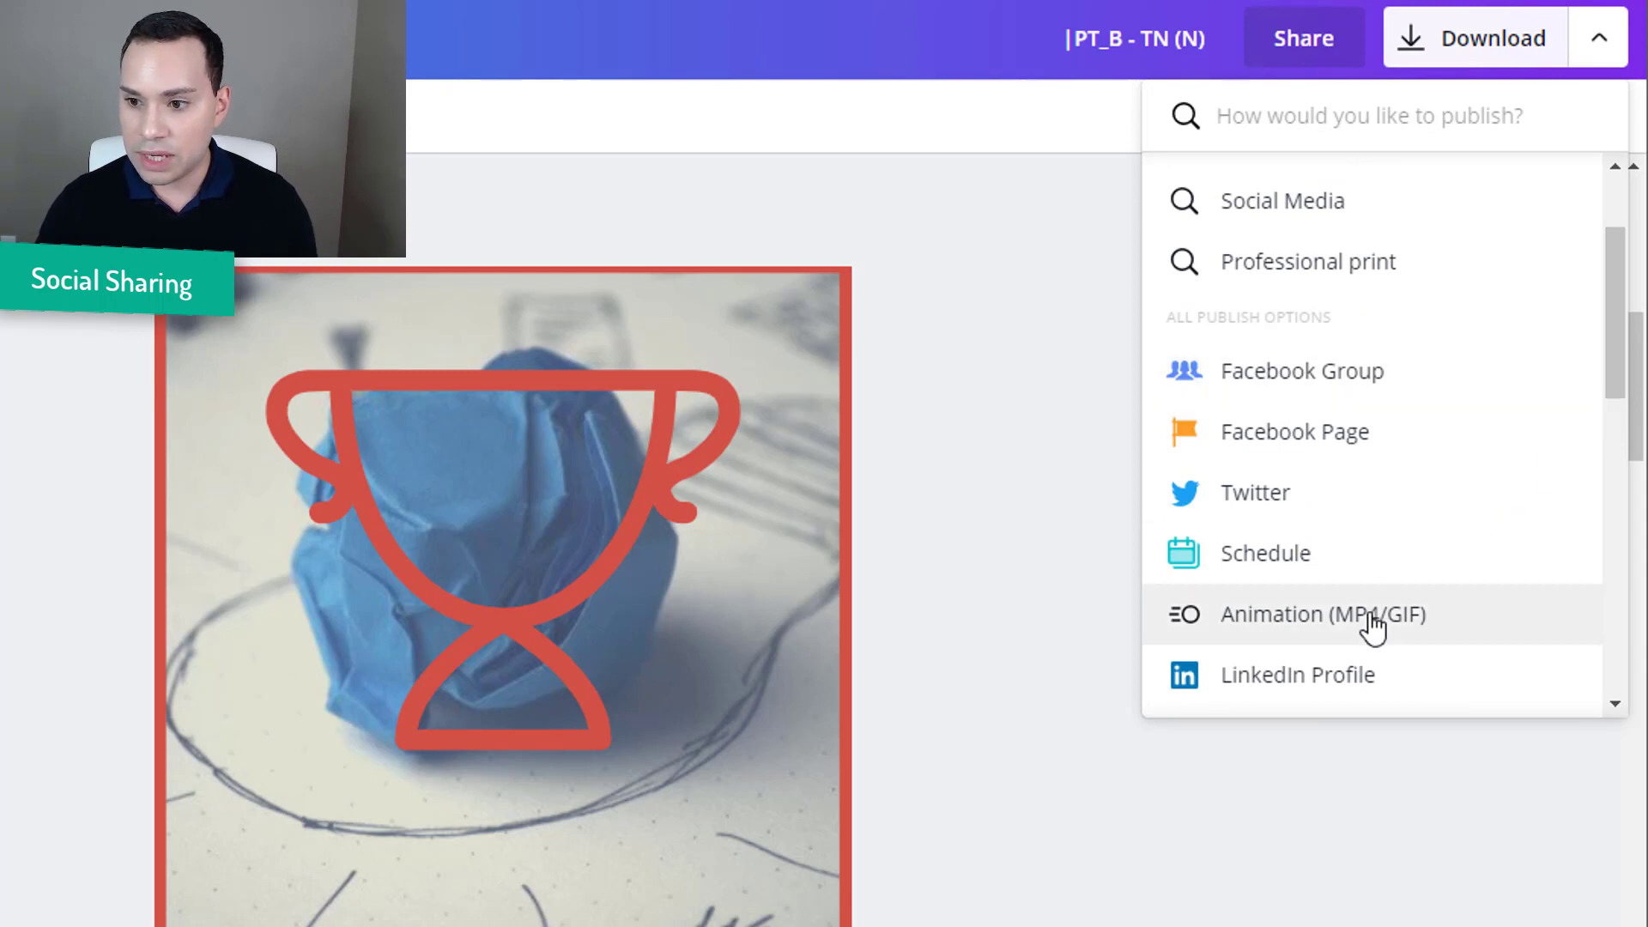
Step: Start scheduling with Page 2 selected as the only page
click(1365, 564)
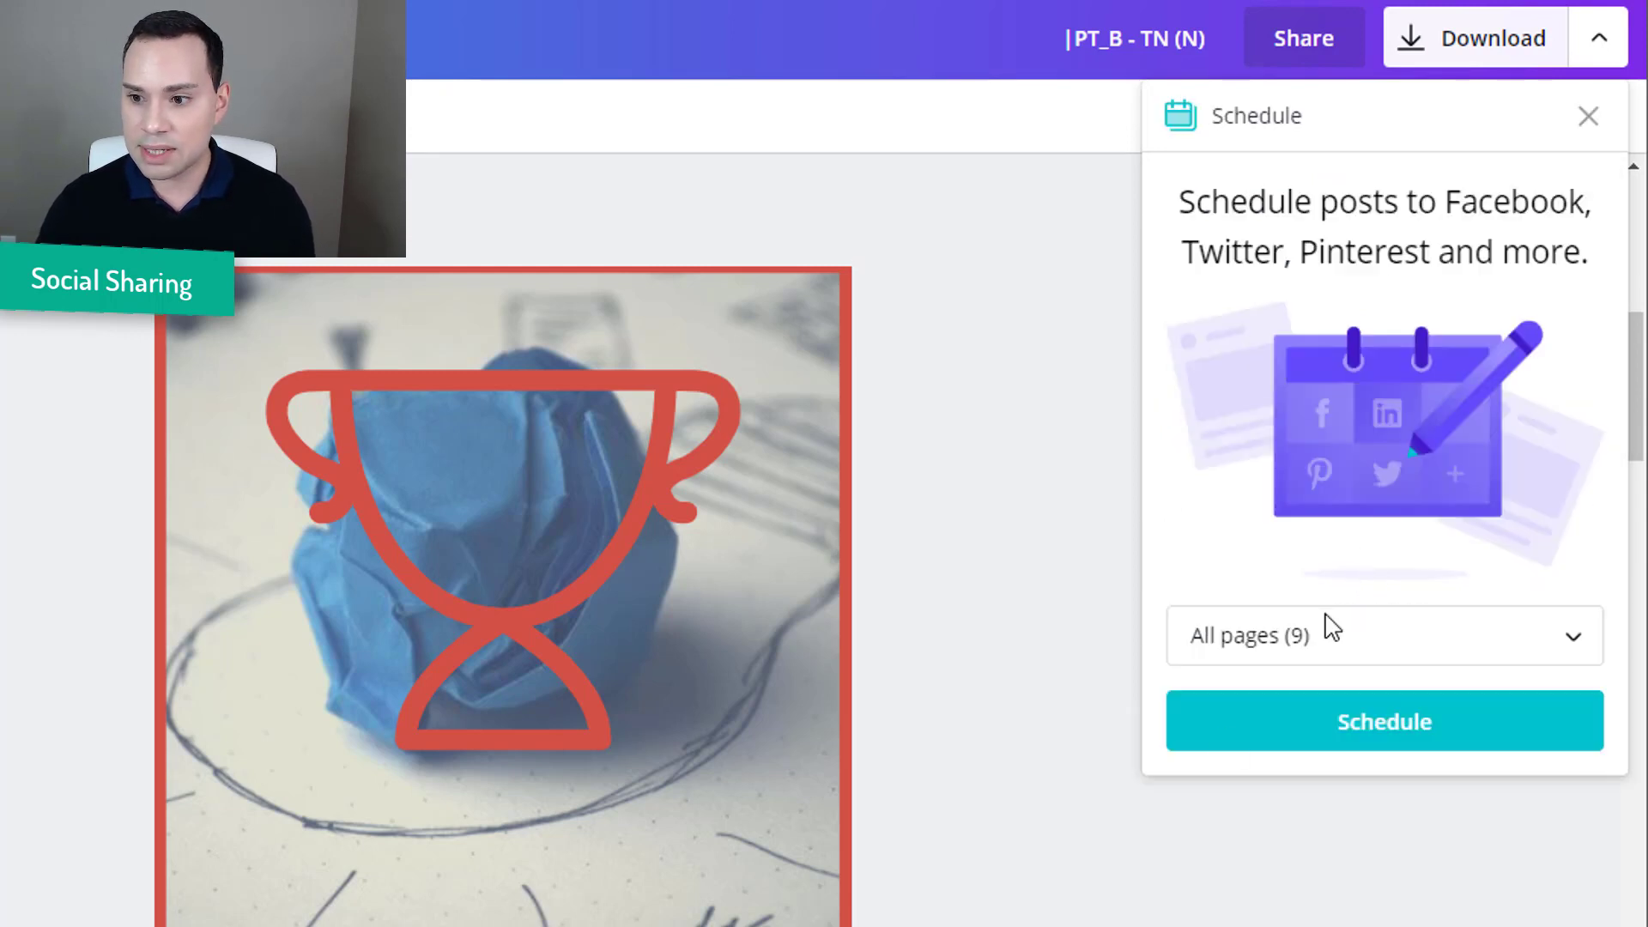
click(1355, 637)
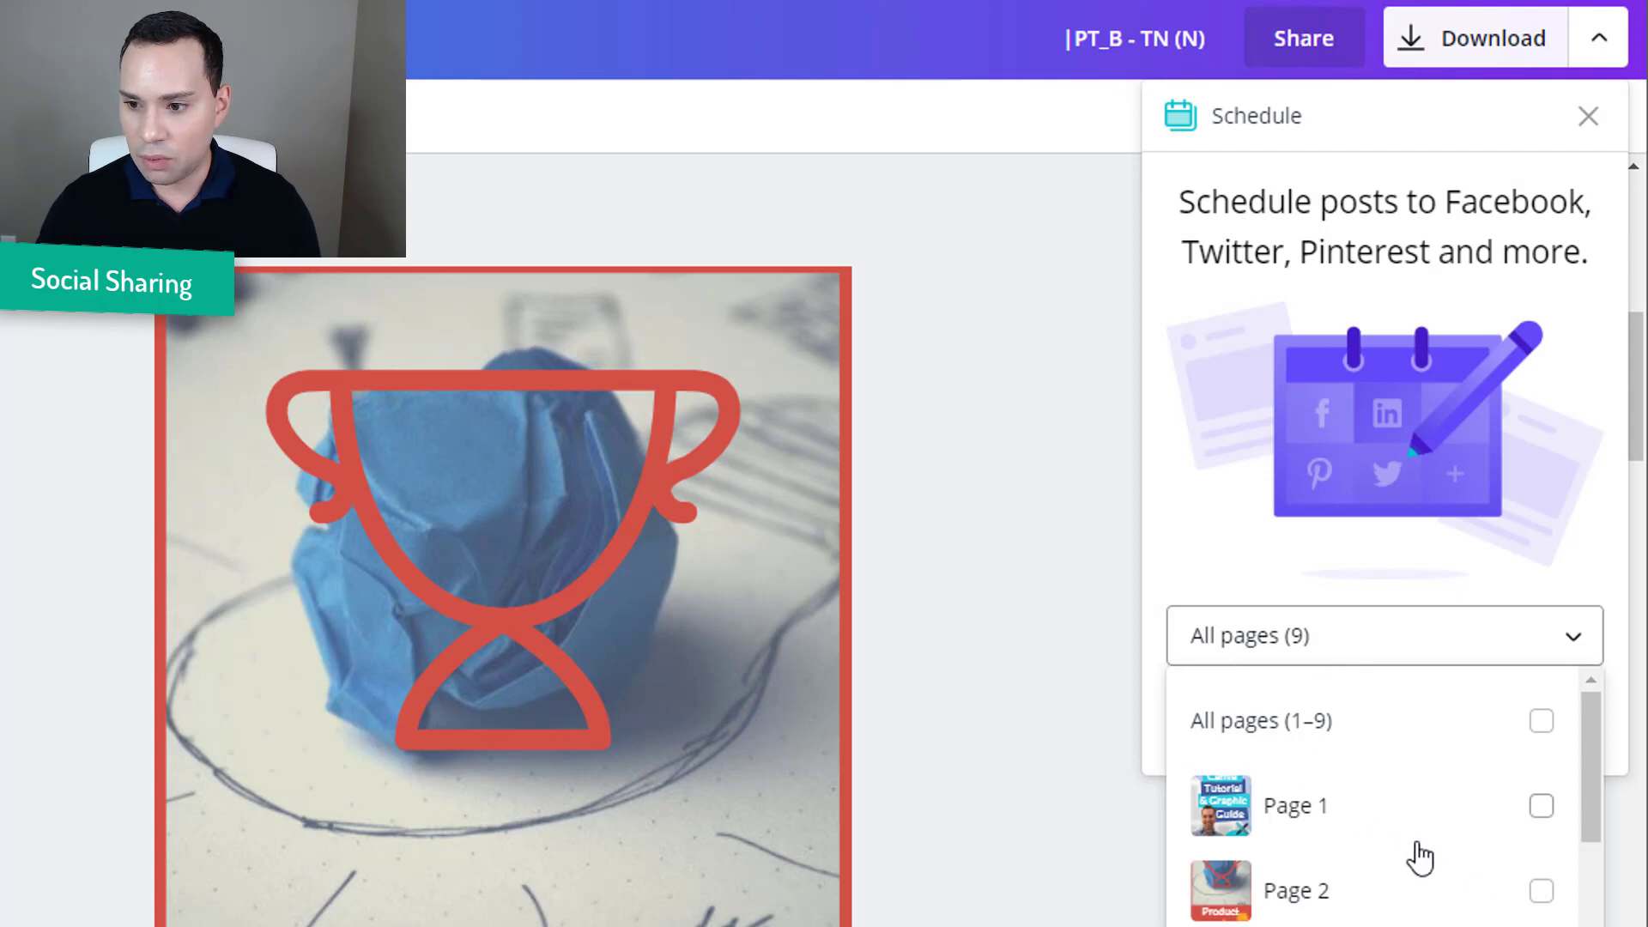
click(1543, 895)
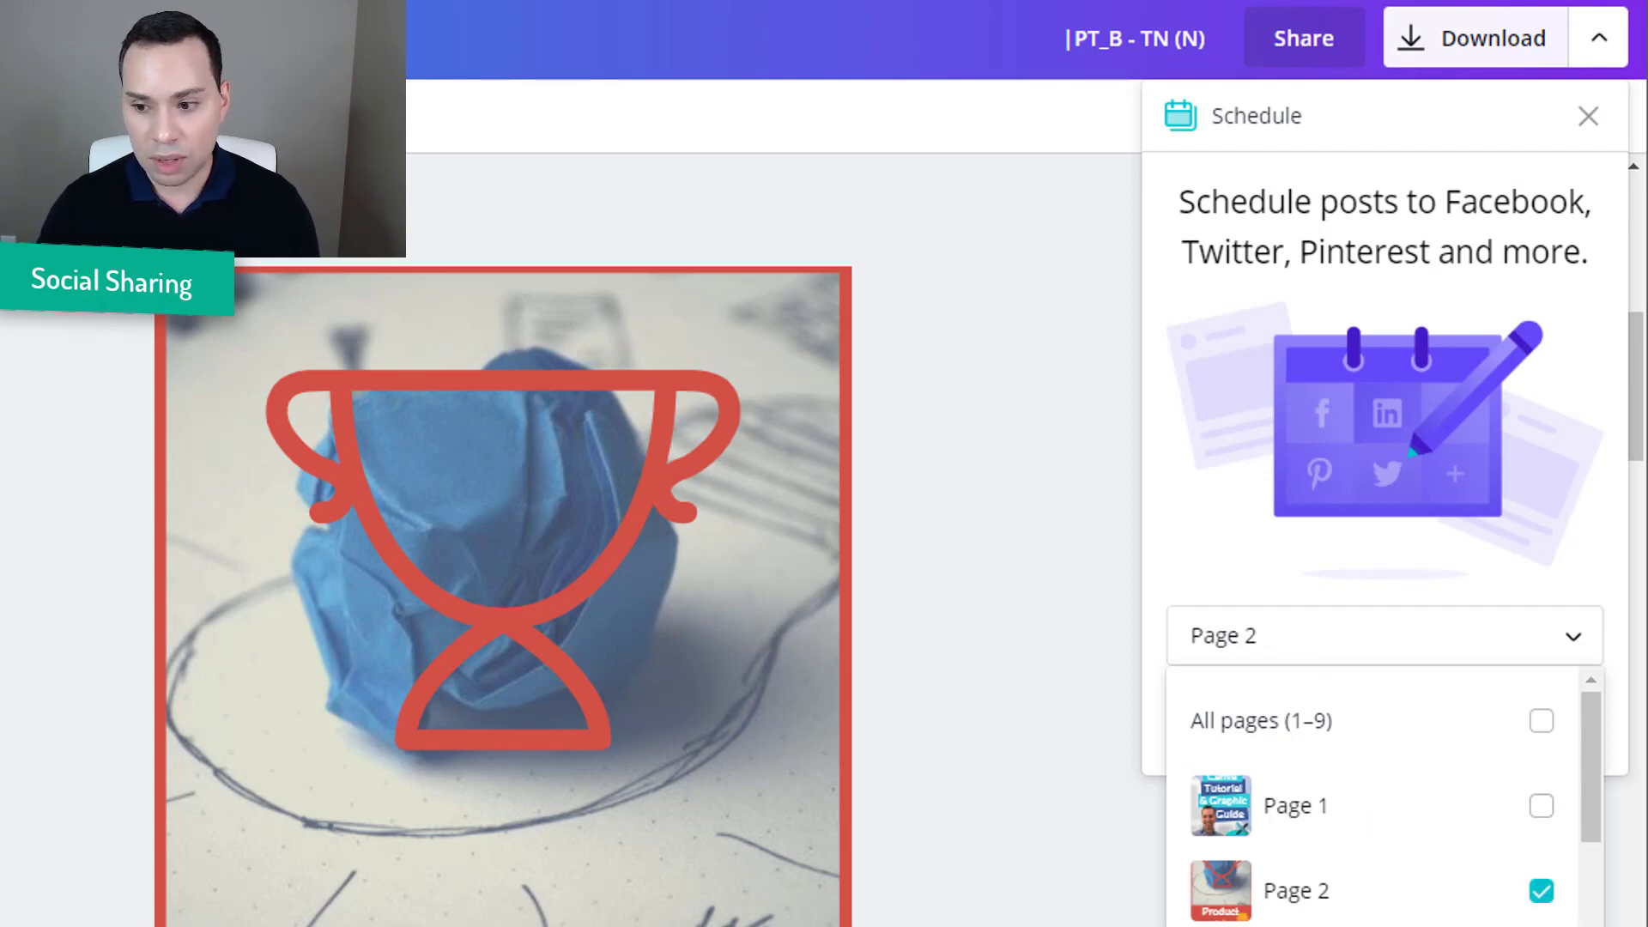
click(1321, 850)
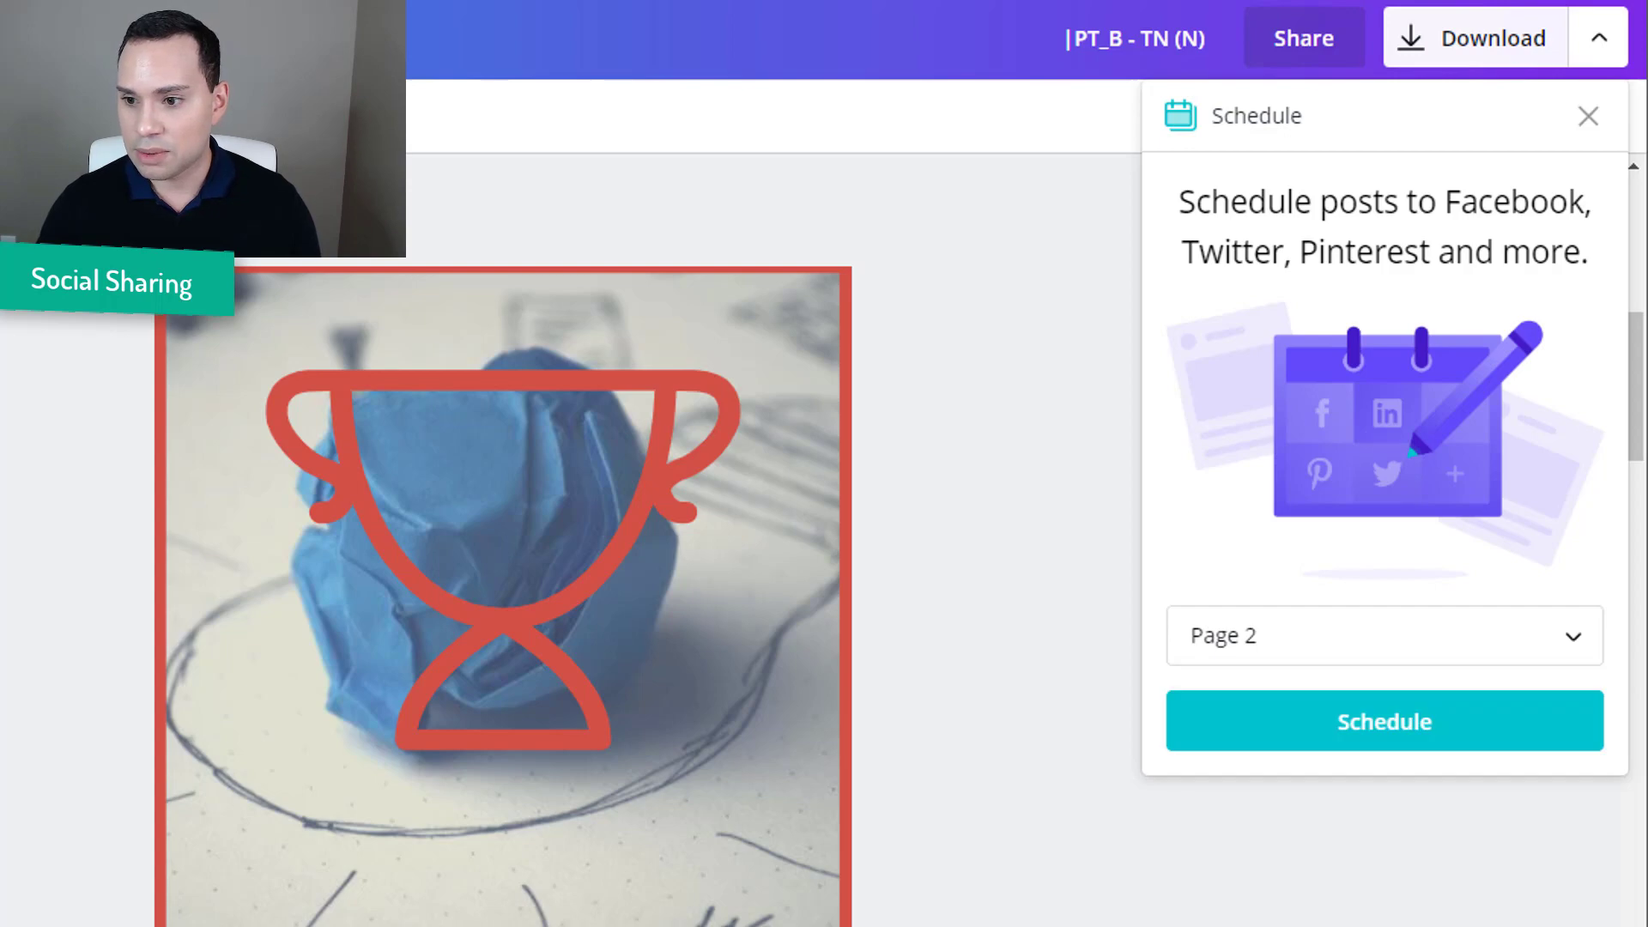
click(1328, 743)
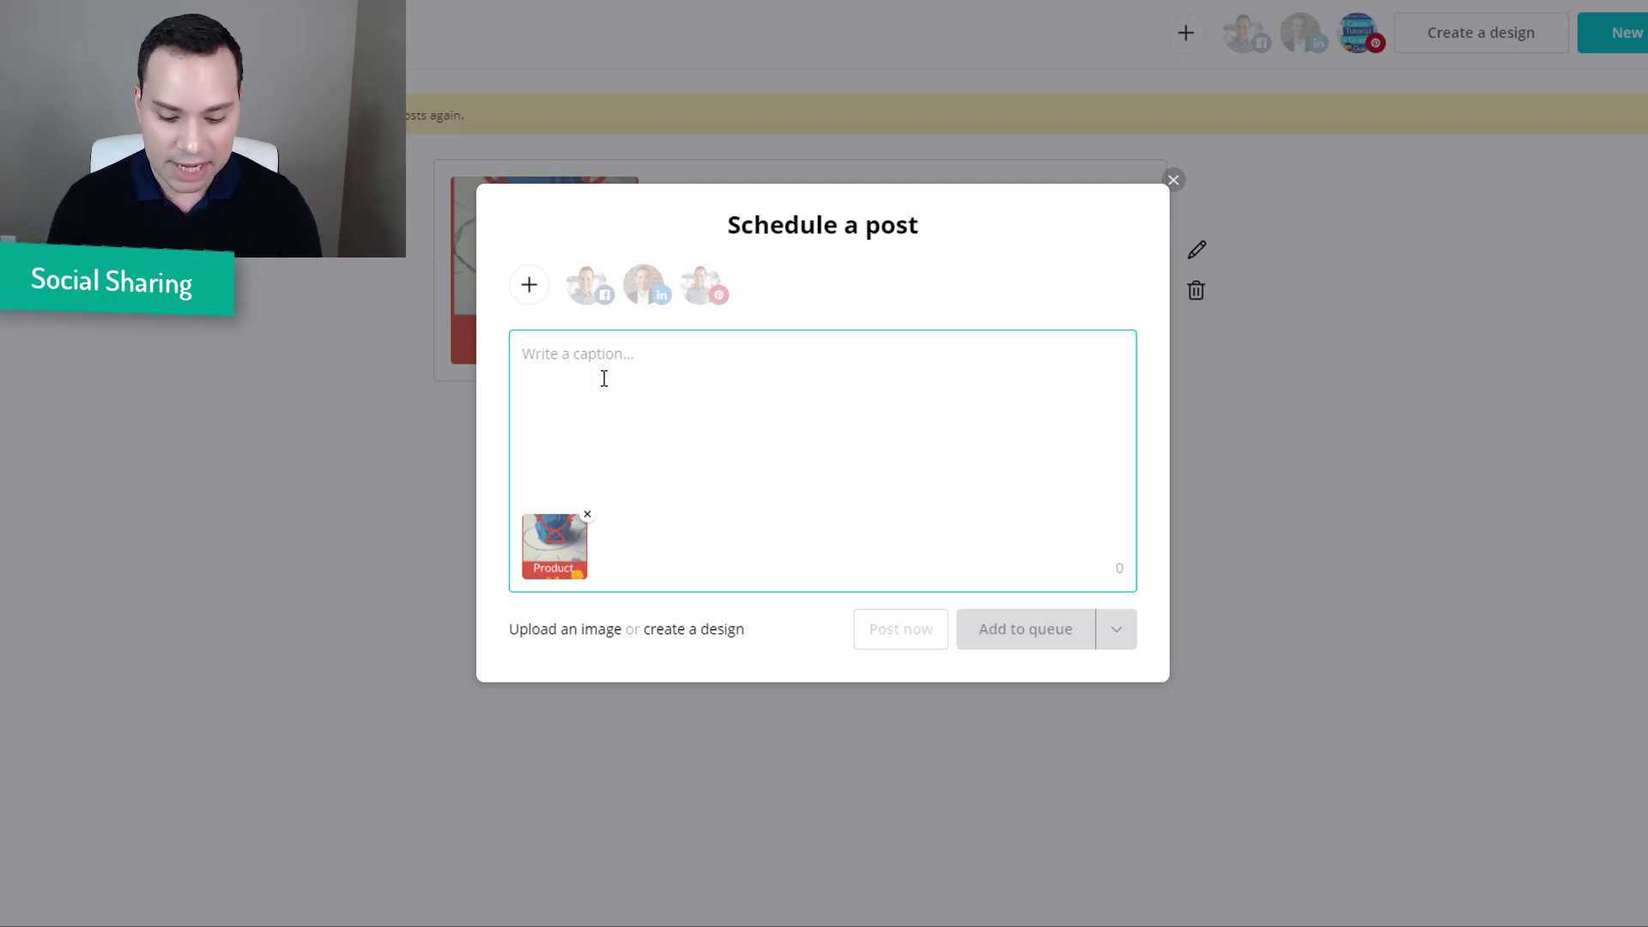
Step: Caption the post 'New Post on Product Ideas!' and target only the Pinterest account
text(New Post on Product Ideas!)
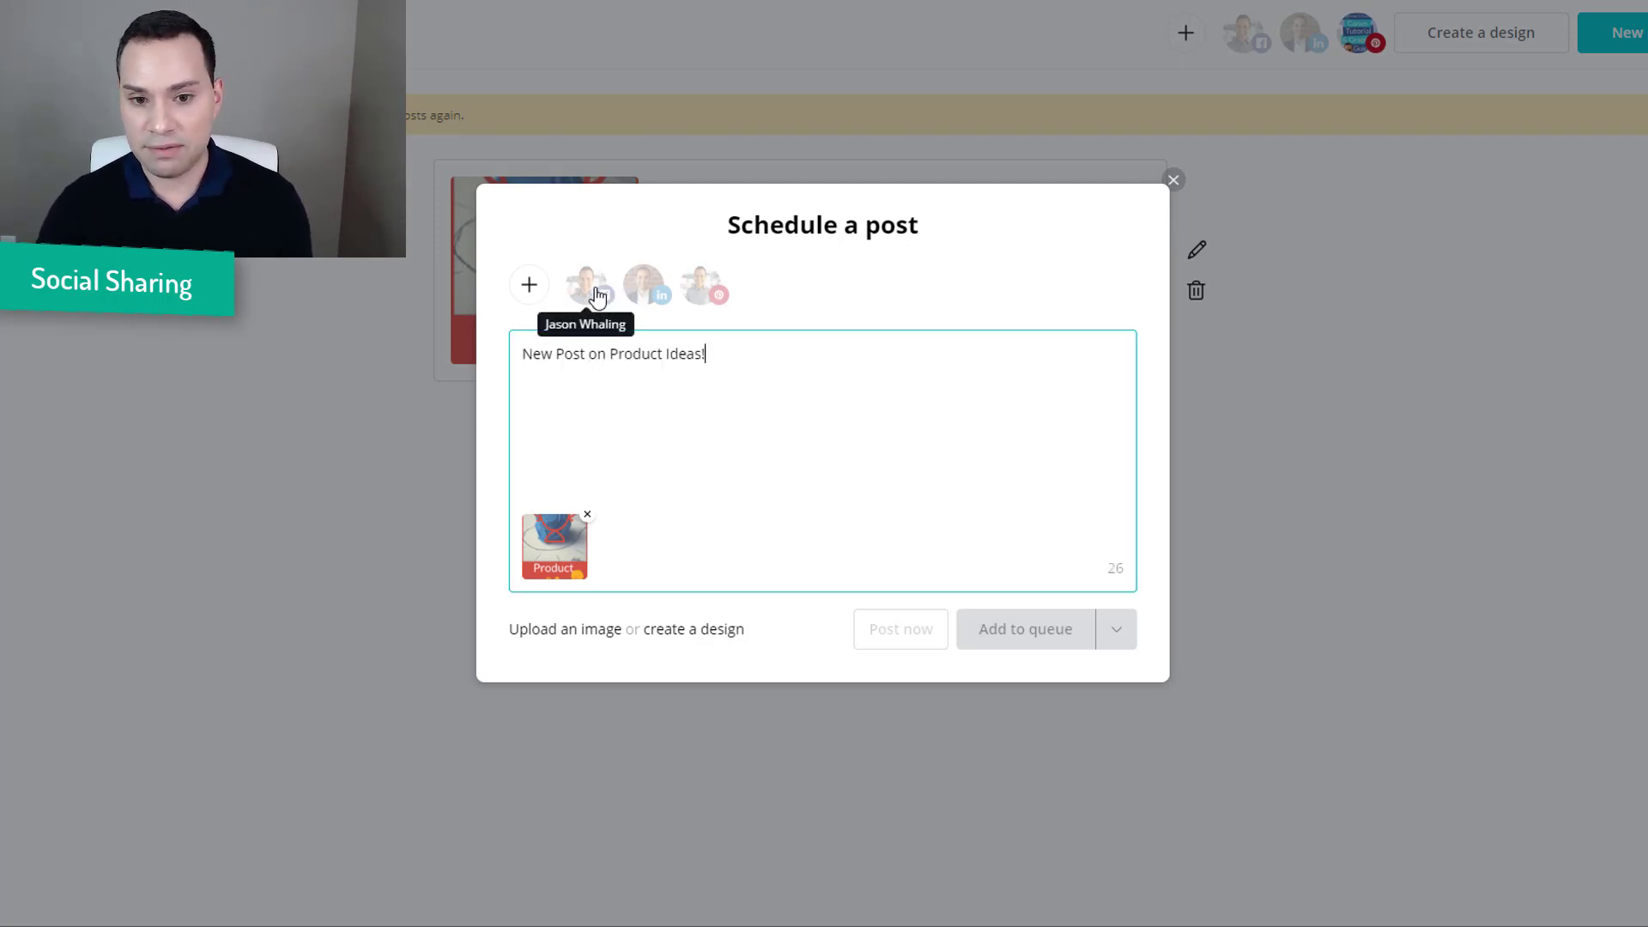
click(588, 288)
click(644, 286)
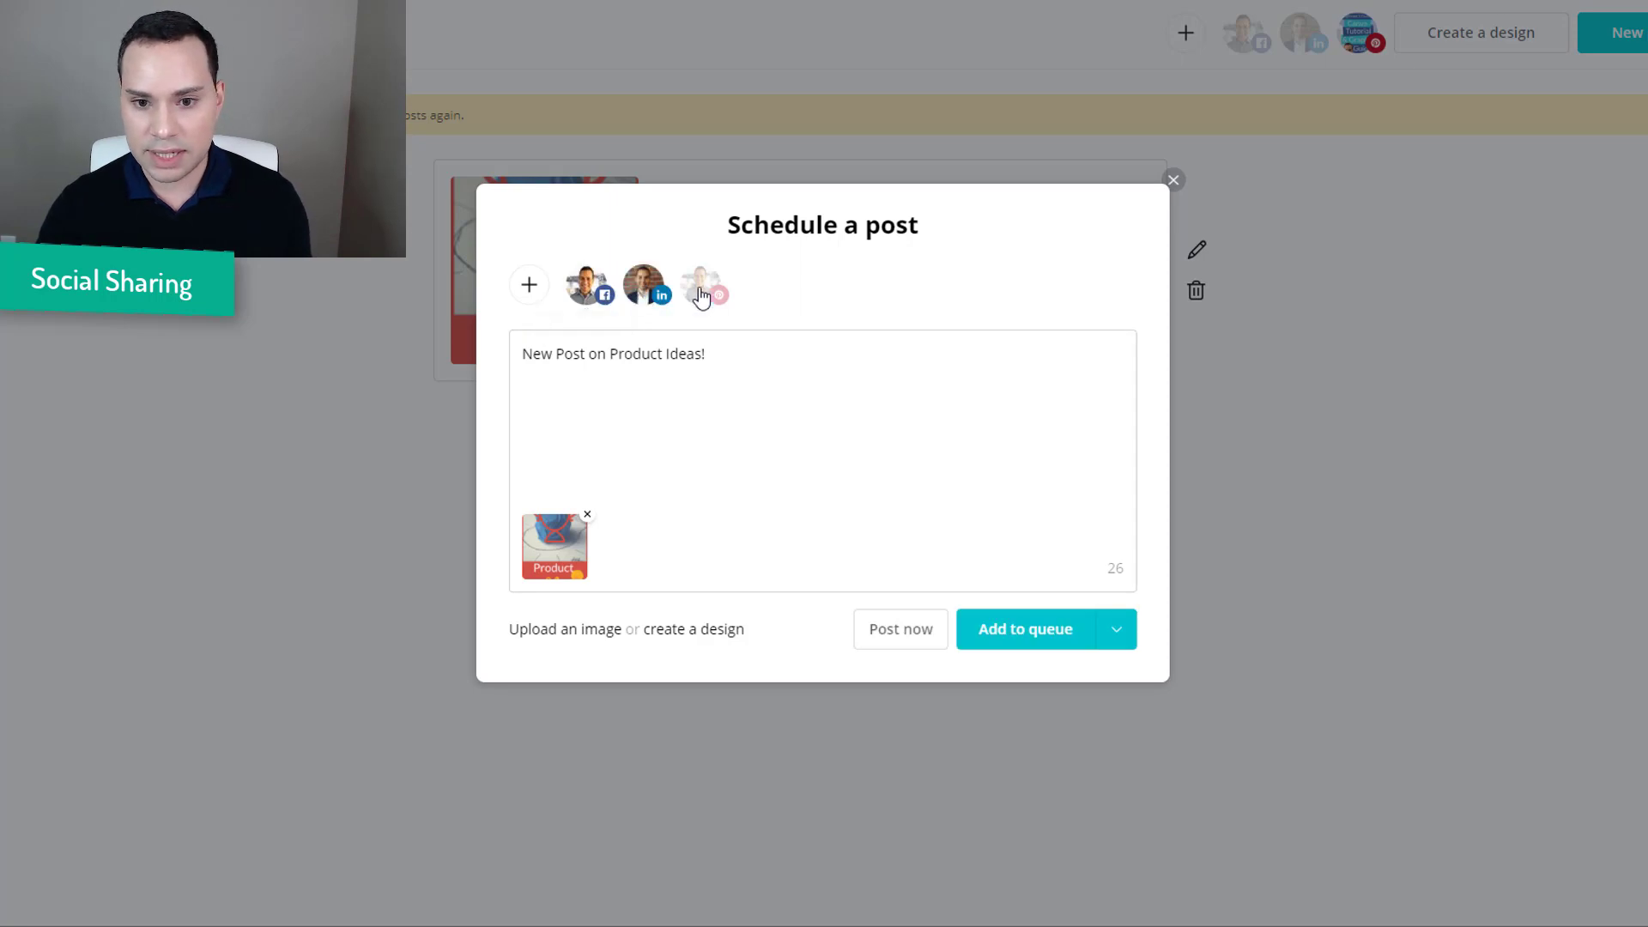
click(700, 288)
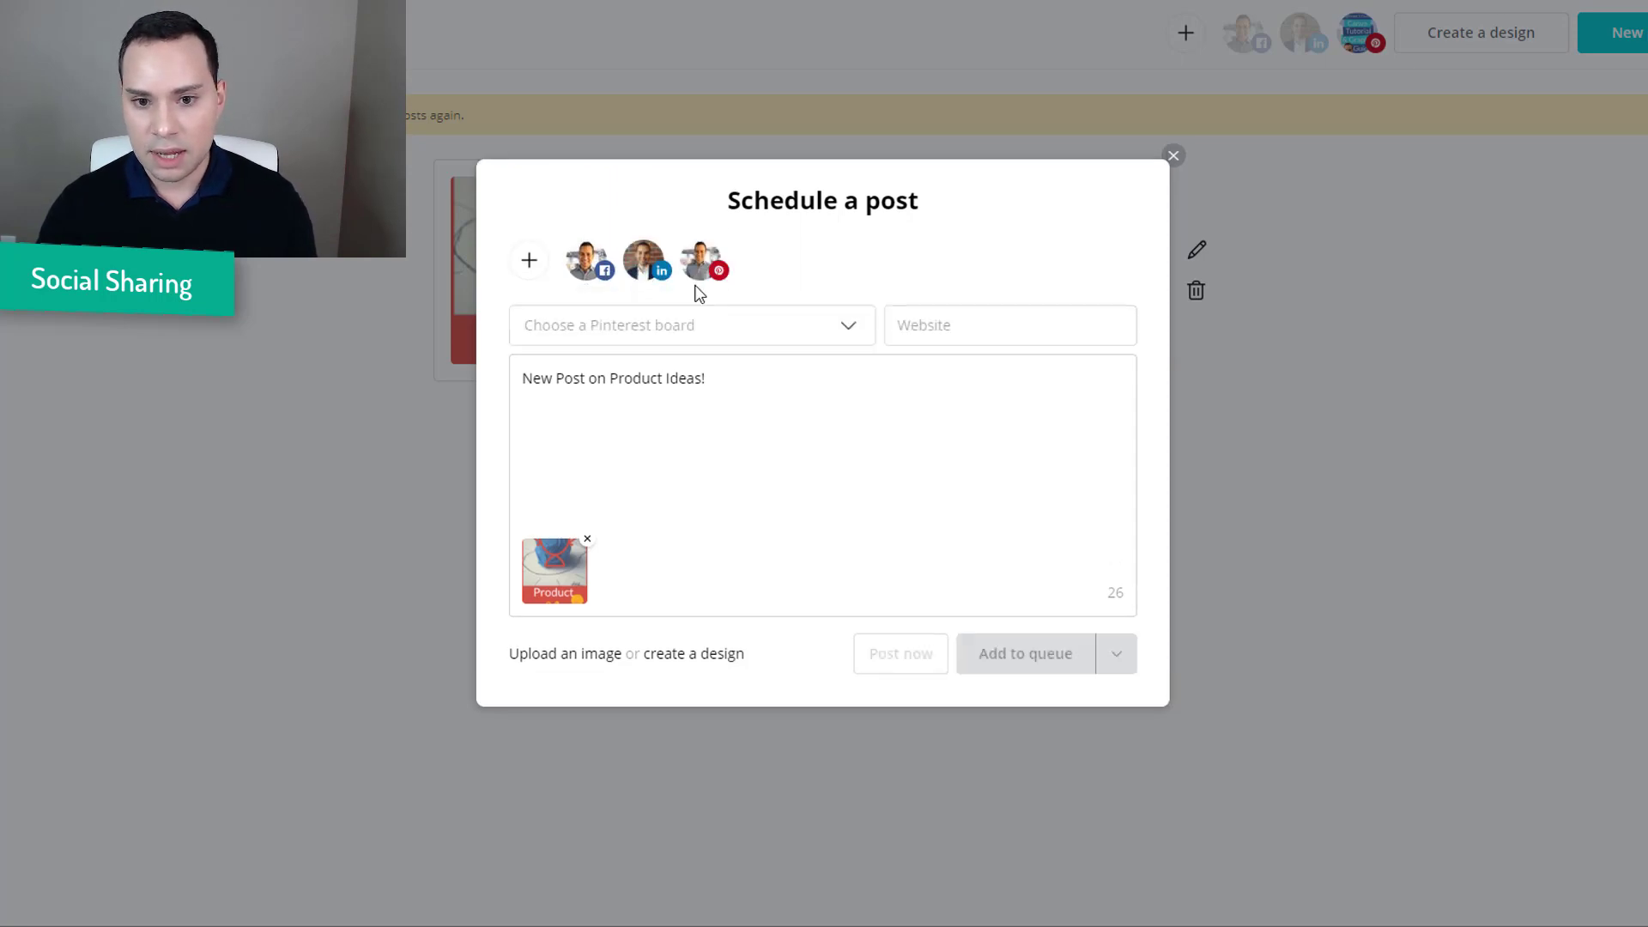
click(597, 271)
click(660, 279)
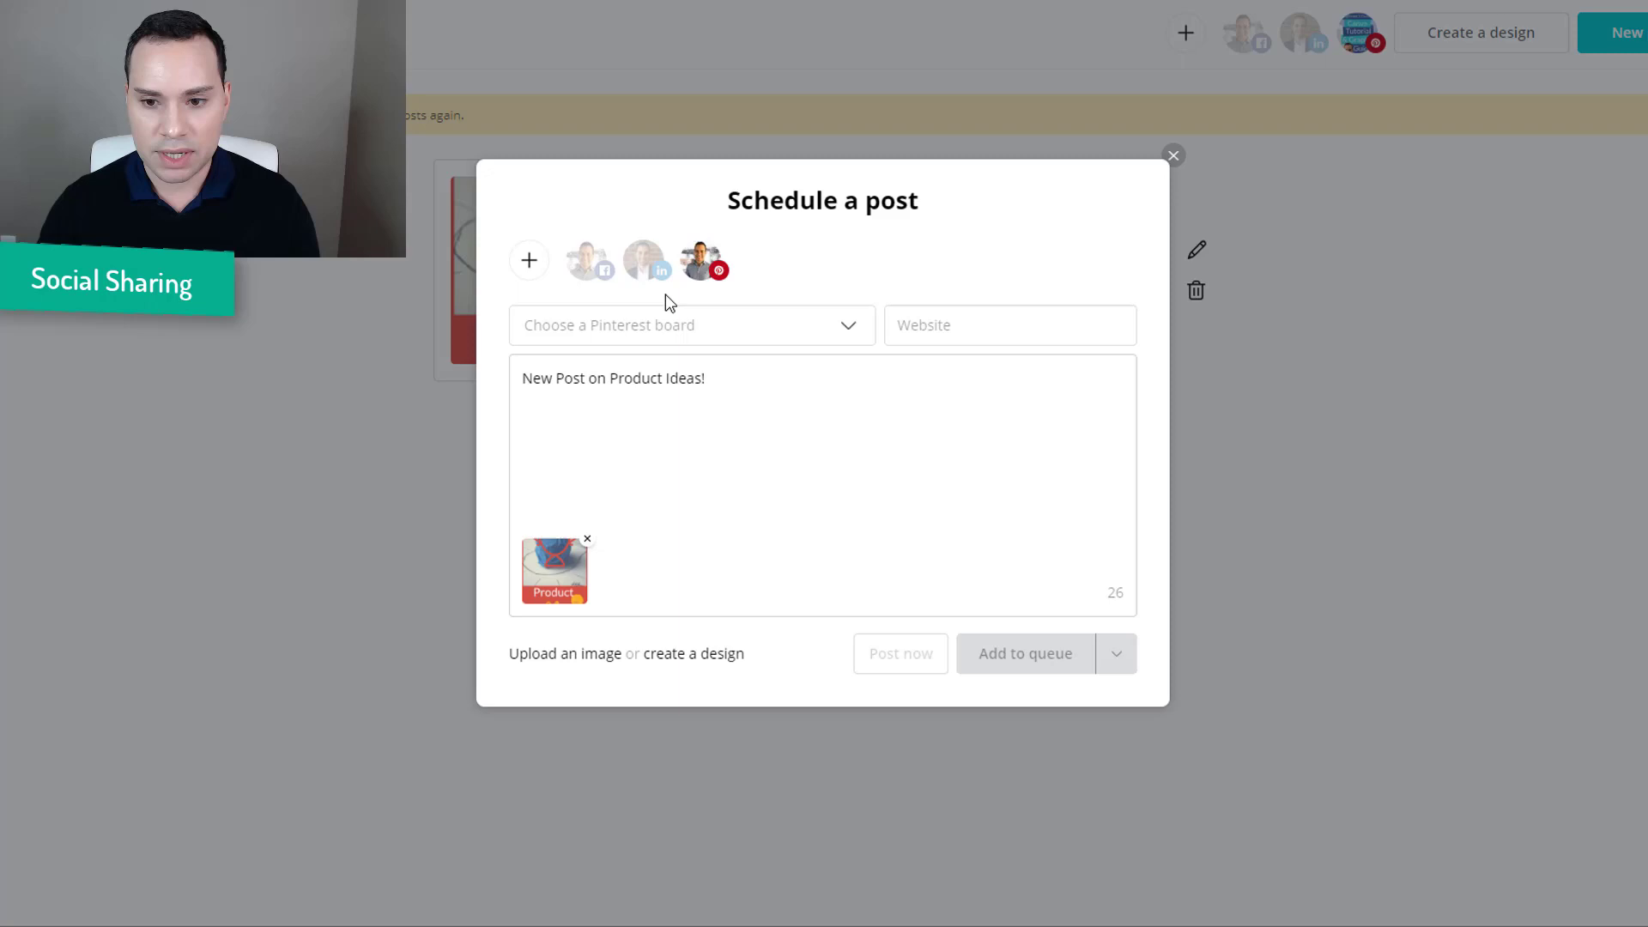
Step: Pin to the Sales Funnel Tools board and reveal the Add to queue and Schedule options
click(837, 335)
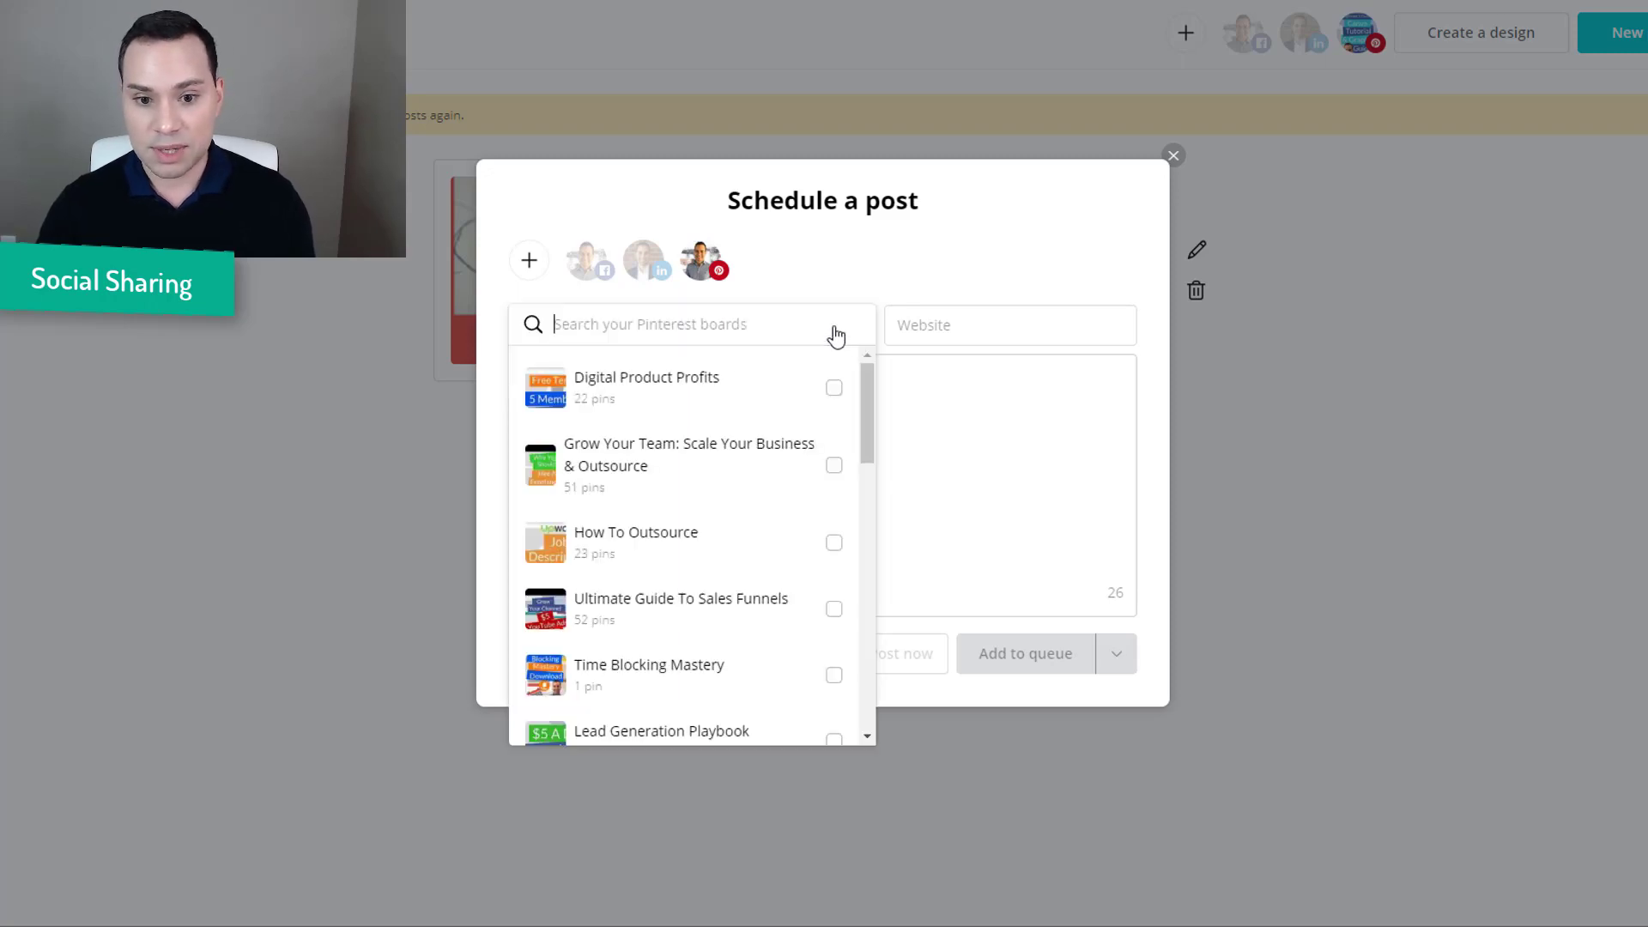
scroll(783, 524, down, 5)
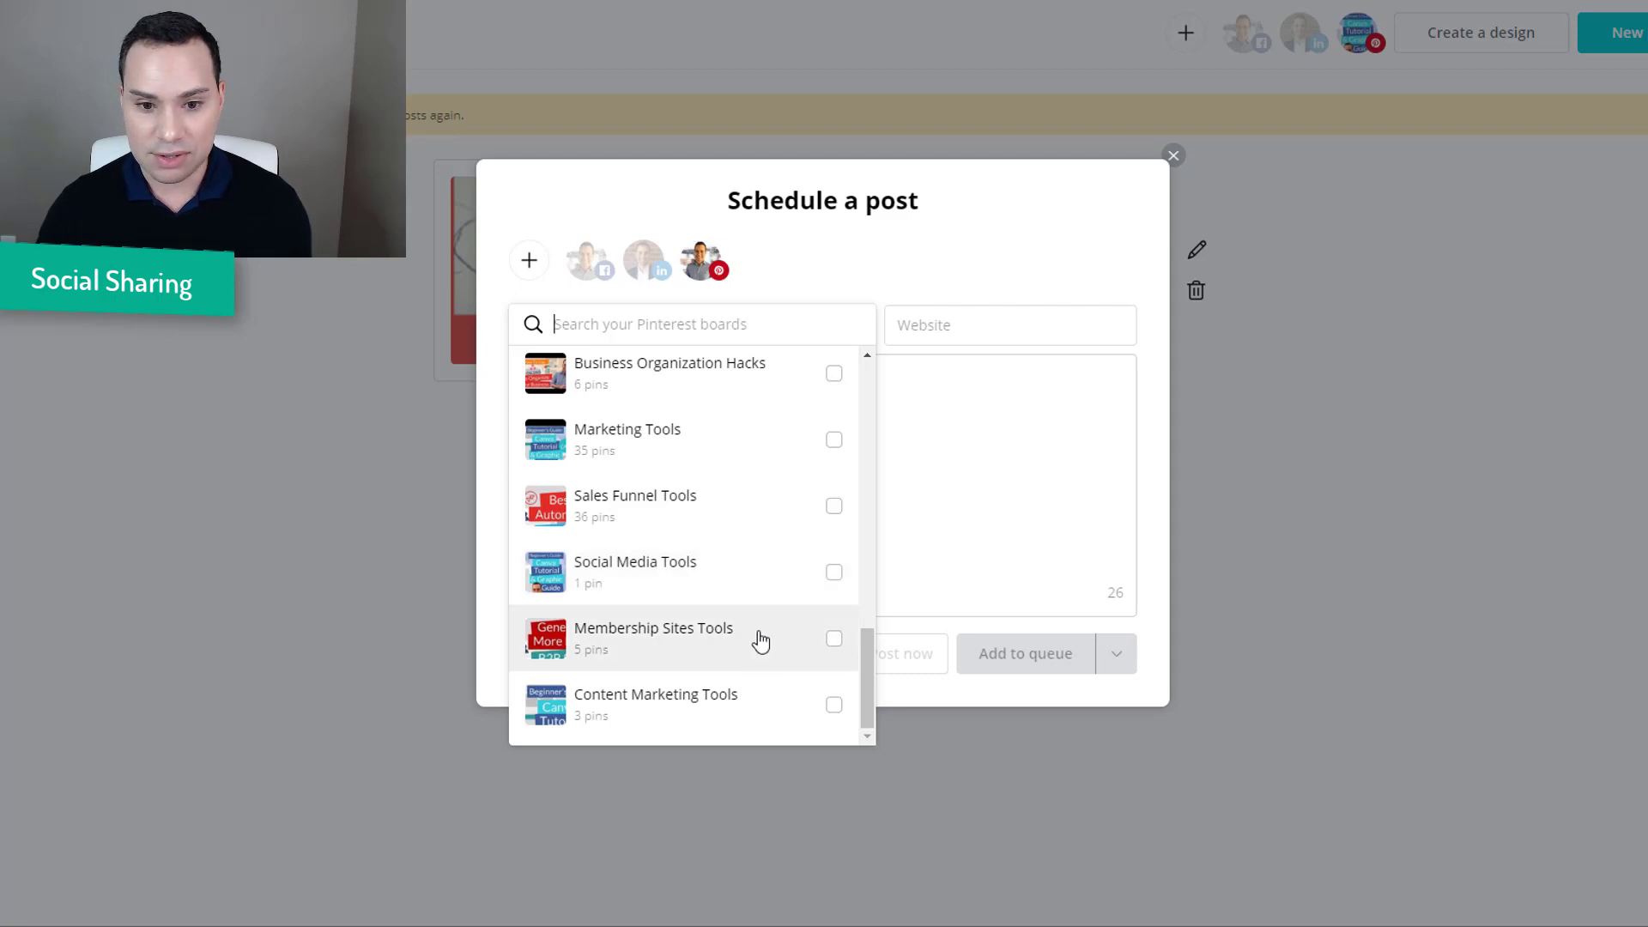
click(836, 509)
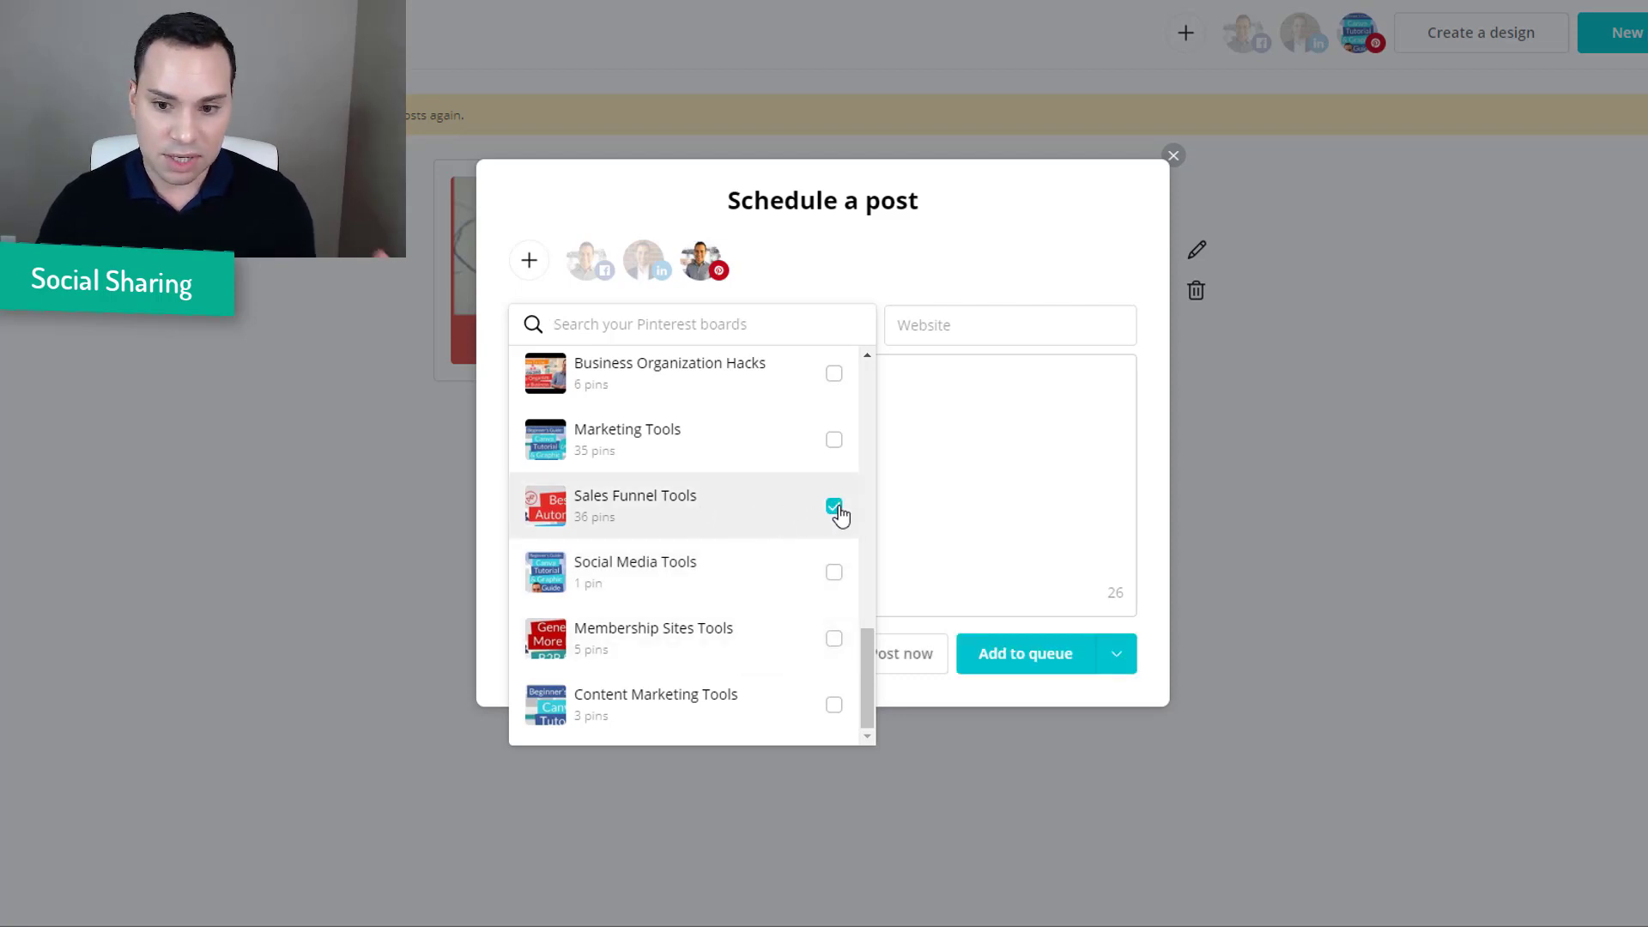
click(1008, 334)
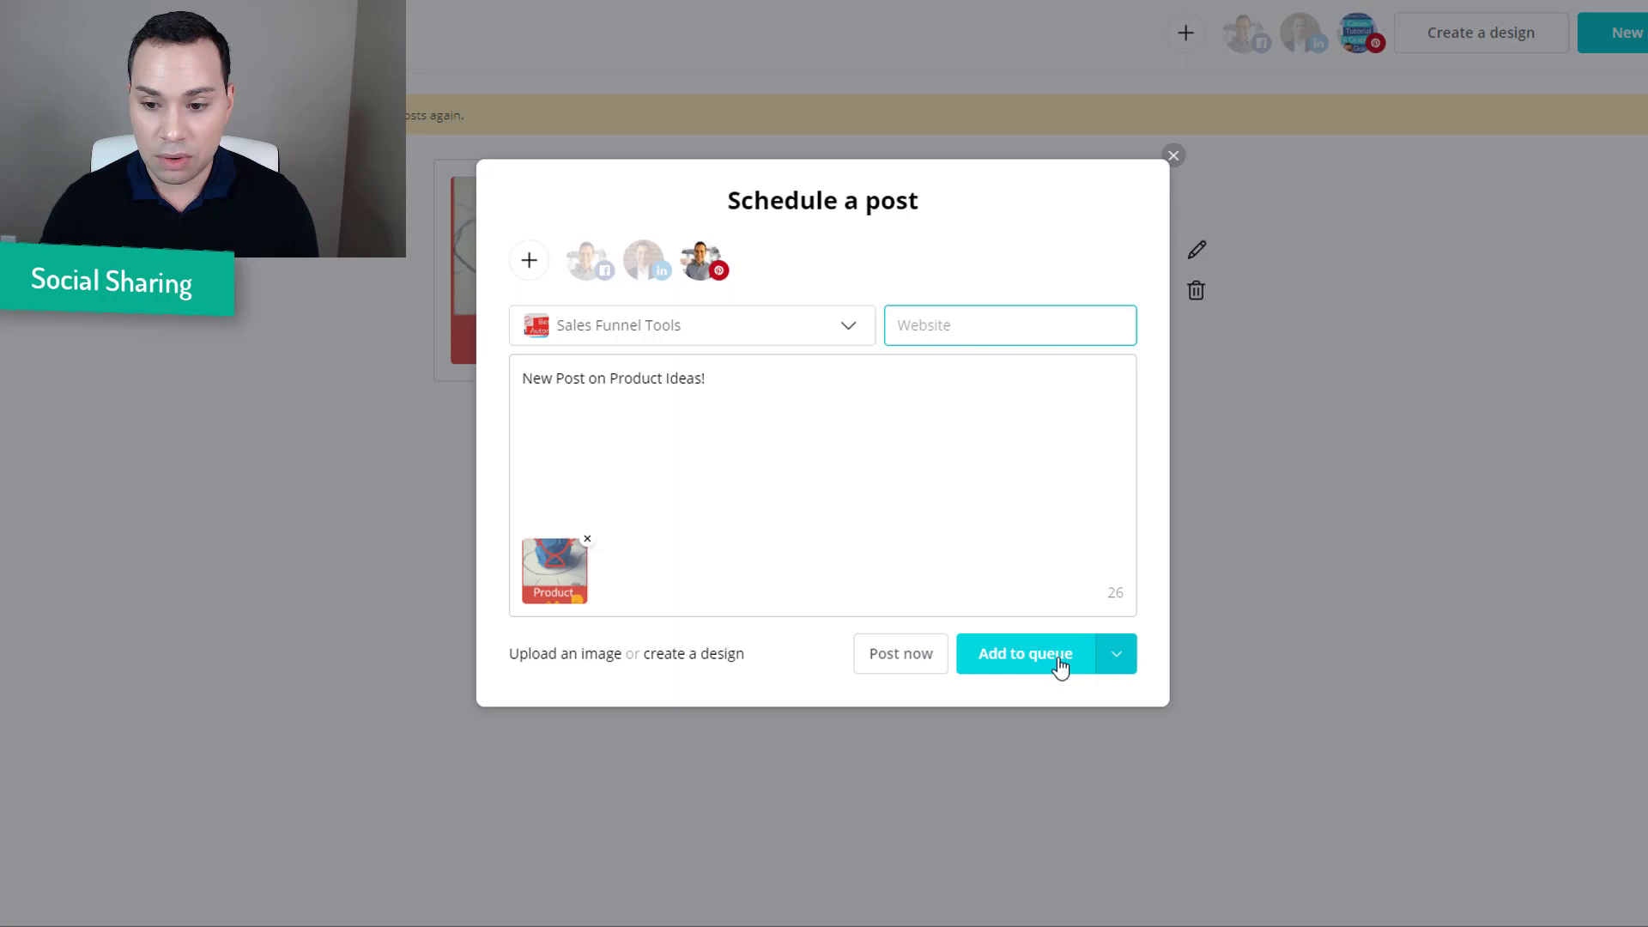
click(1117, 658)
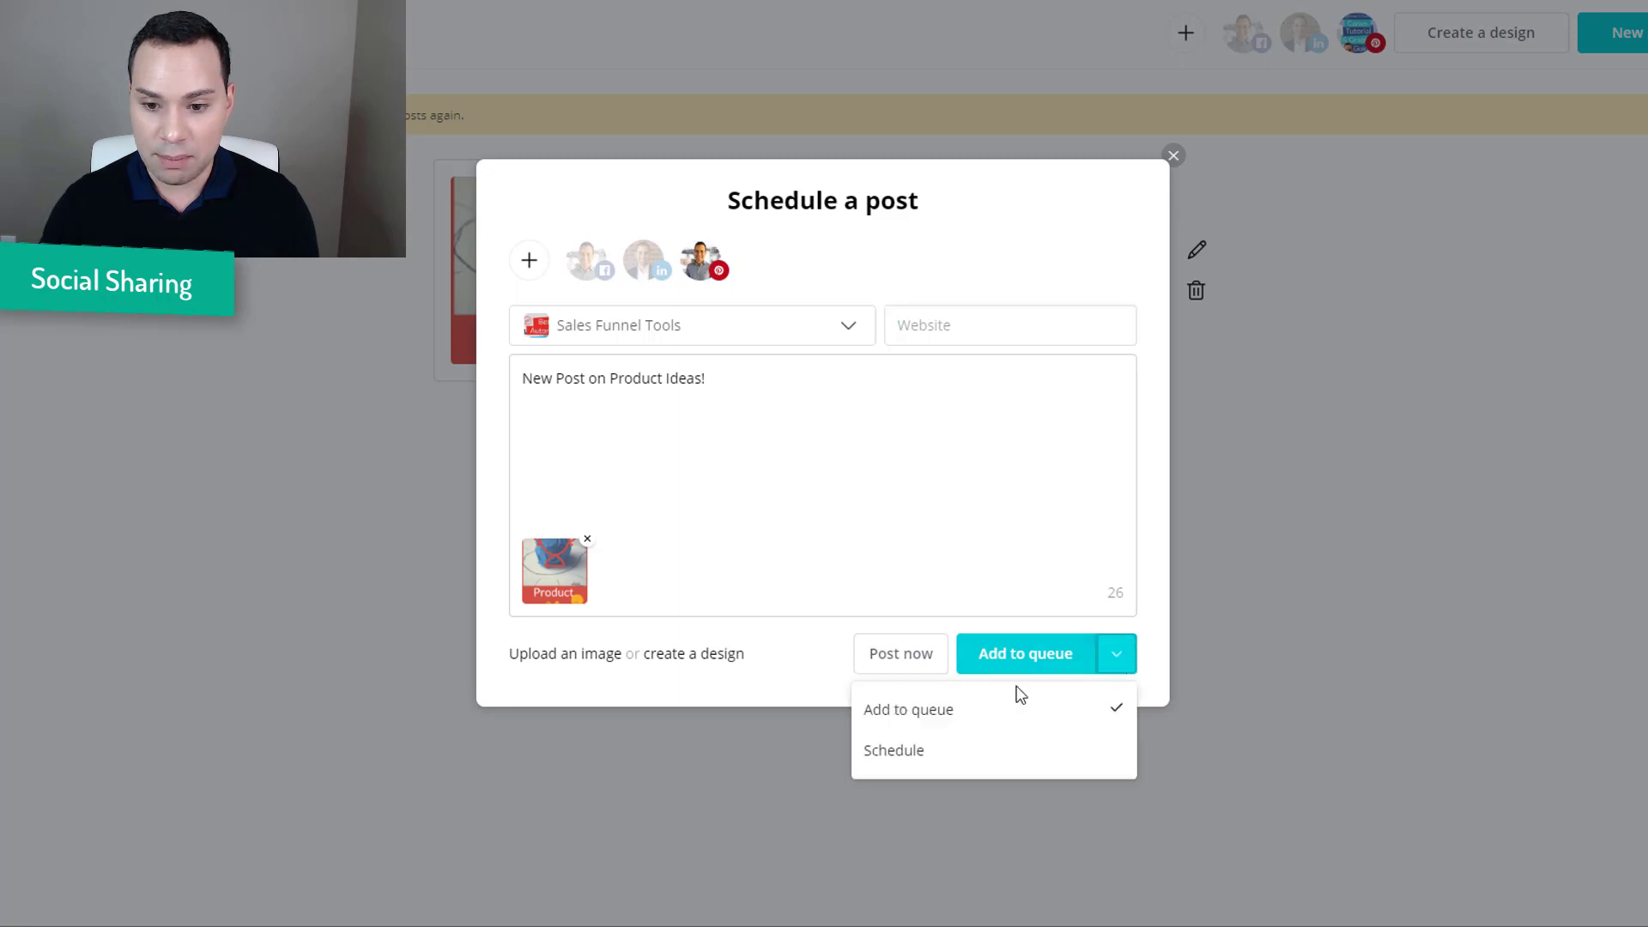
Step: Schedule the Pinterest post for 11:15 PM on November 16, 2018
click(955, 767)
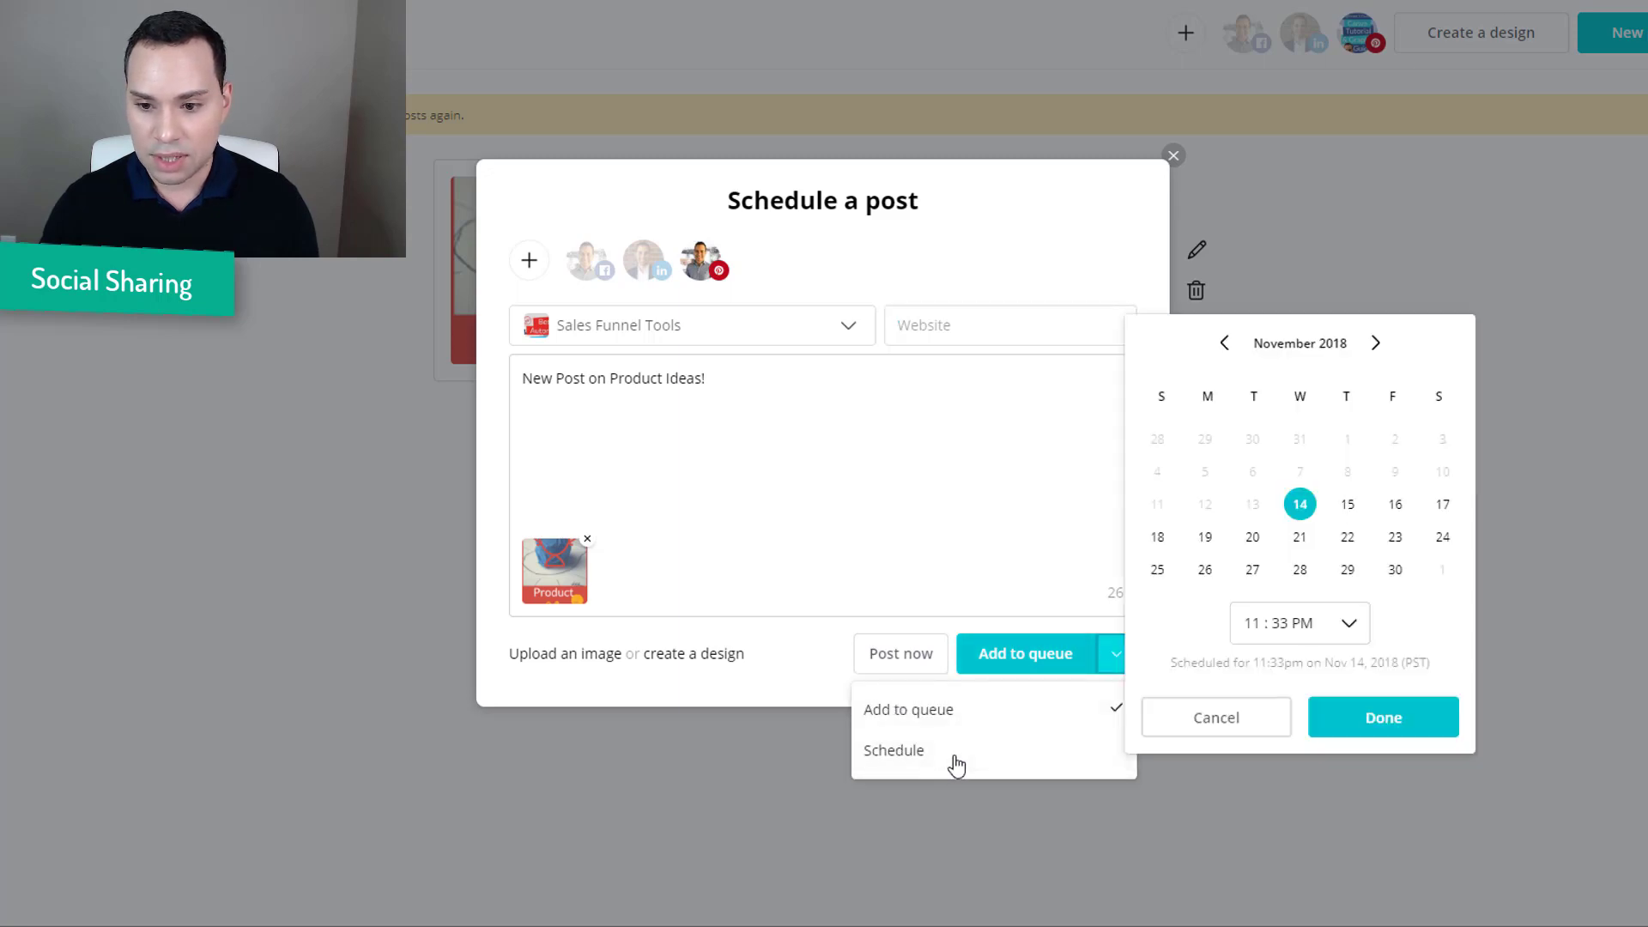
click(1398, 508)
click(1349, 624)
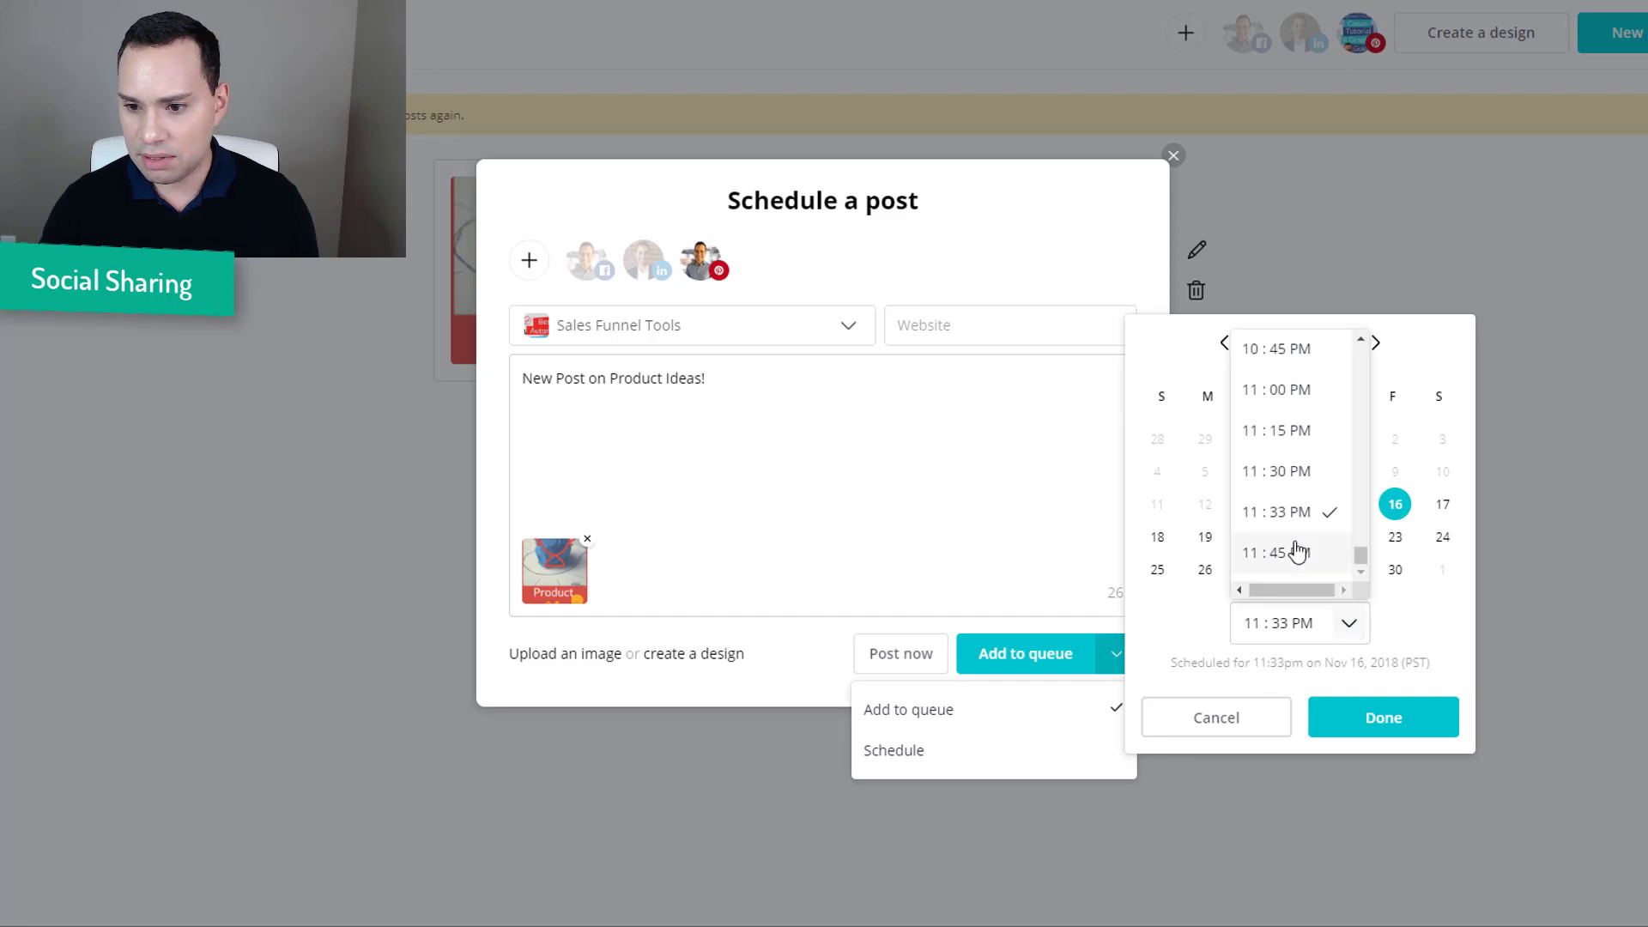
click(1296, 434)
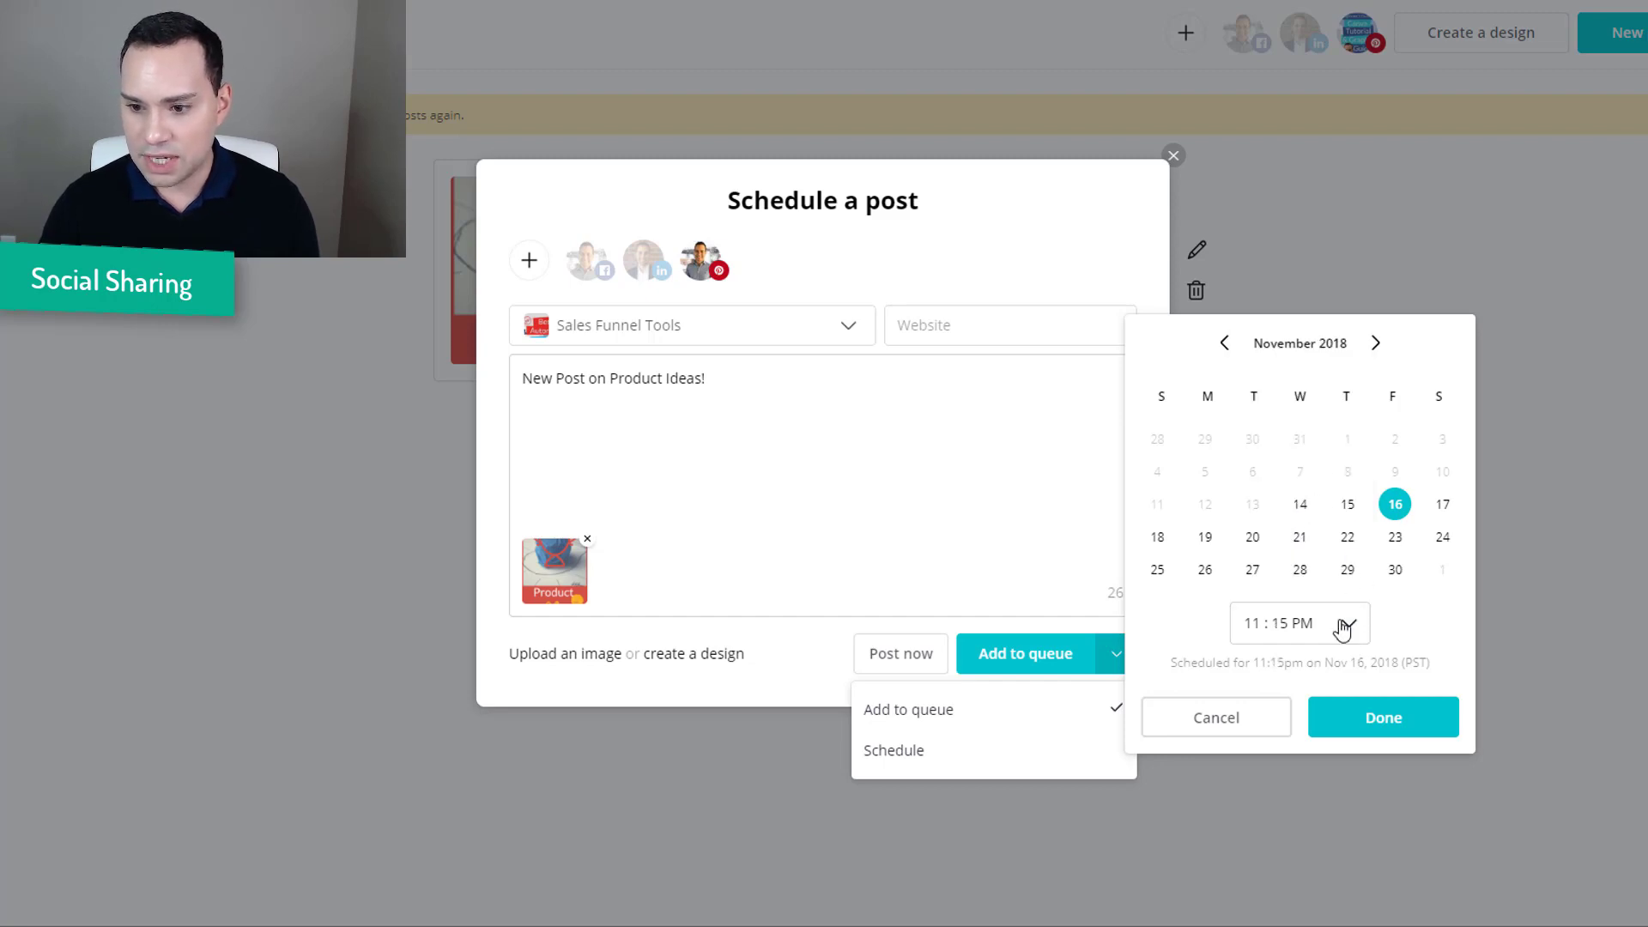
click(1422, 725)
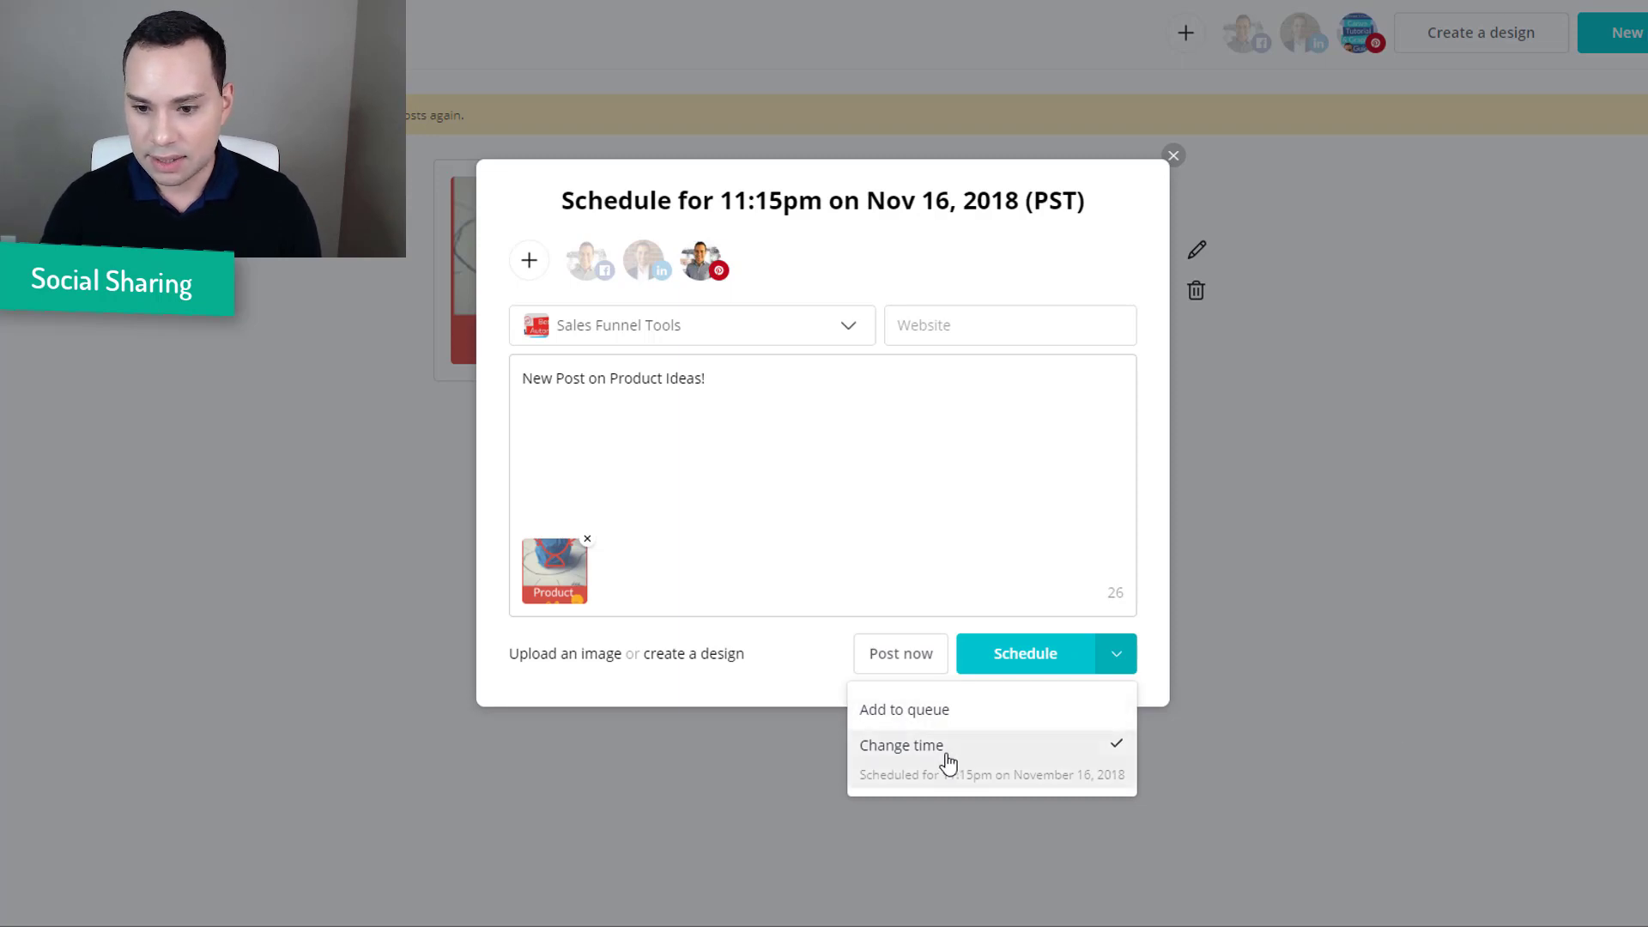
click(1053, 667)
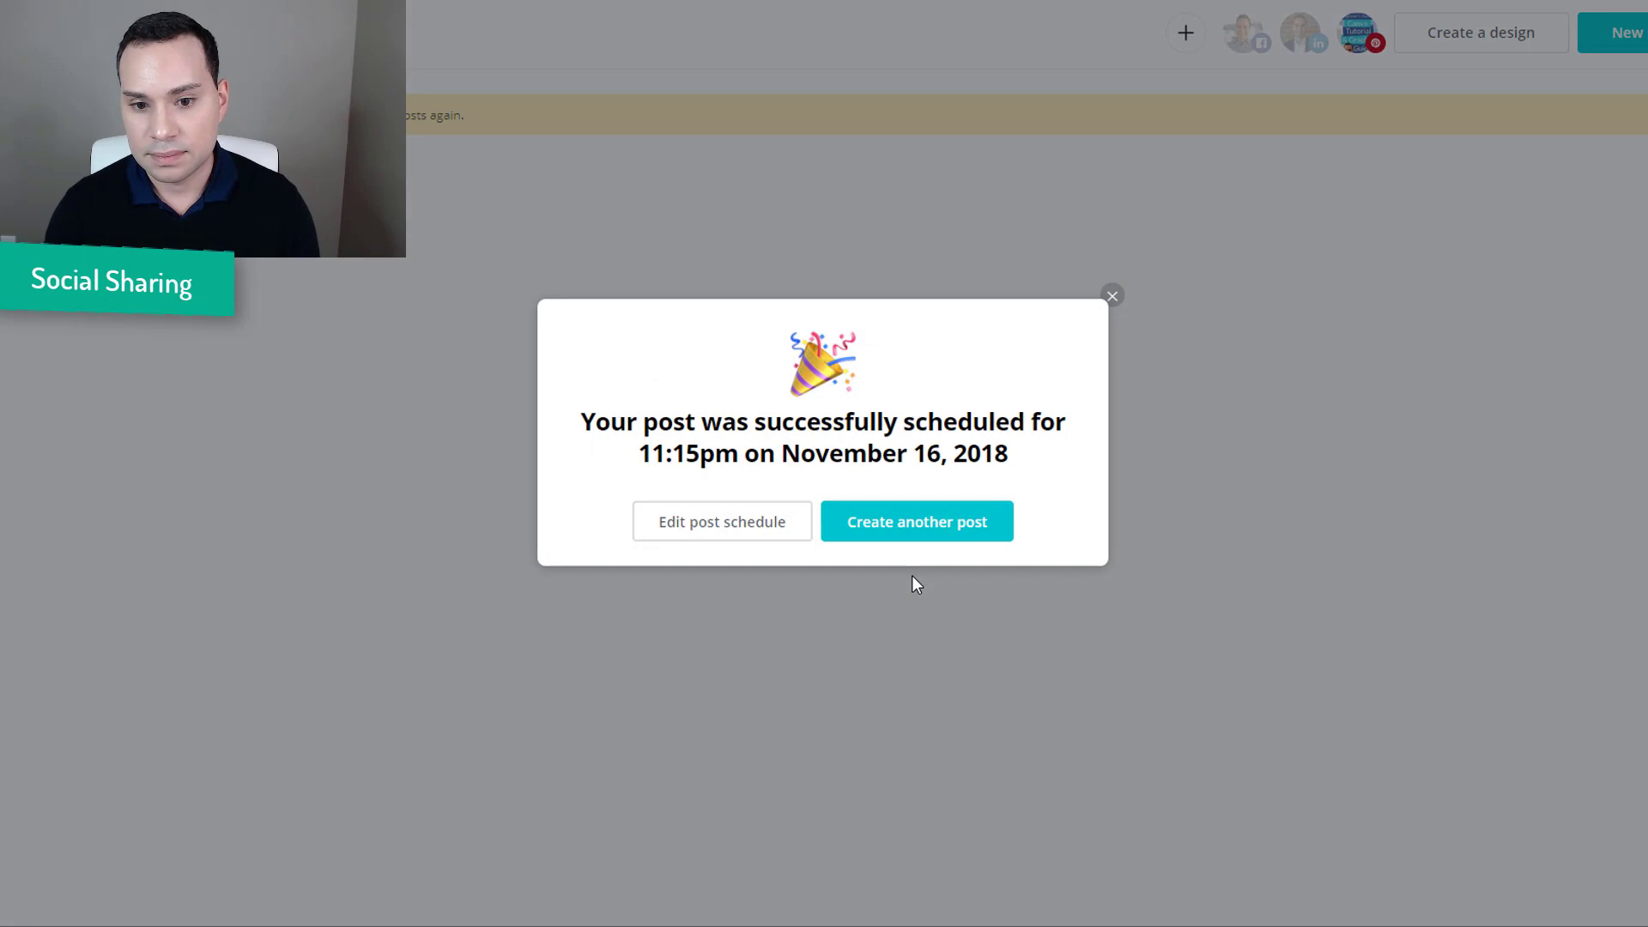
Step: In the post schedule, remove all Friday and Saturday slots and the Sunday–Wednesday 07:29 PM slots
click(710, 532)
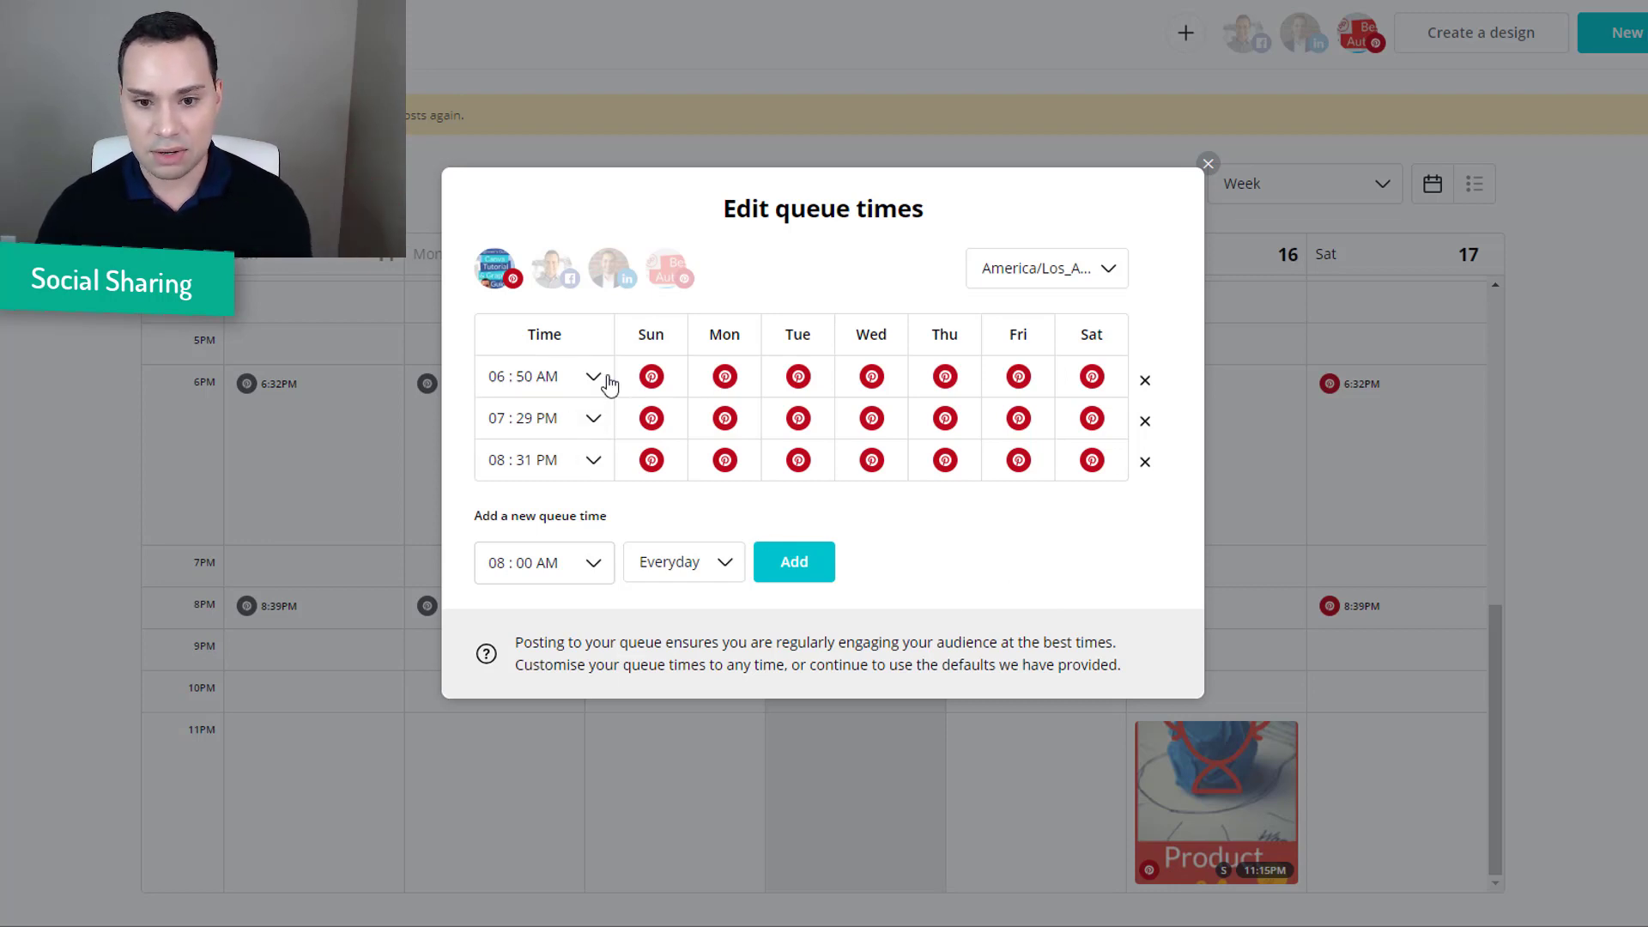
click(1018, 377)
click(1018, 419)
click(1018, 461)
click(1092, 376)
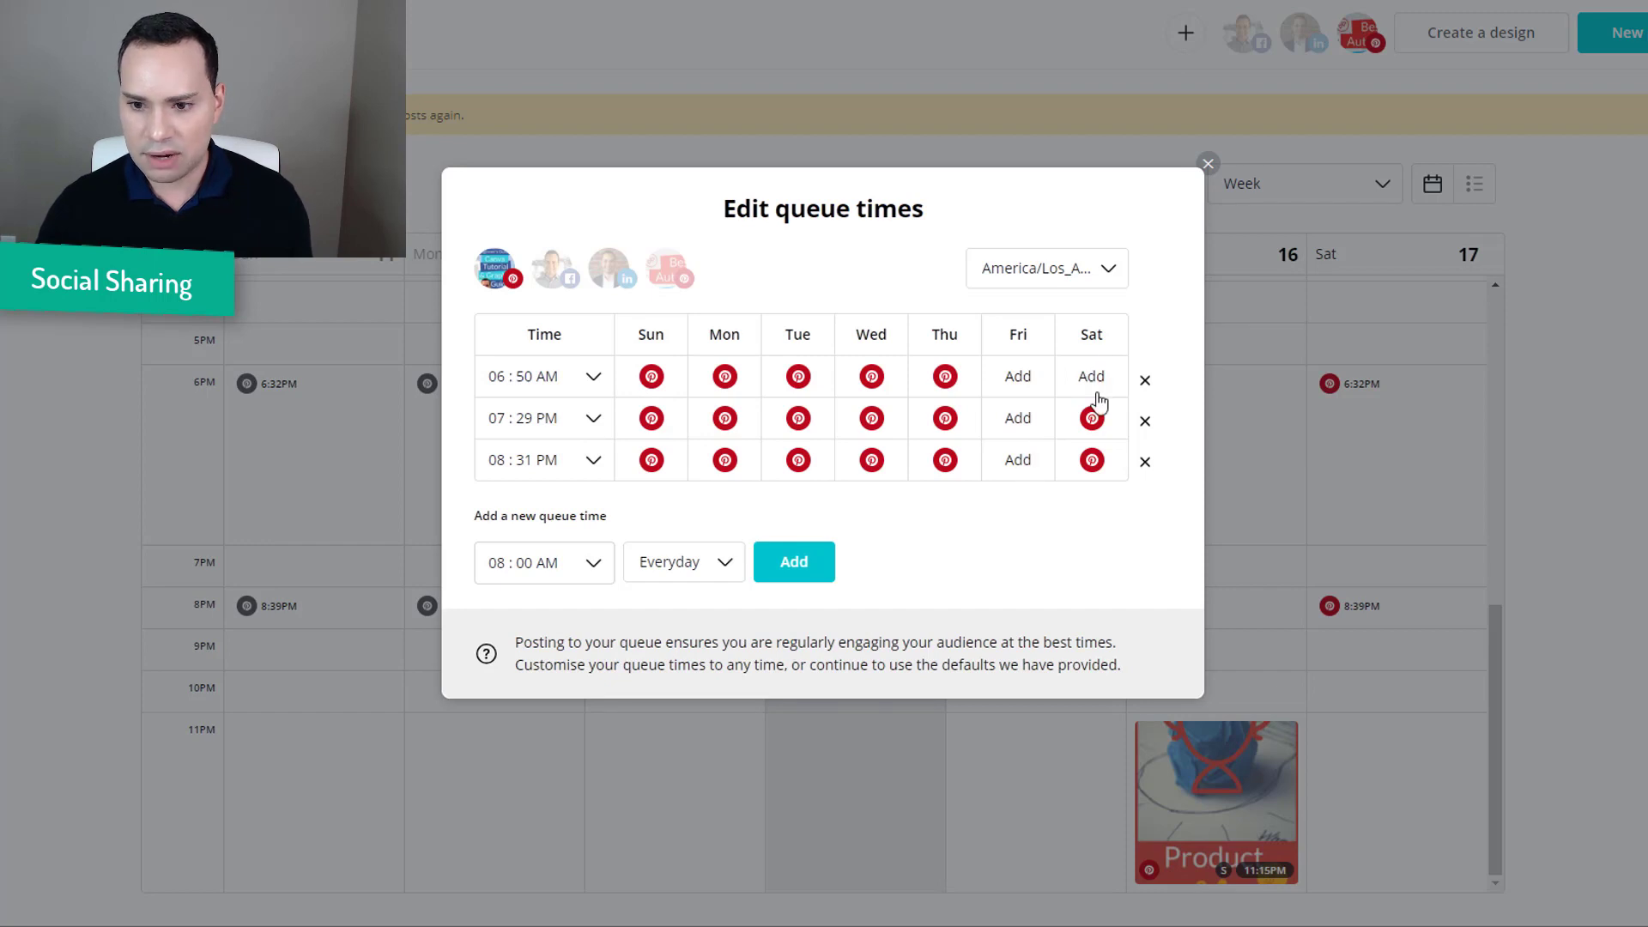
click(1092, 418)
click(1092, 460)
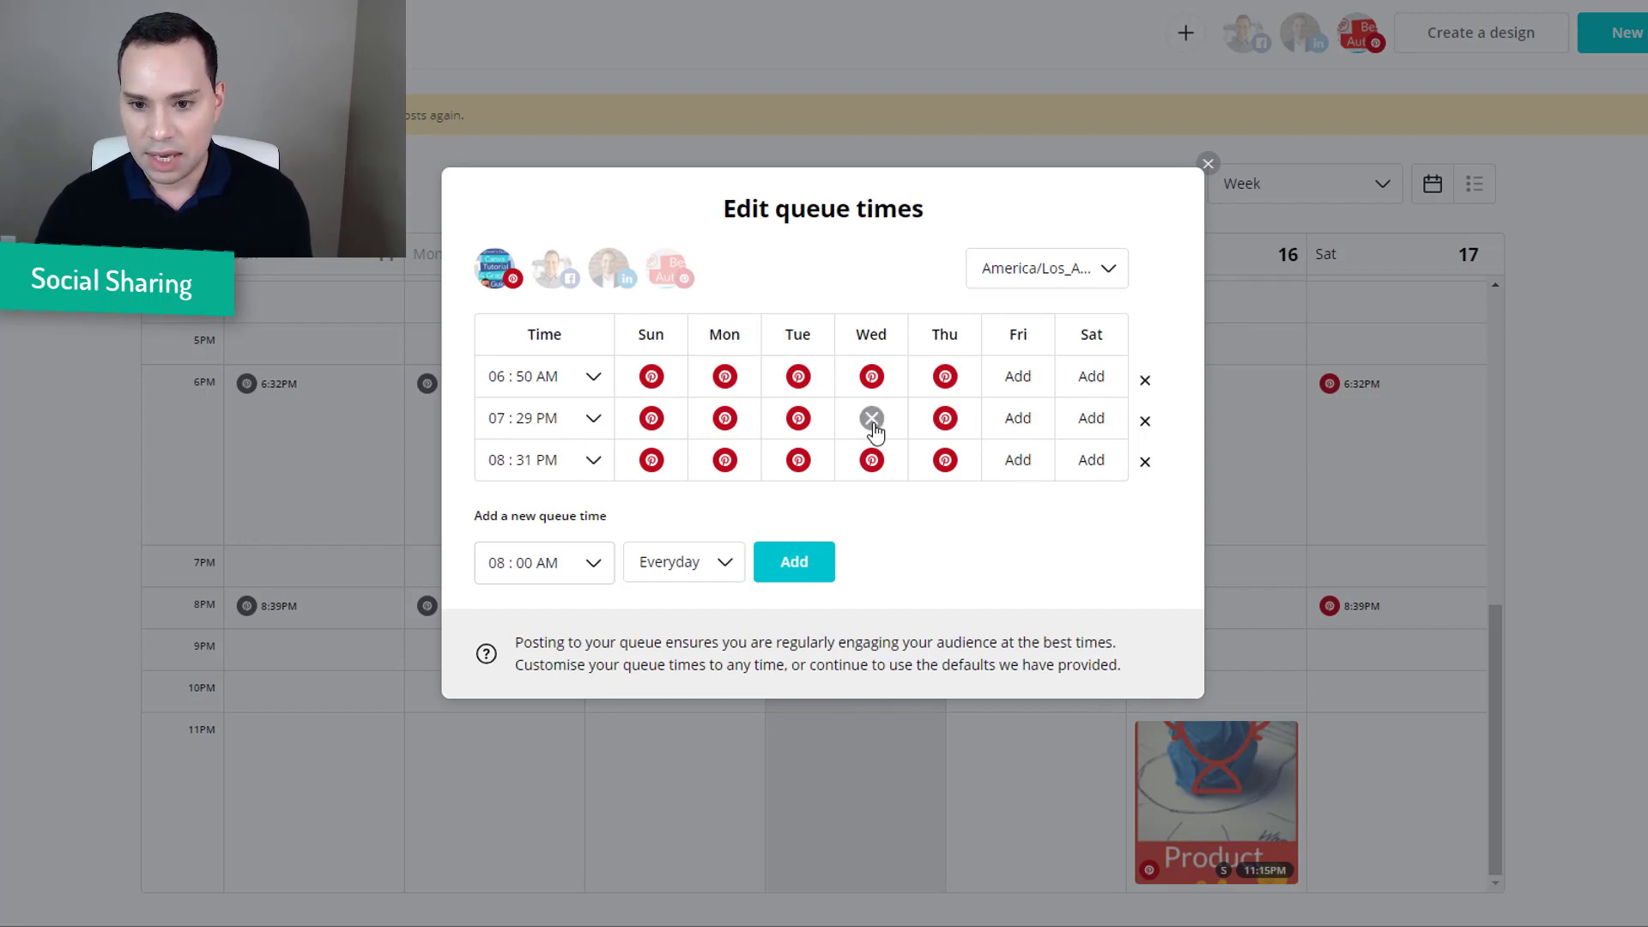
click(872, 418)
click(799, 418)
click(725, 418)
click(653, 419)
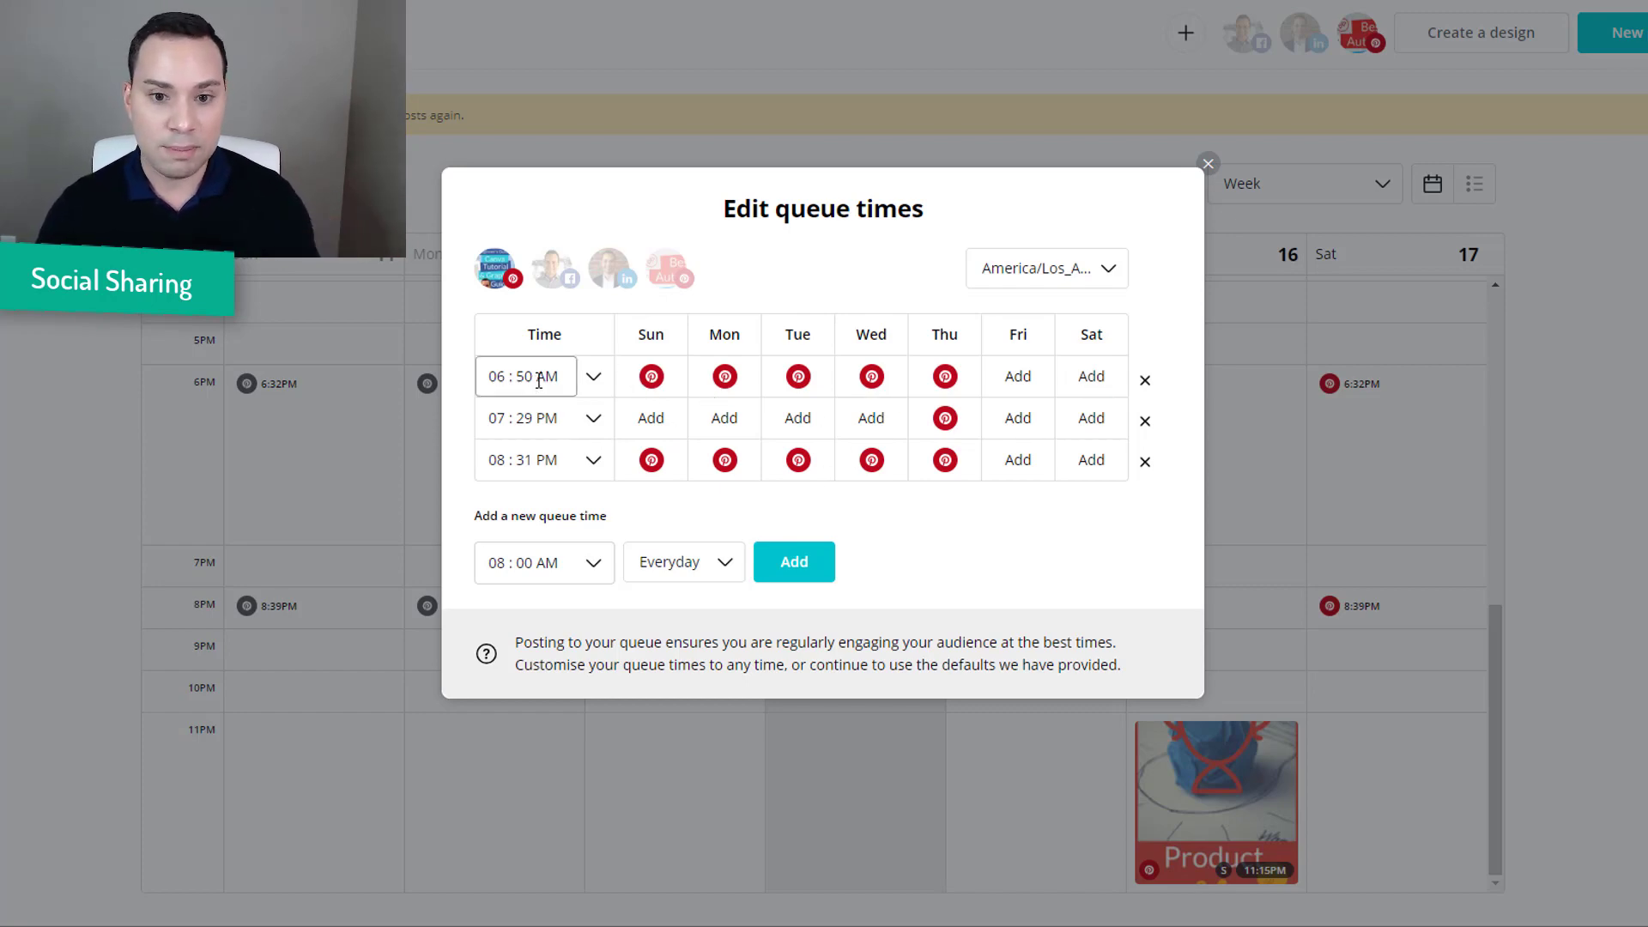
Step: Review queue times for the Facebook, LinkedIn and second Pinterest accounts, then close the editor
click(551, 280)
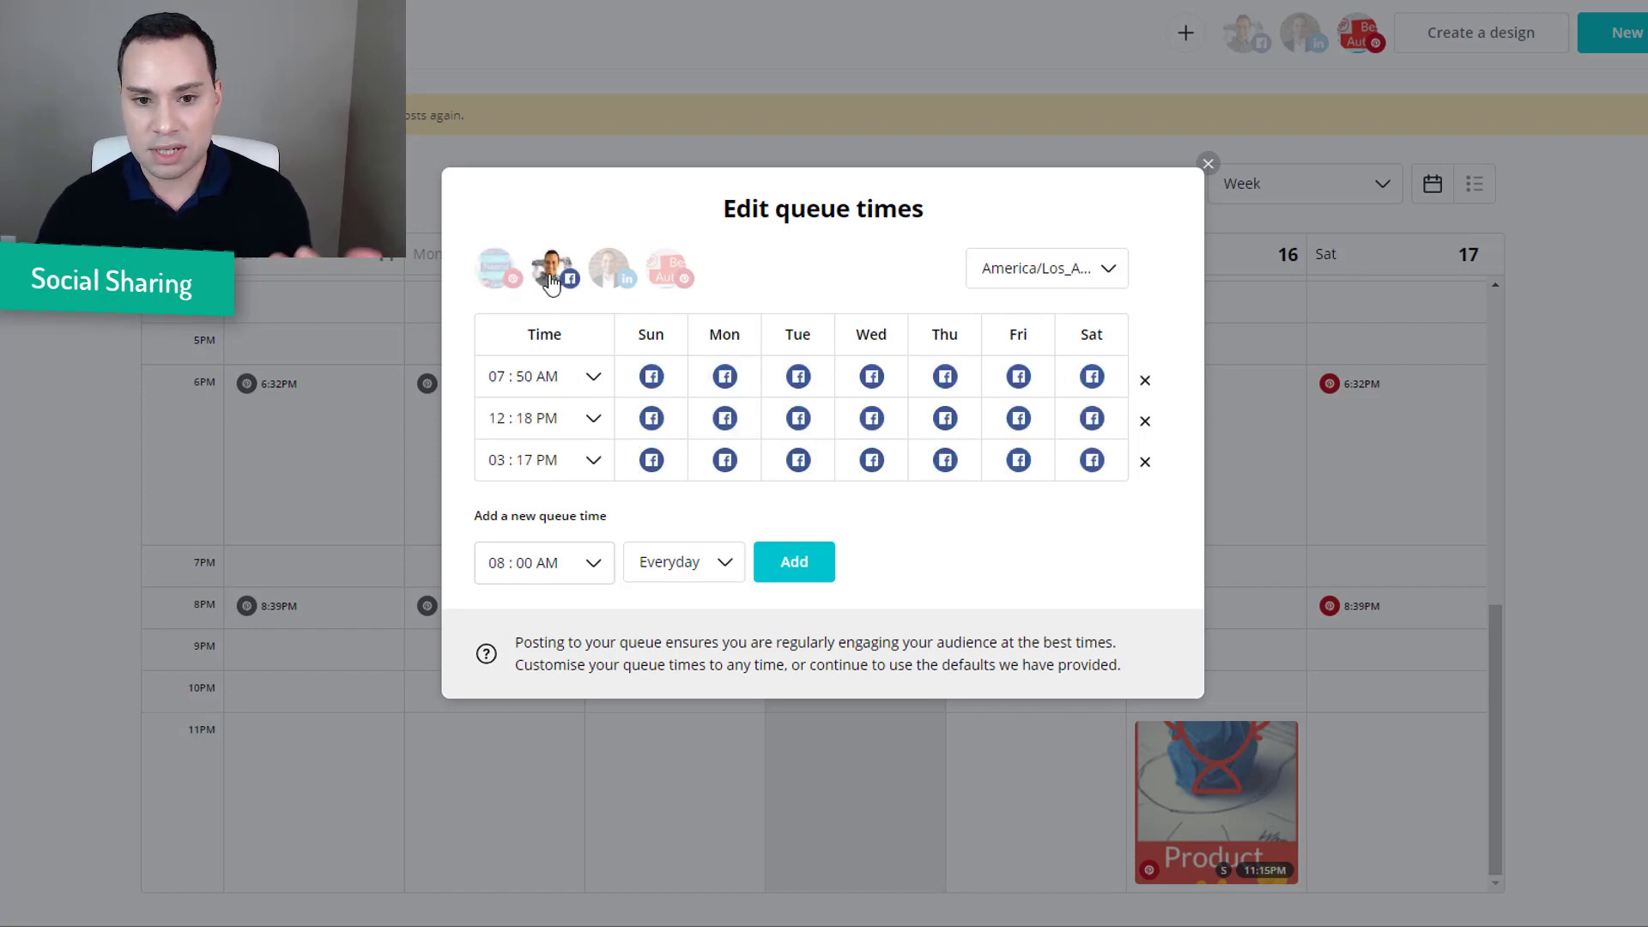
click(610, 278)
click(675, 276)
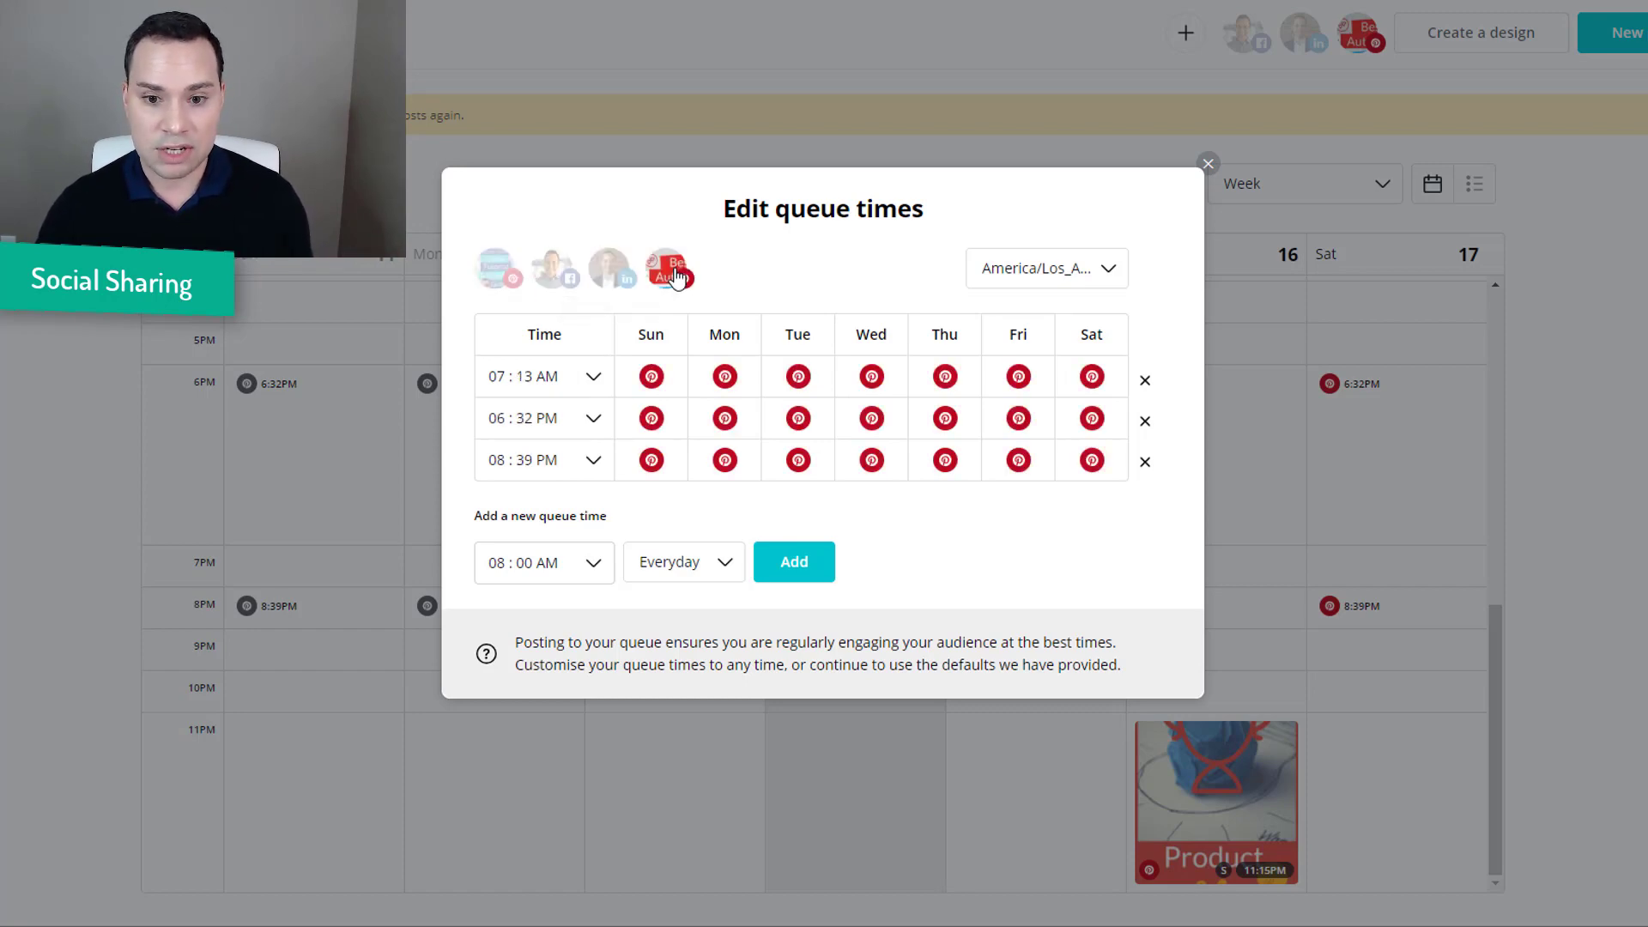
click(502, 279)
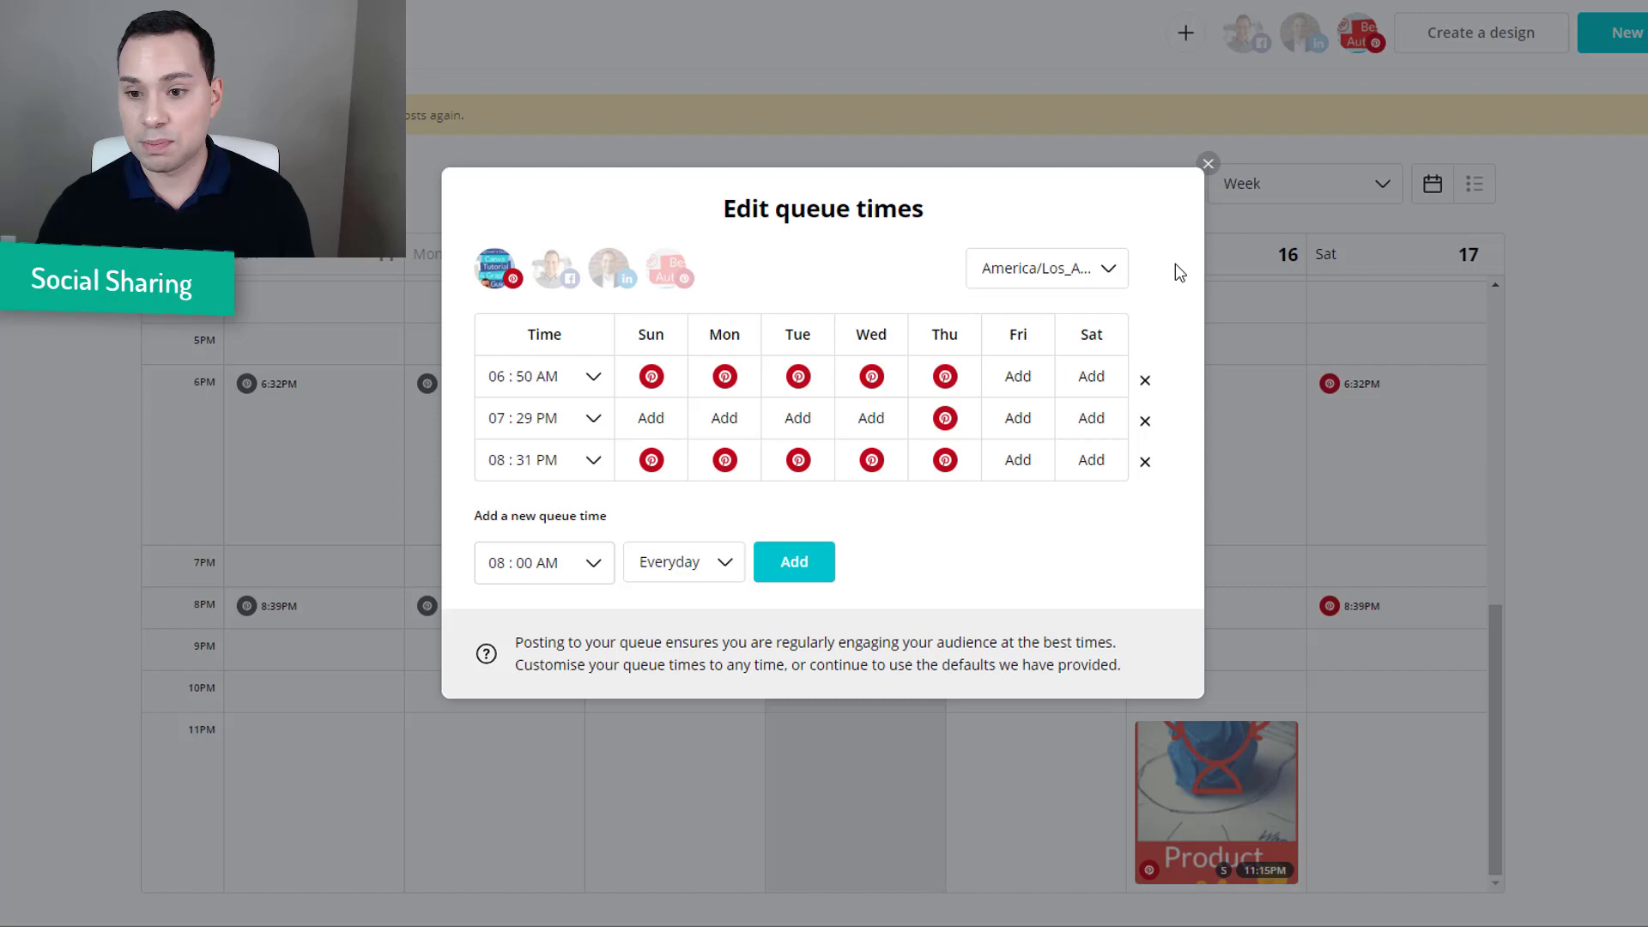
click(1208, 164)
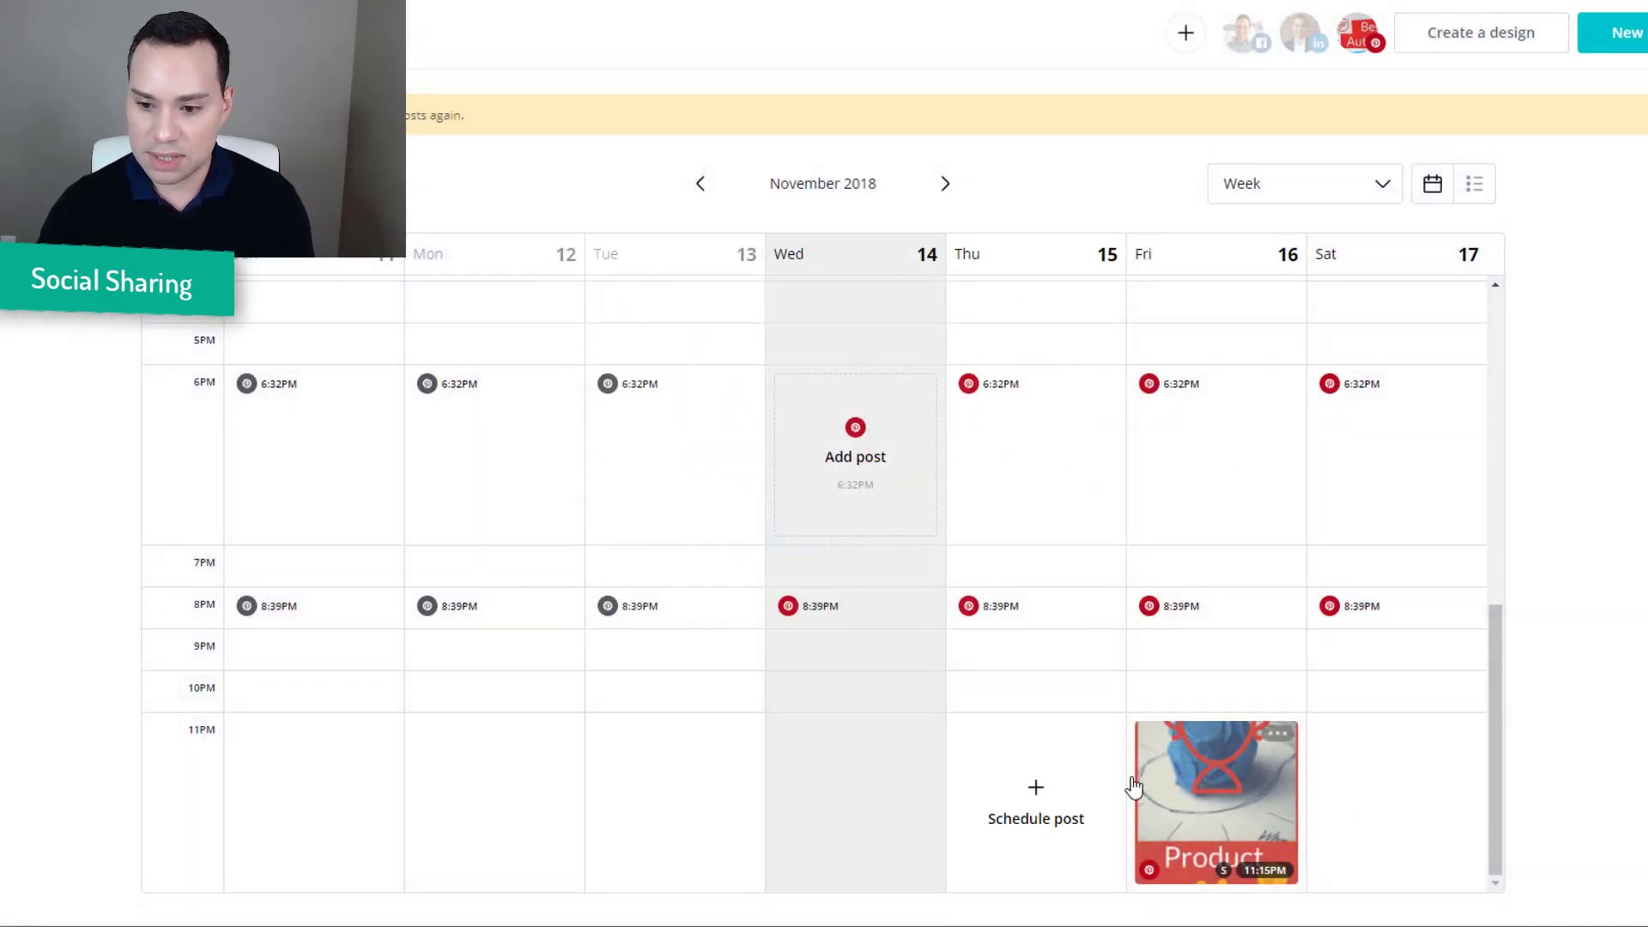
Step: Delete the Friday 11:15PM Product pin from the week planner
click(1279, 736)
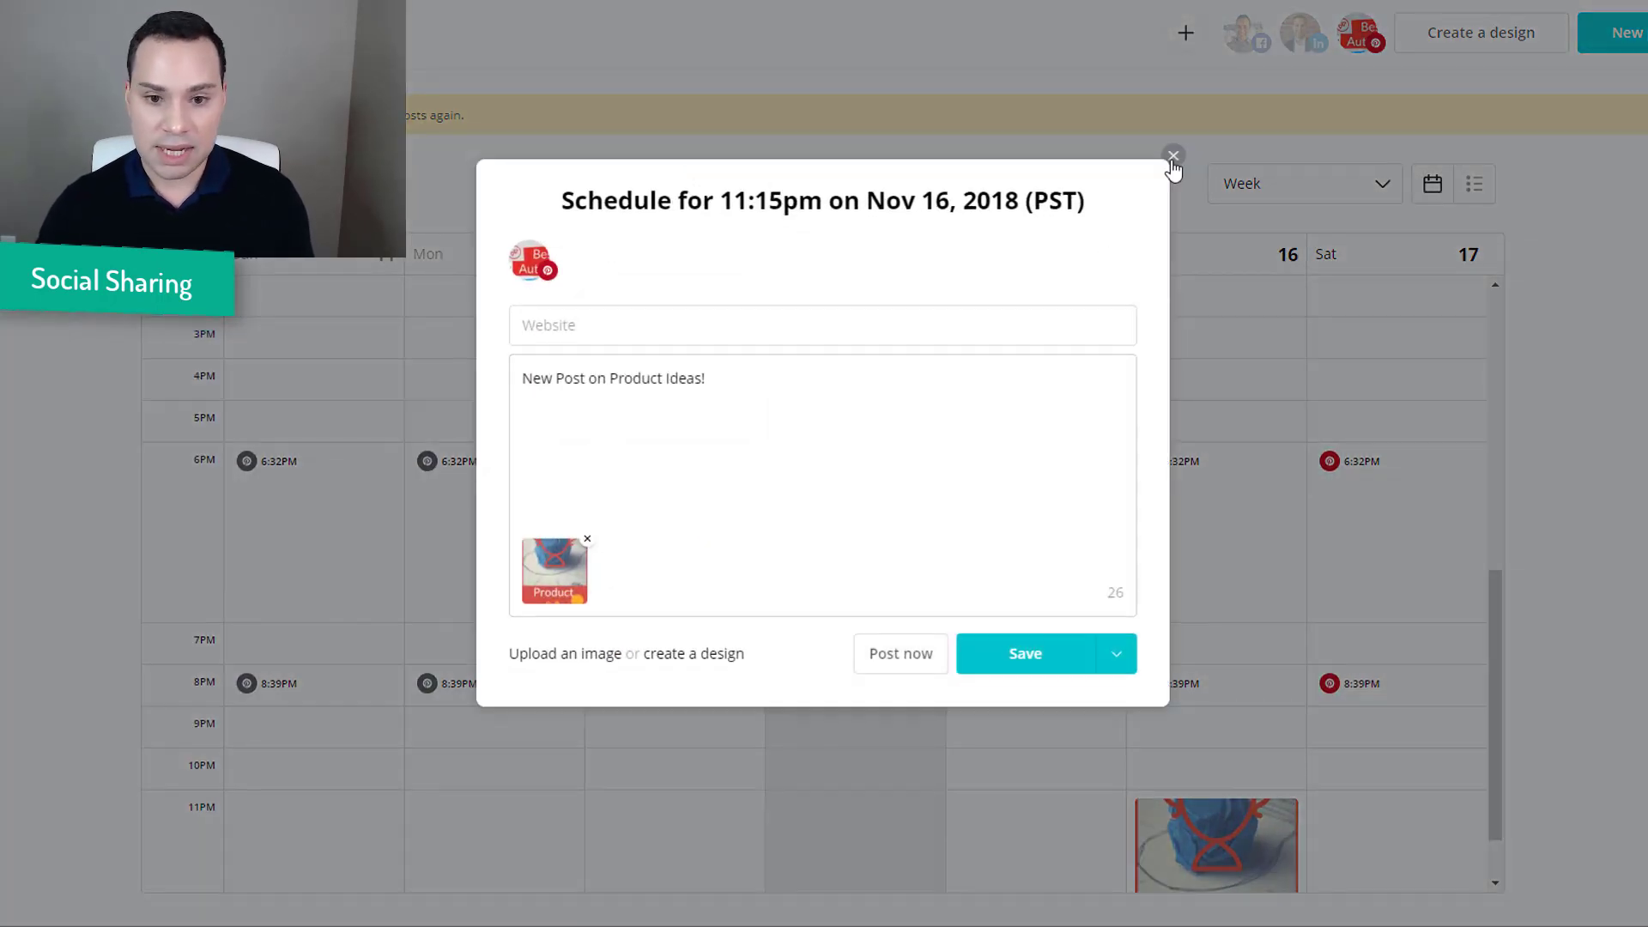
click(1172, 157)
scroll(1288, 751, down, 1)
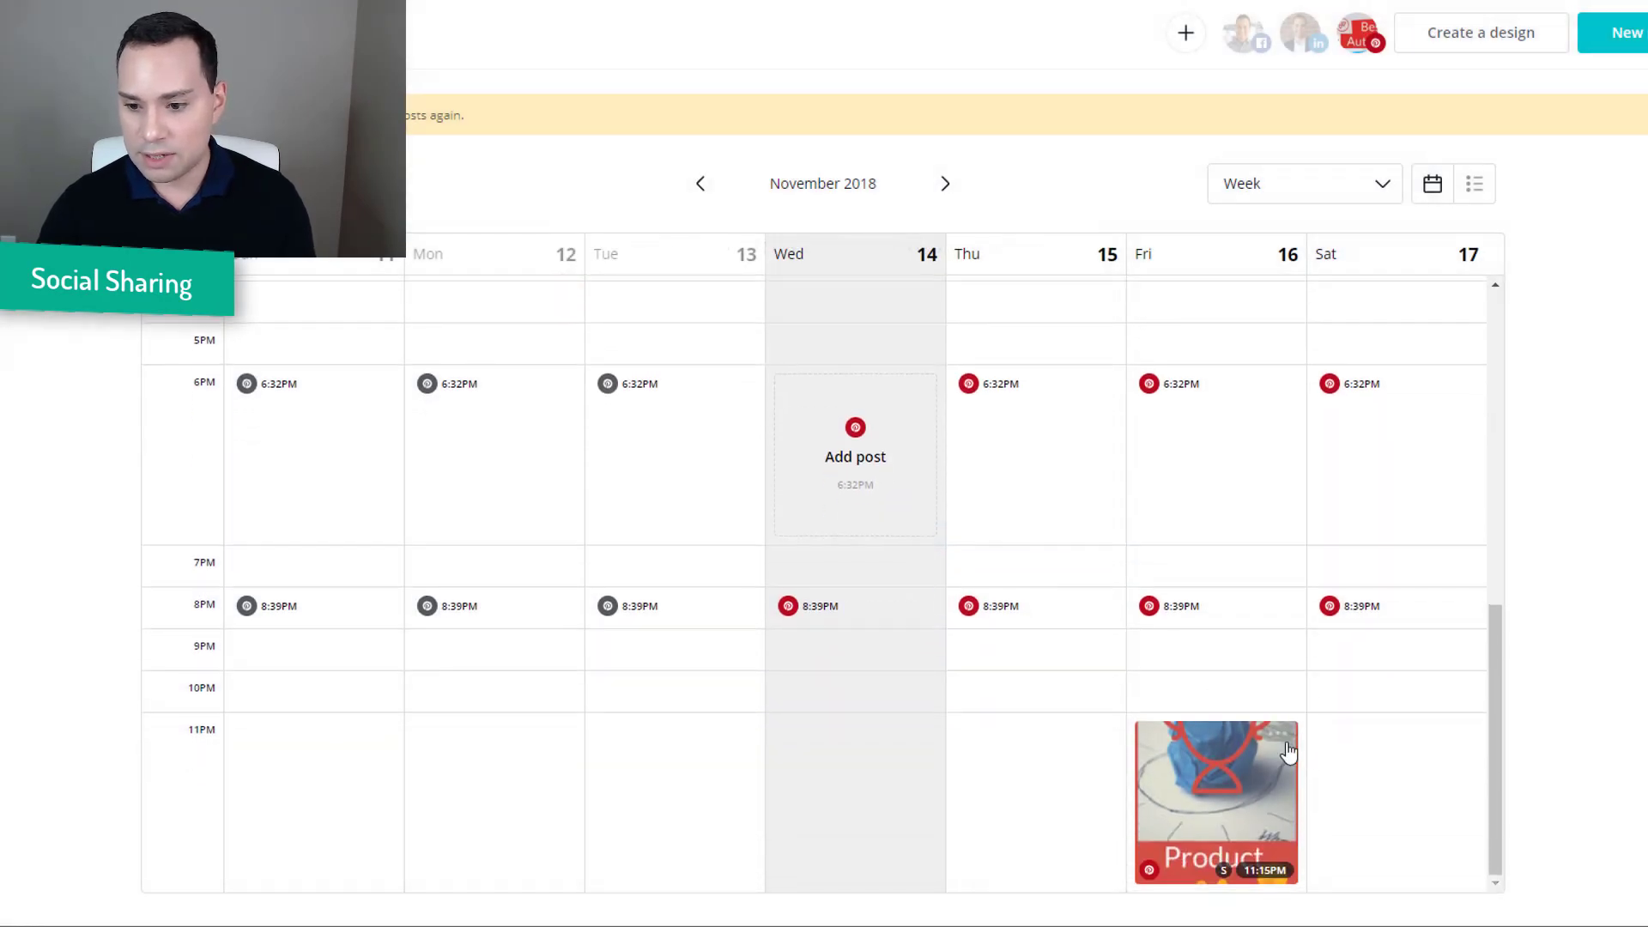
click(1278, 736)
click(1308, 687)
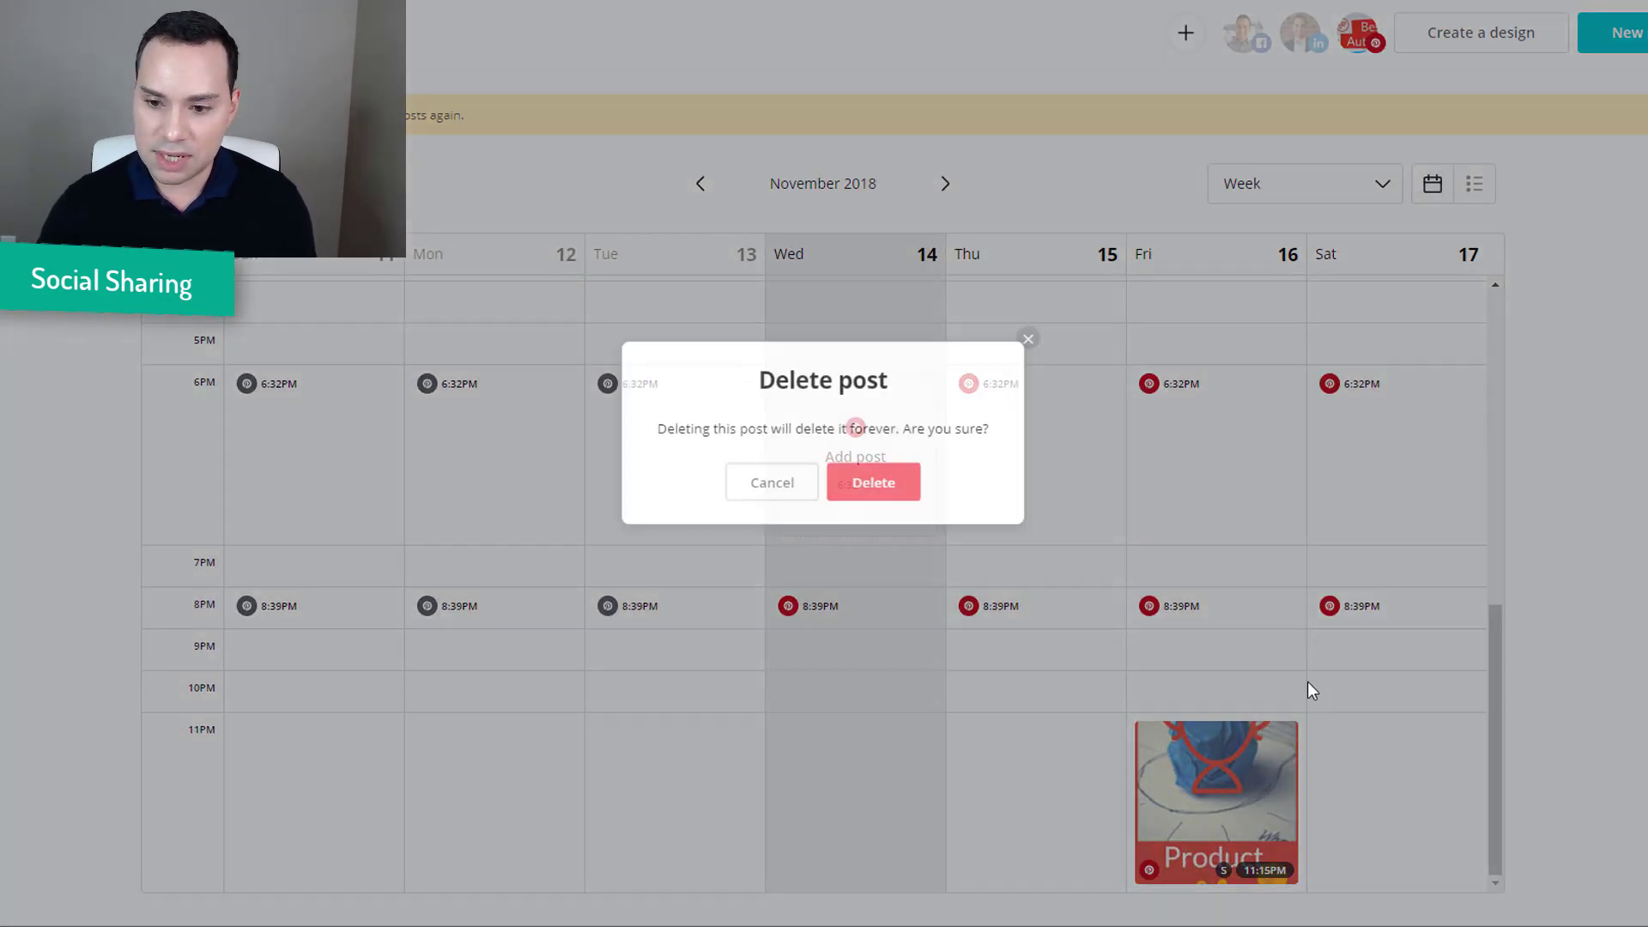
click(878, 486)
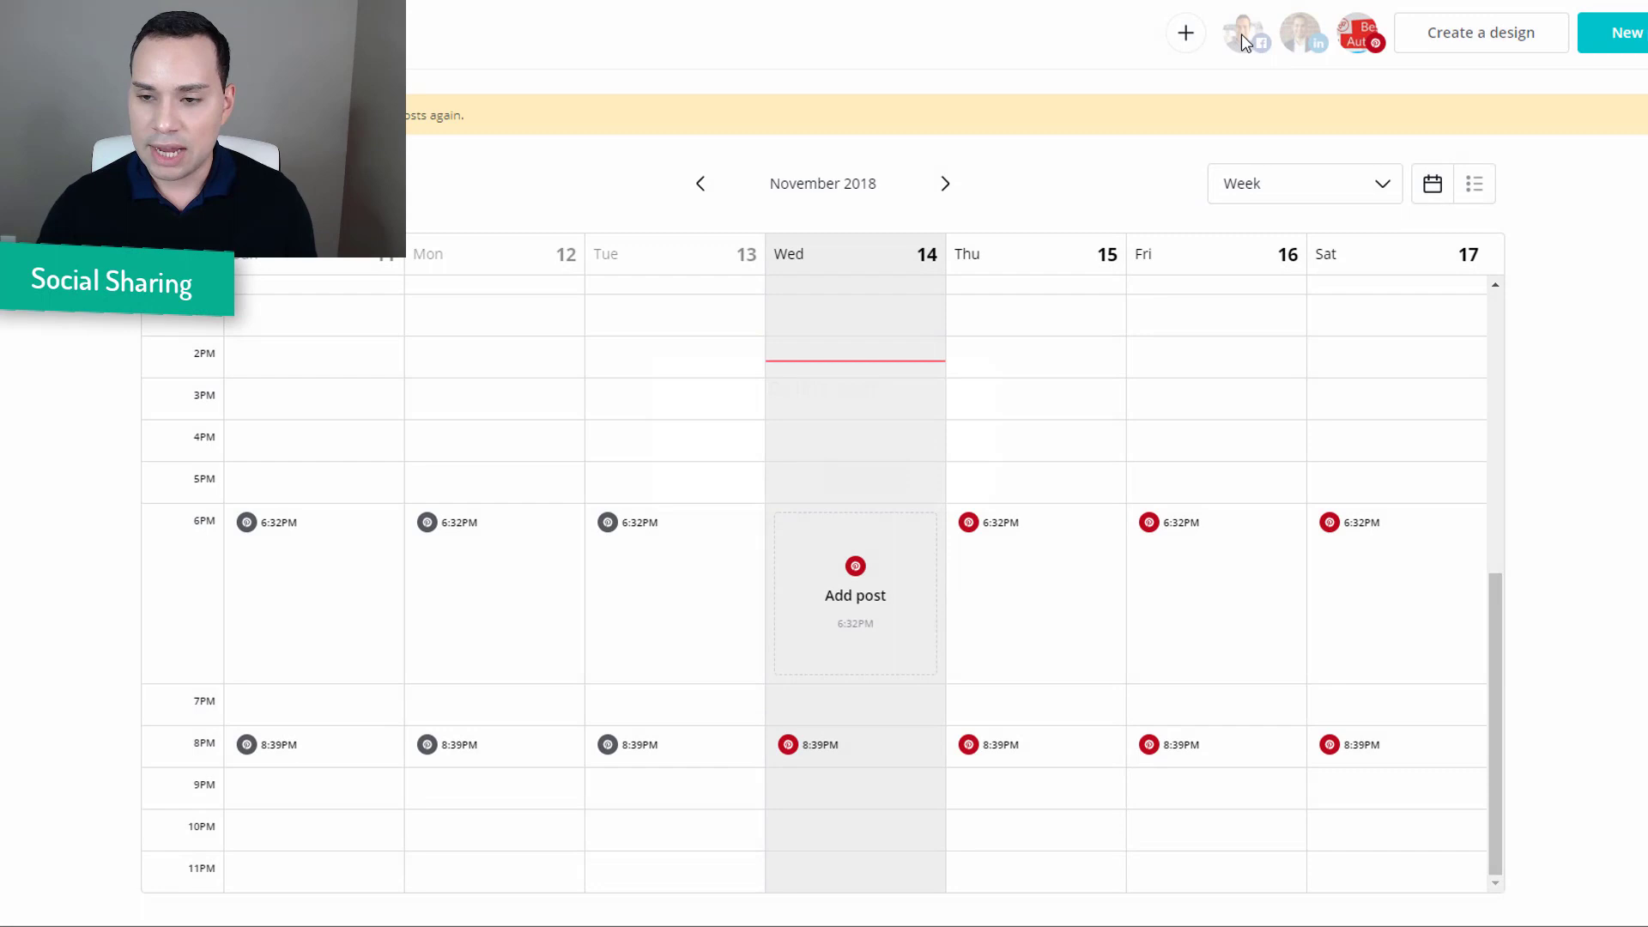
Step: Switch between the Facebook, LinkedIn and Pinterest calendars, ending on Facebook's daily queue slots
click(1246, 43)
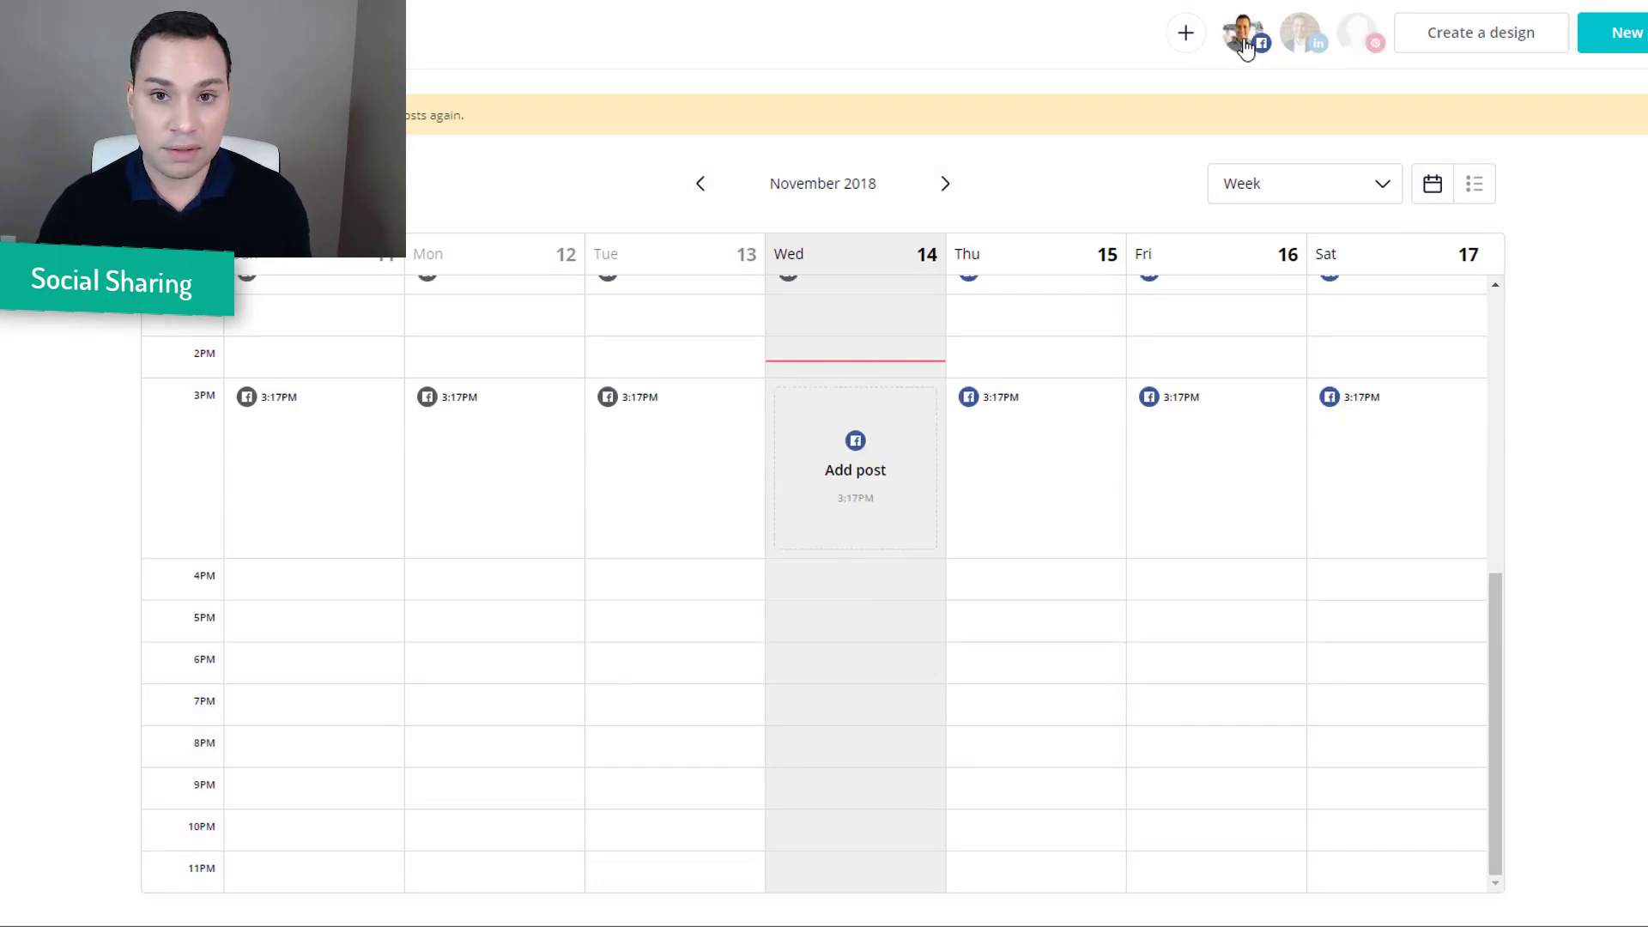
click(1301, 47)
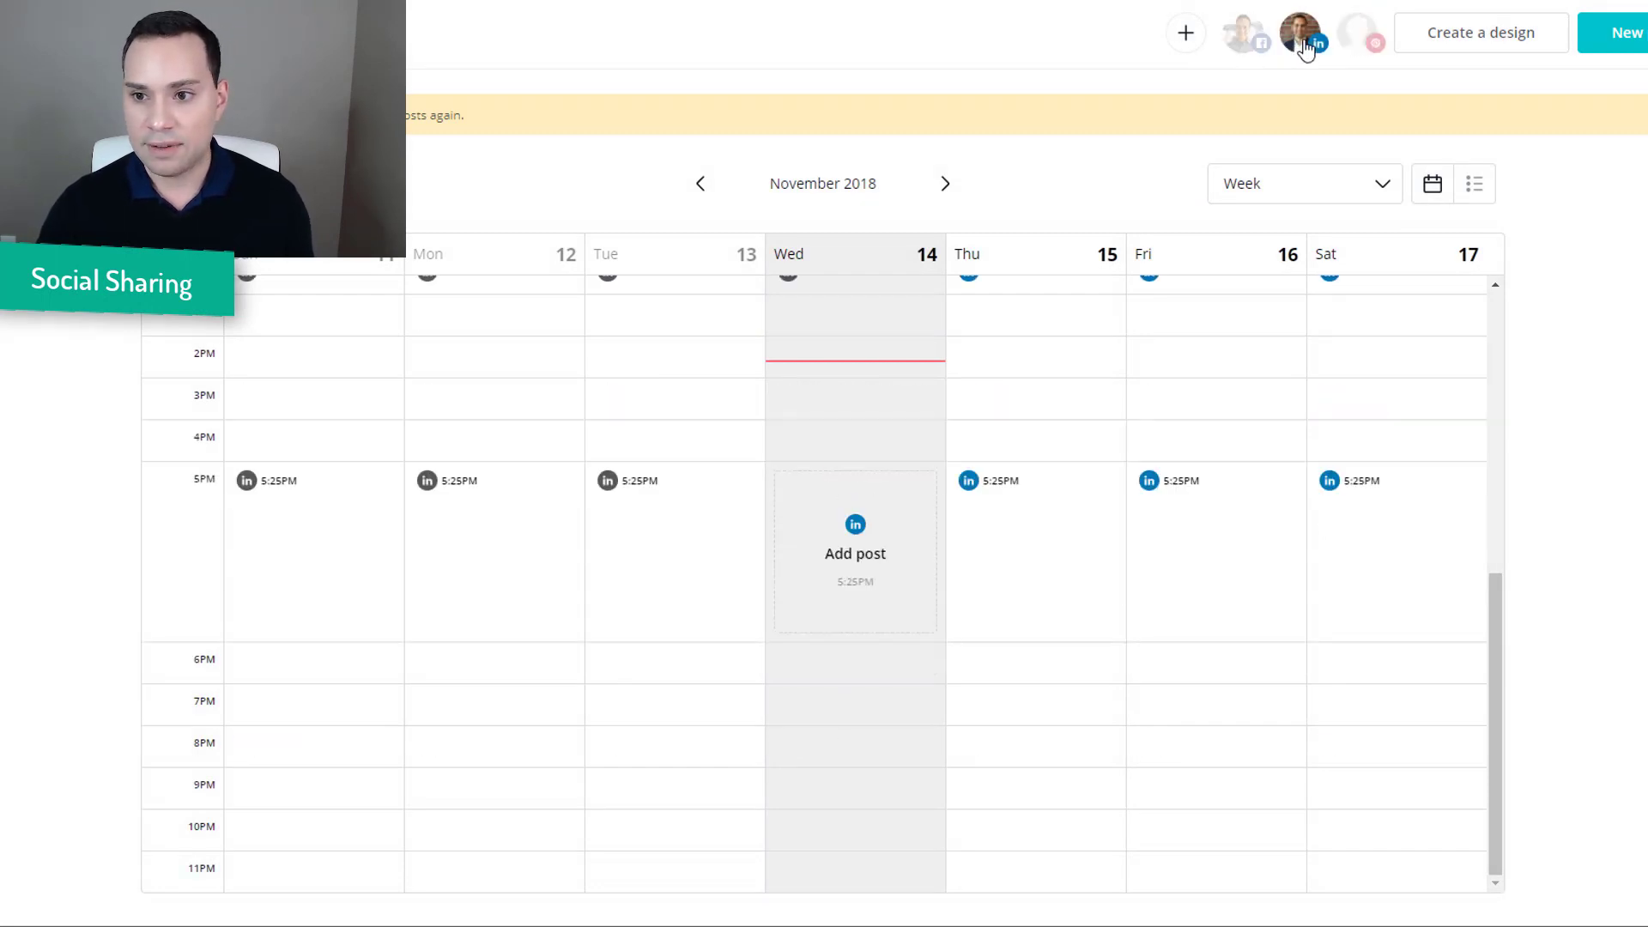
click(1351, 43)
click(1245, 38)
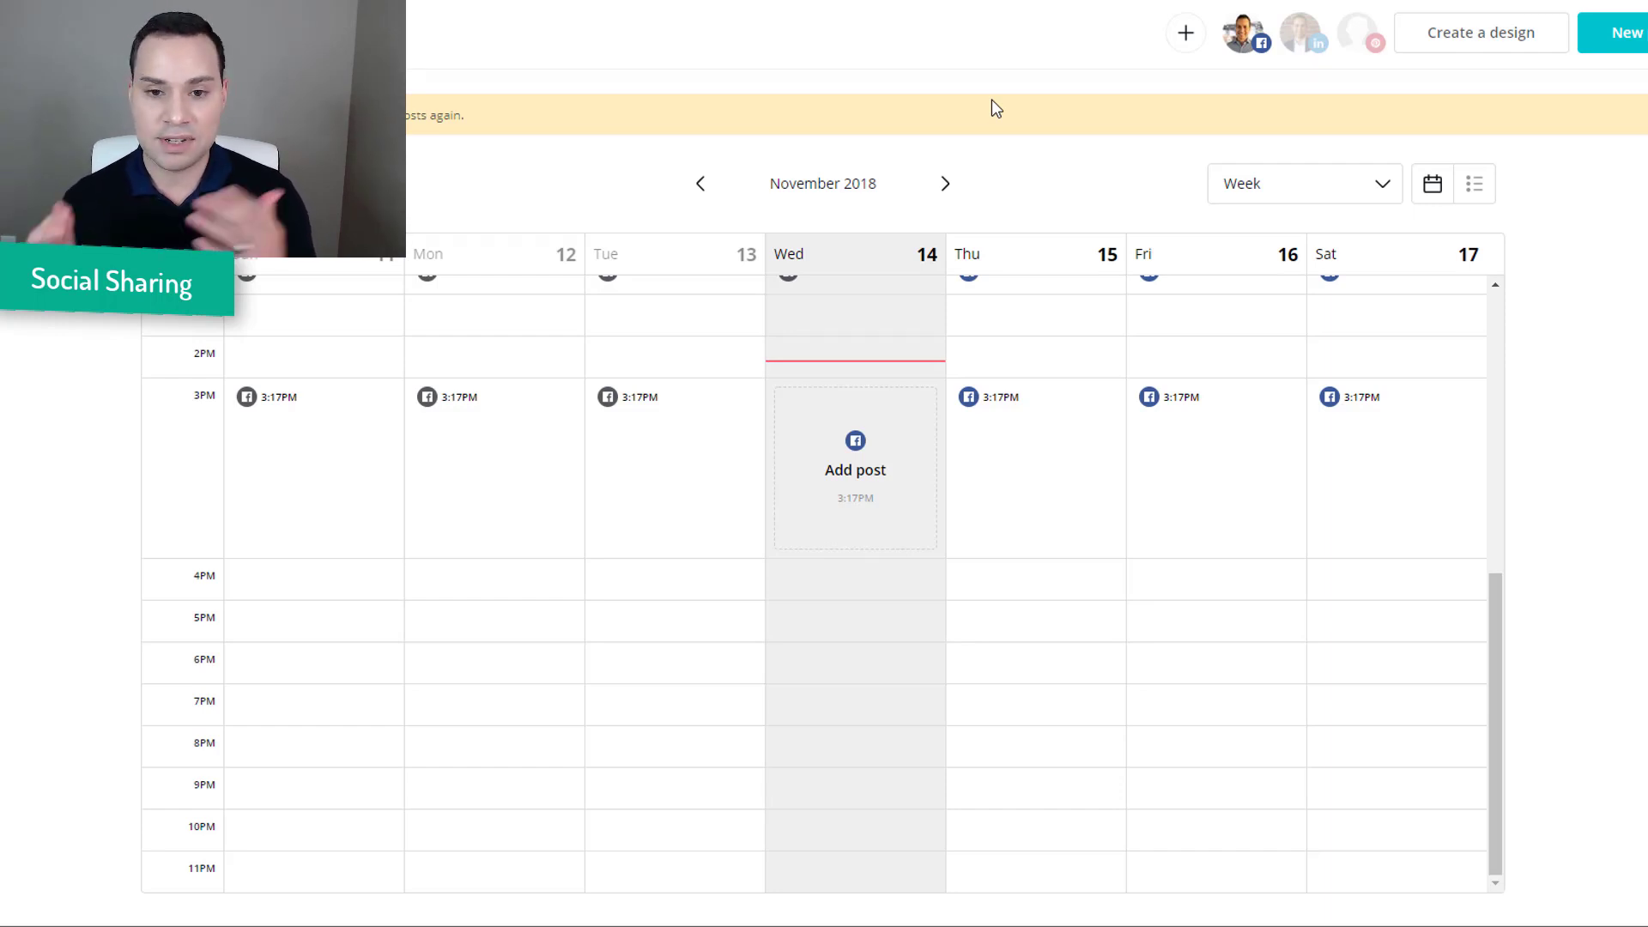
scroll(1119, 536, up, 6)
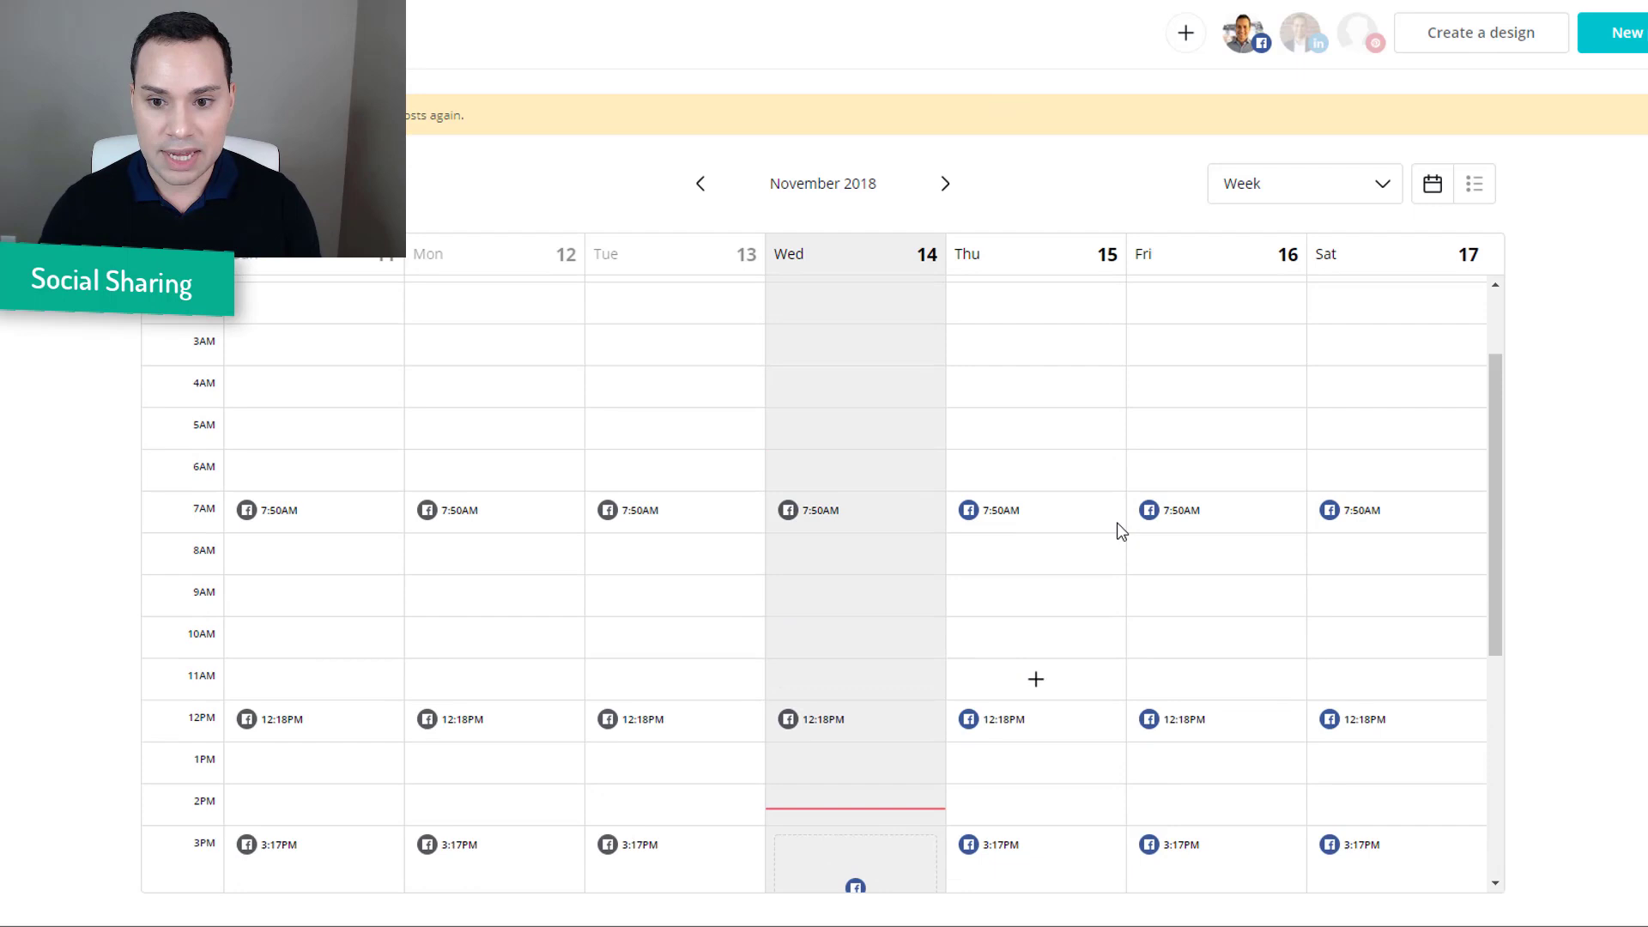
scroll(1219, 524, down, 6)
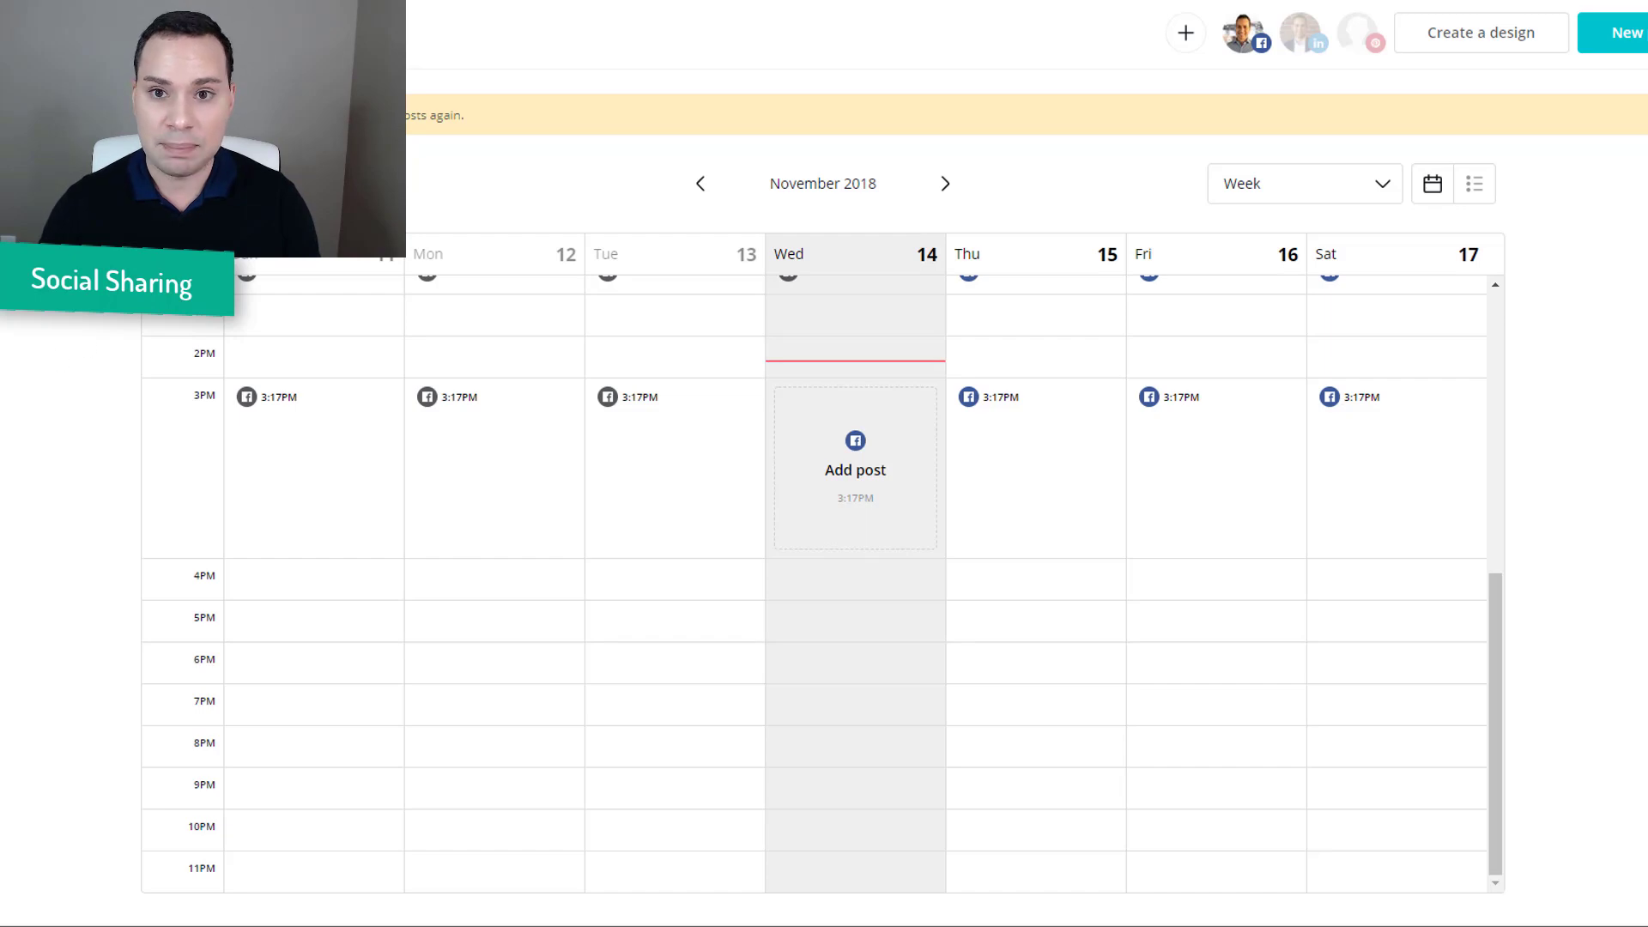
click(987, 24)
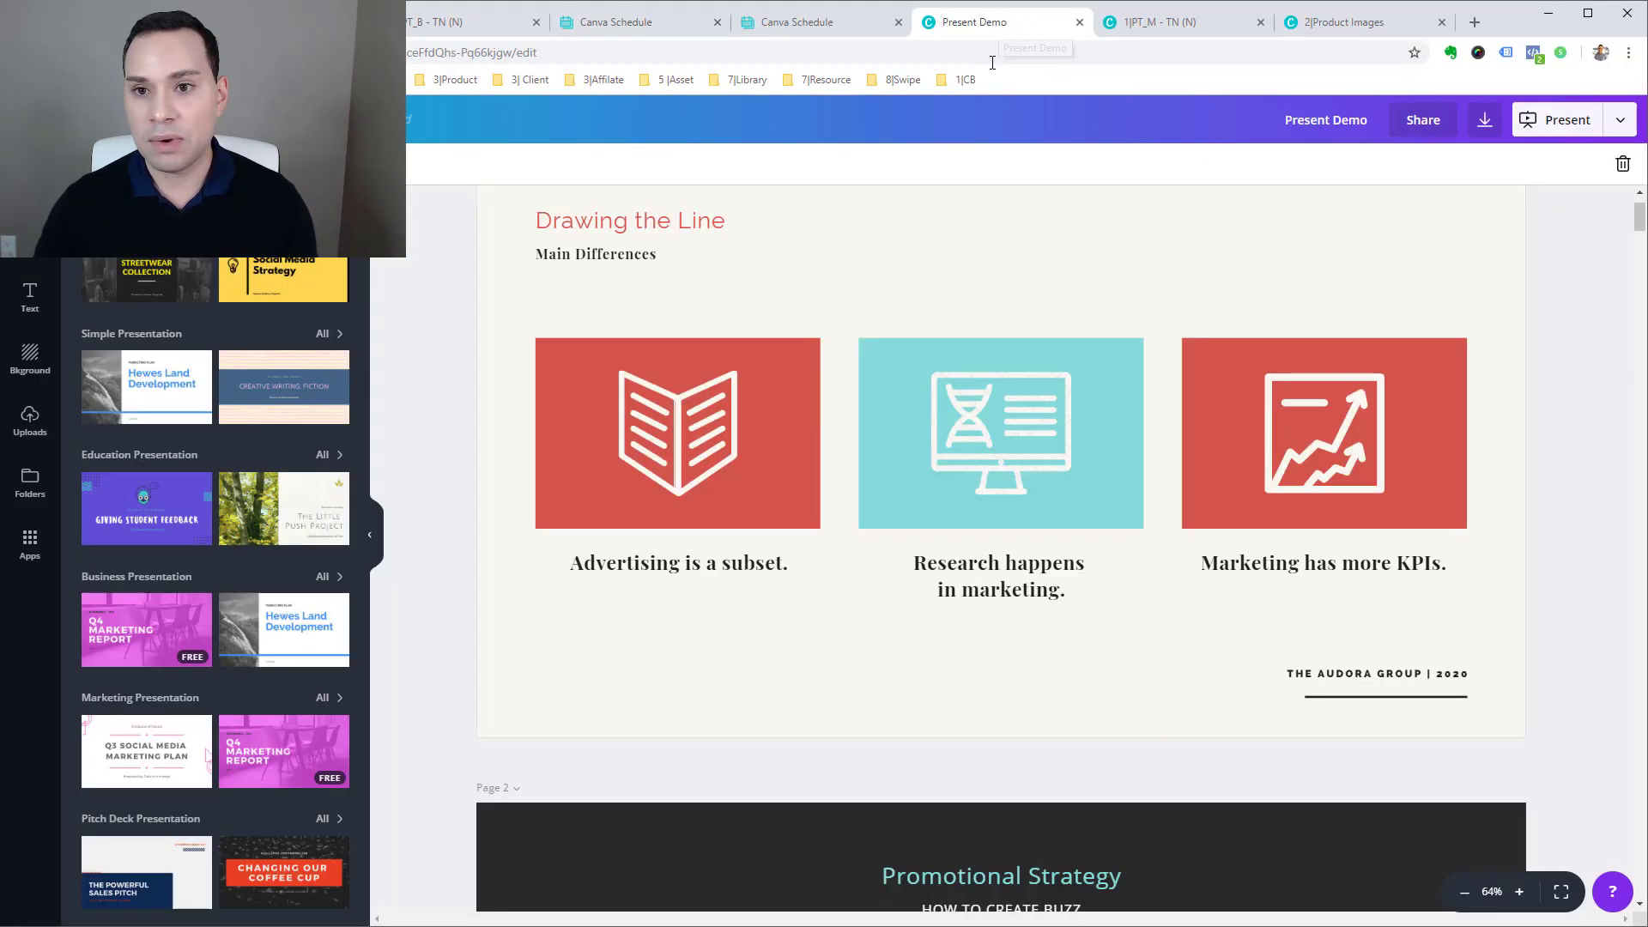
scroll(431, 395, up, 2)
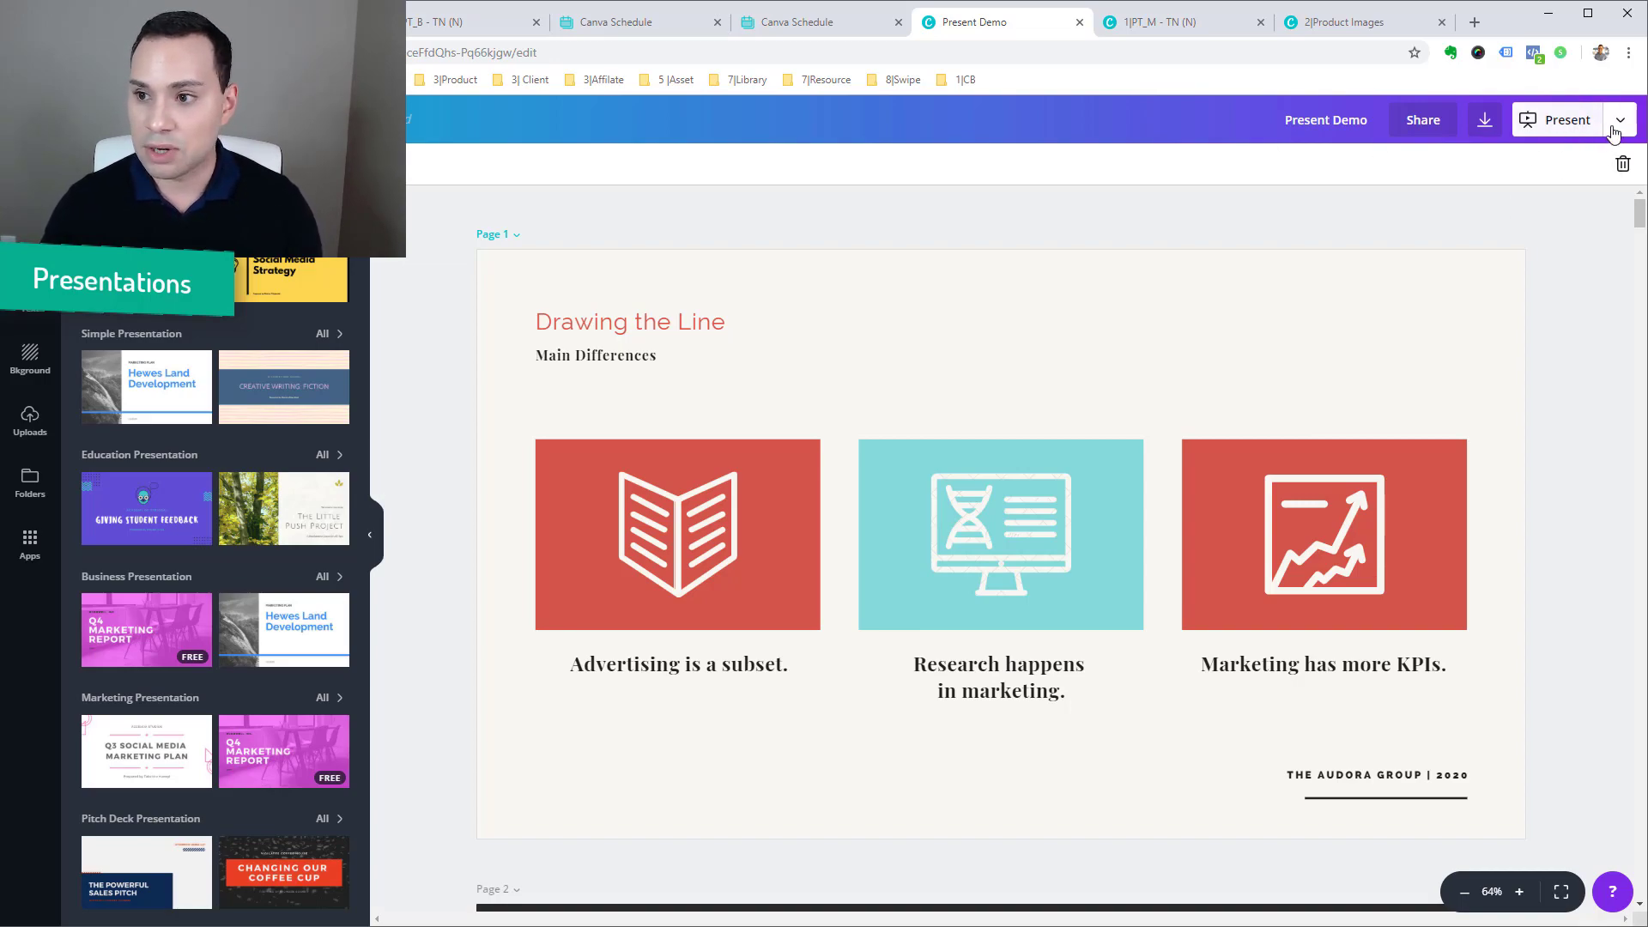
scroll(435, 397, down, 20)
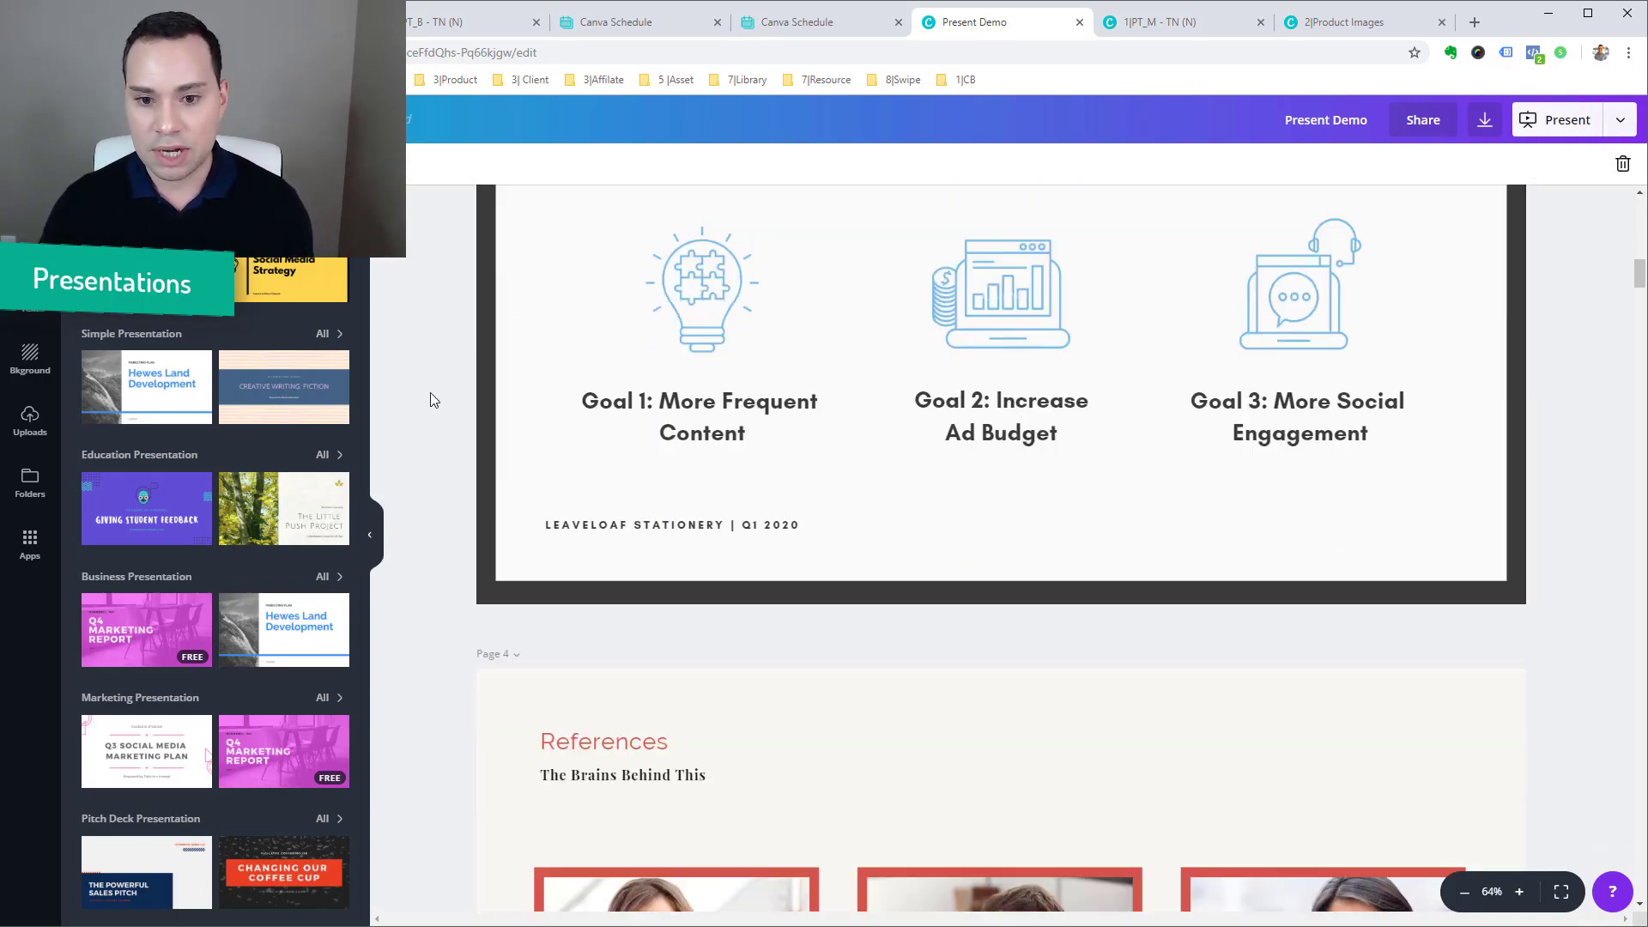
scroll(436, 396, down, 20)
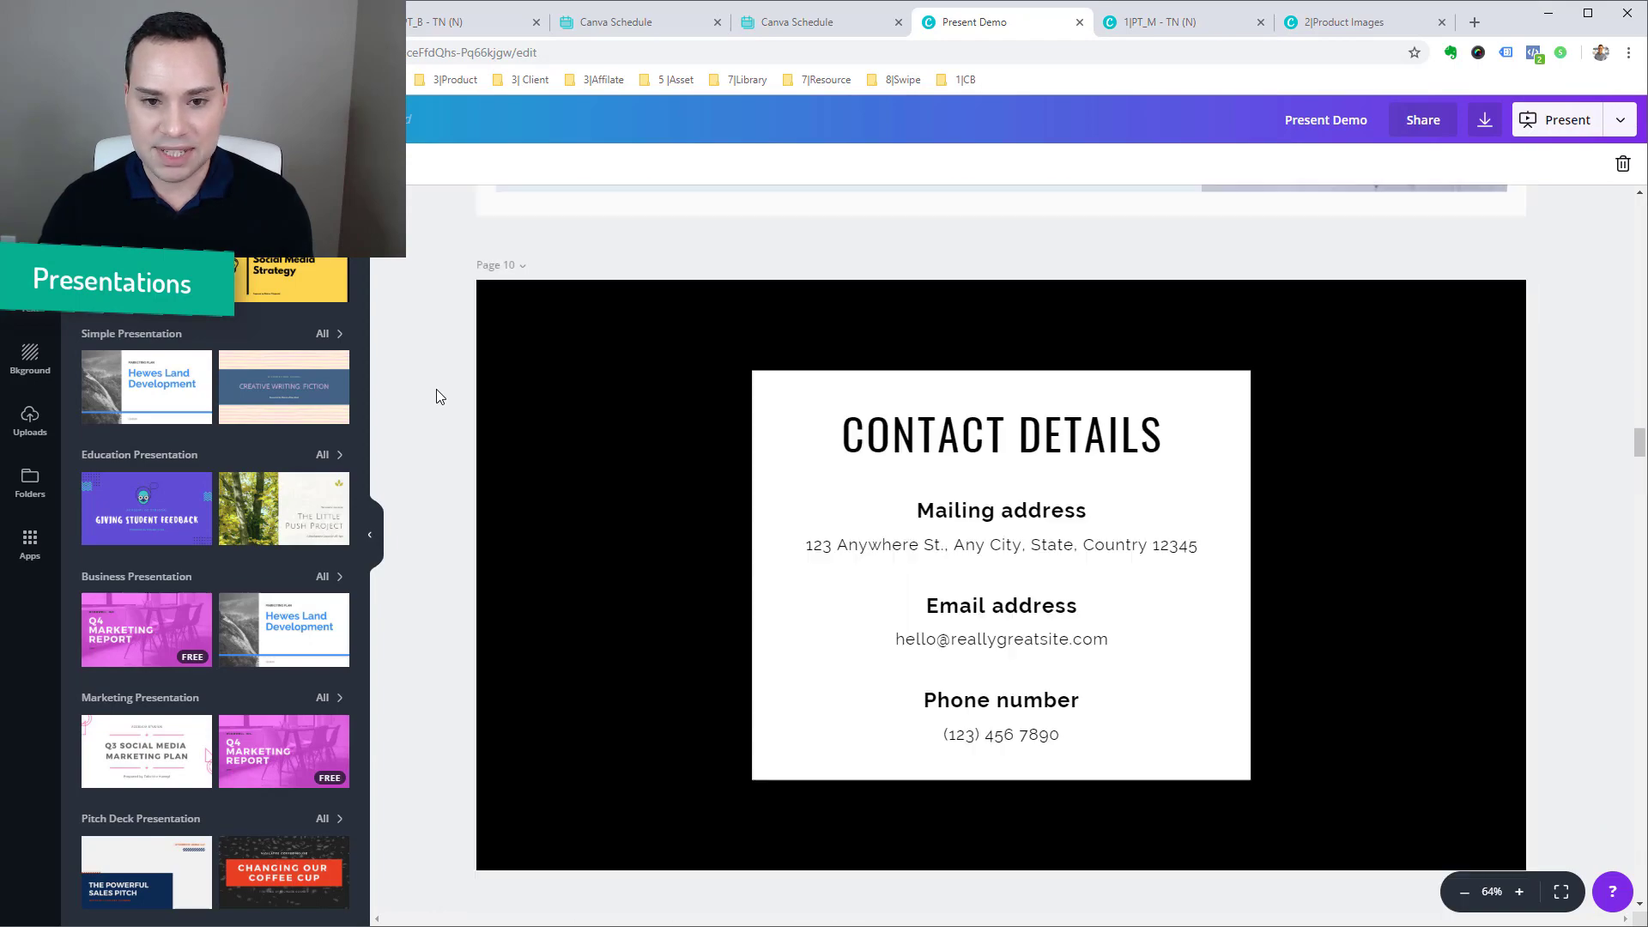
scroll(442, 394, up, 20)
scroll(442, 395, up, 10)
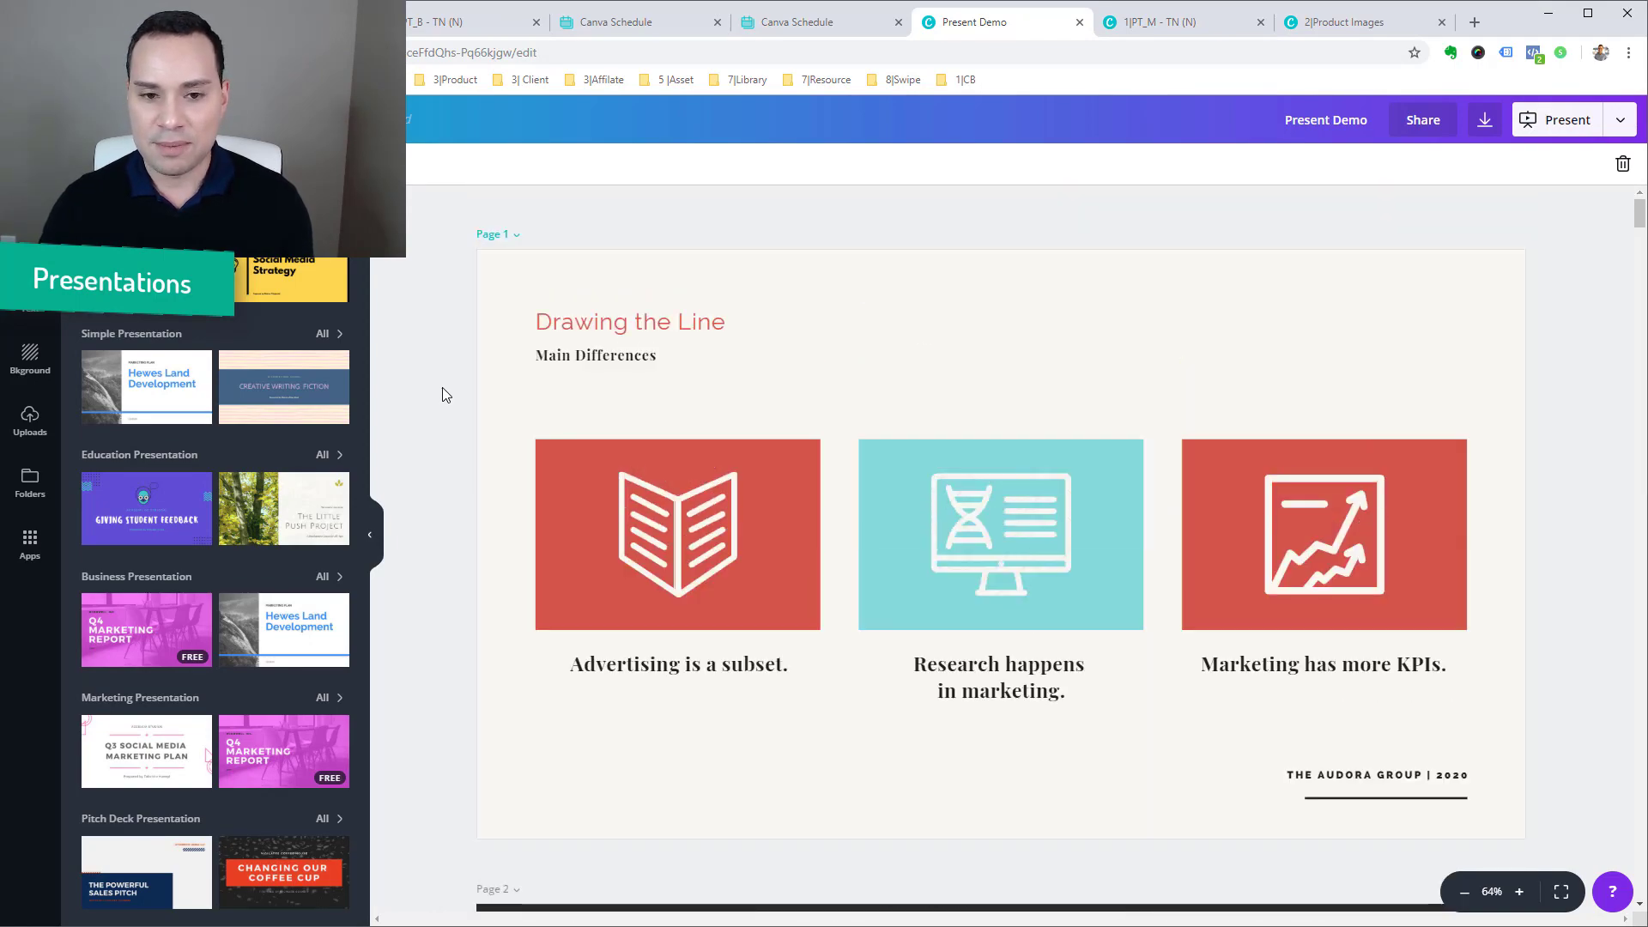
Step: Compare the Fade and Slide transitions, settle on Rise, and start the full-screen preview
click(1562, 129)
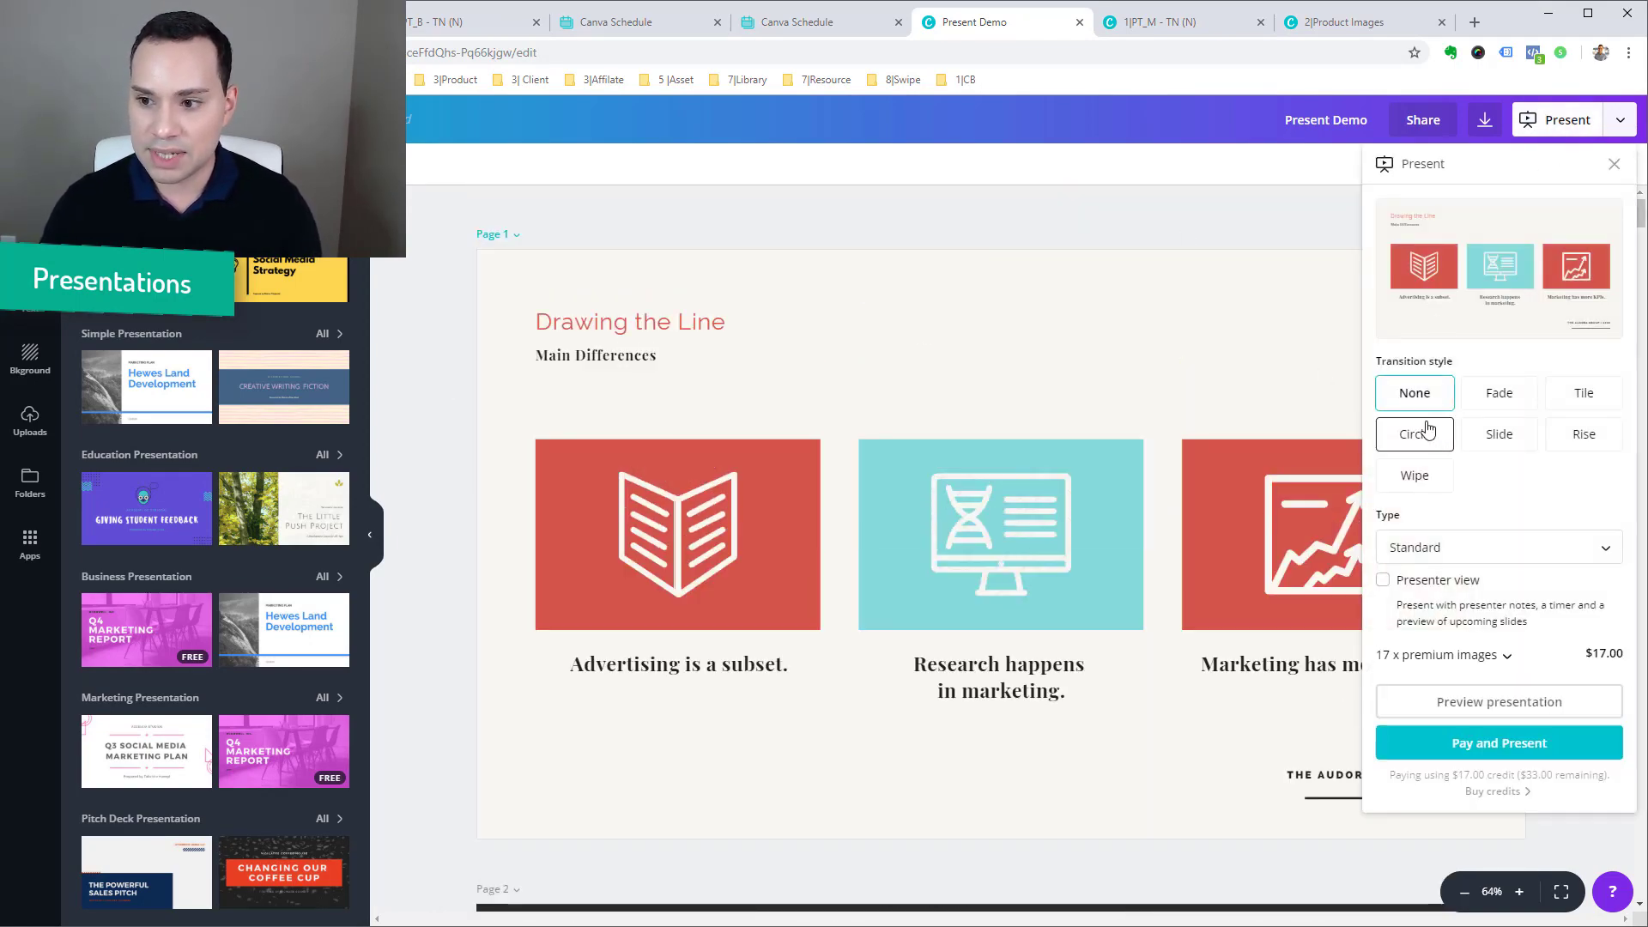
click(1500, 405)
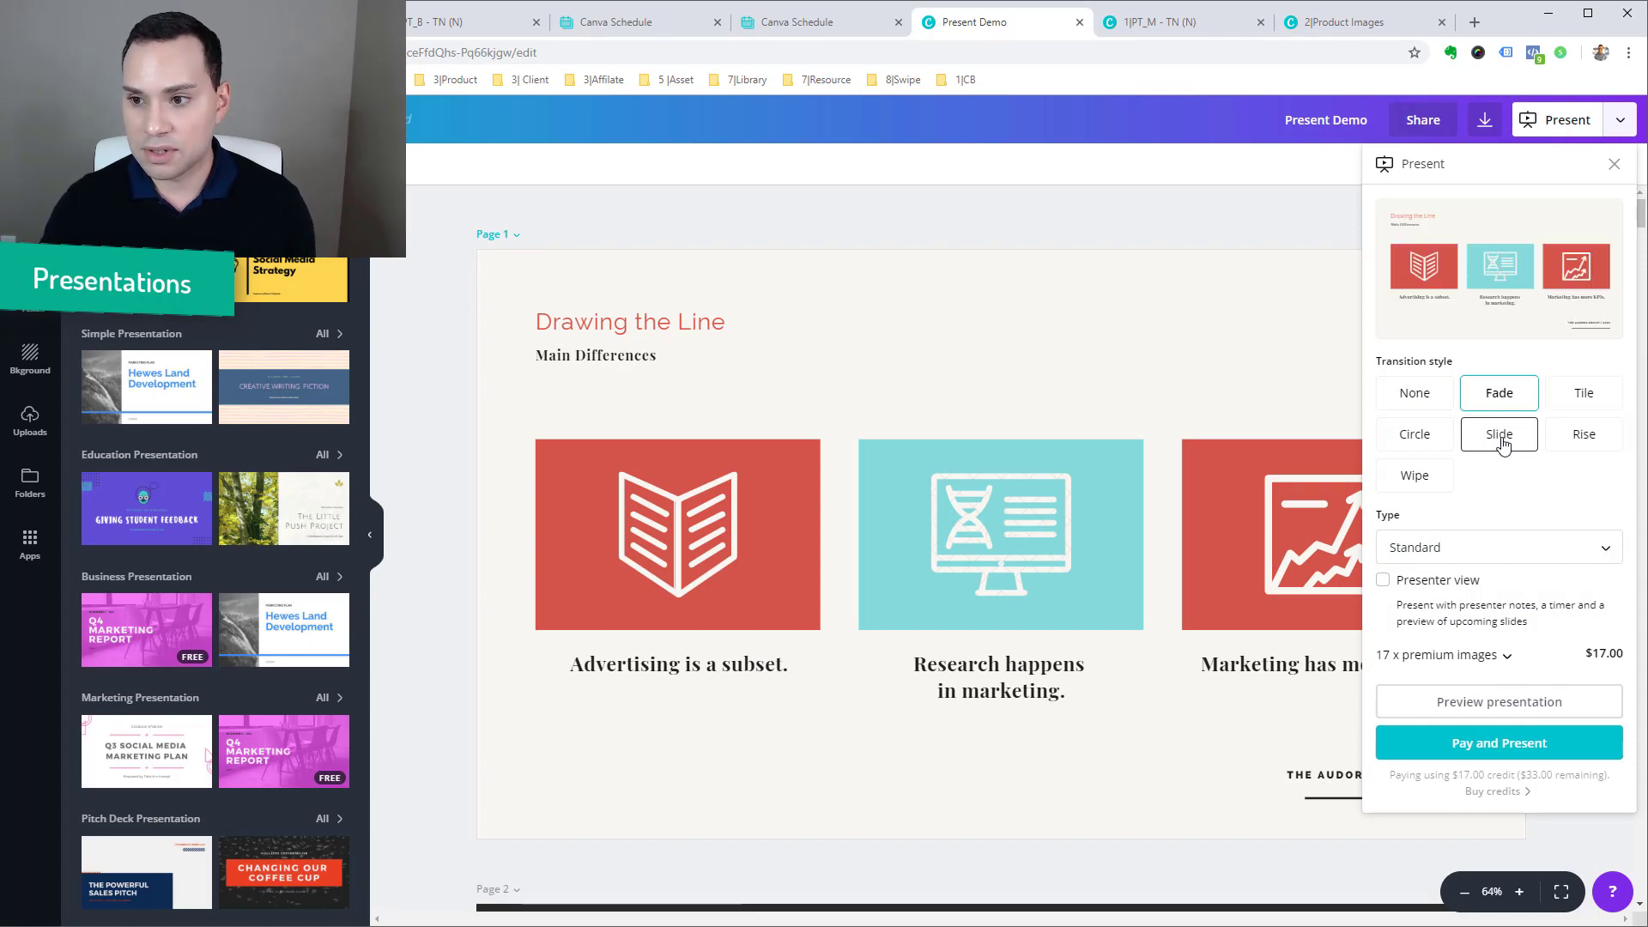
click(1501, 434)
click(1584, 440)
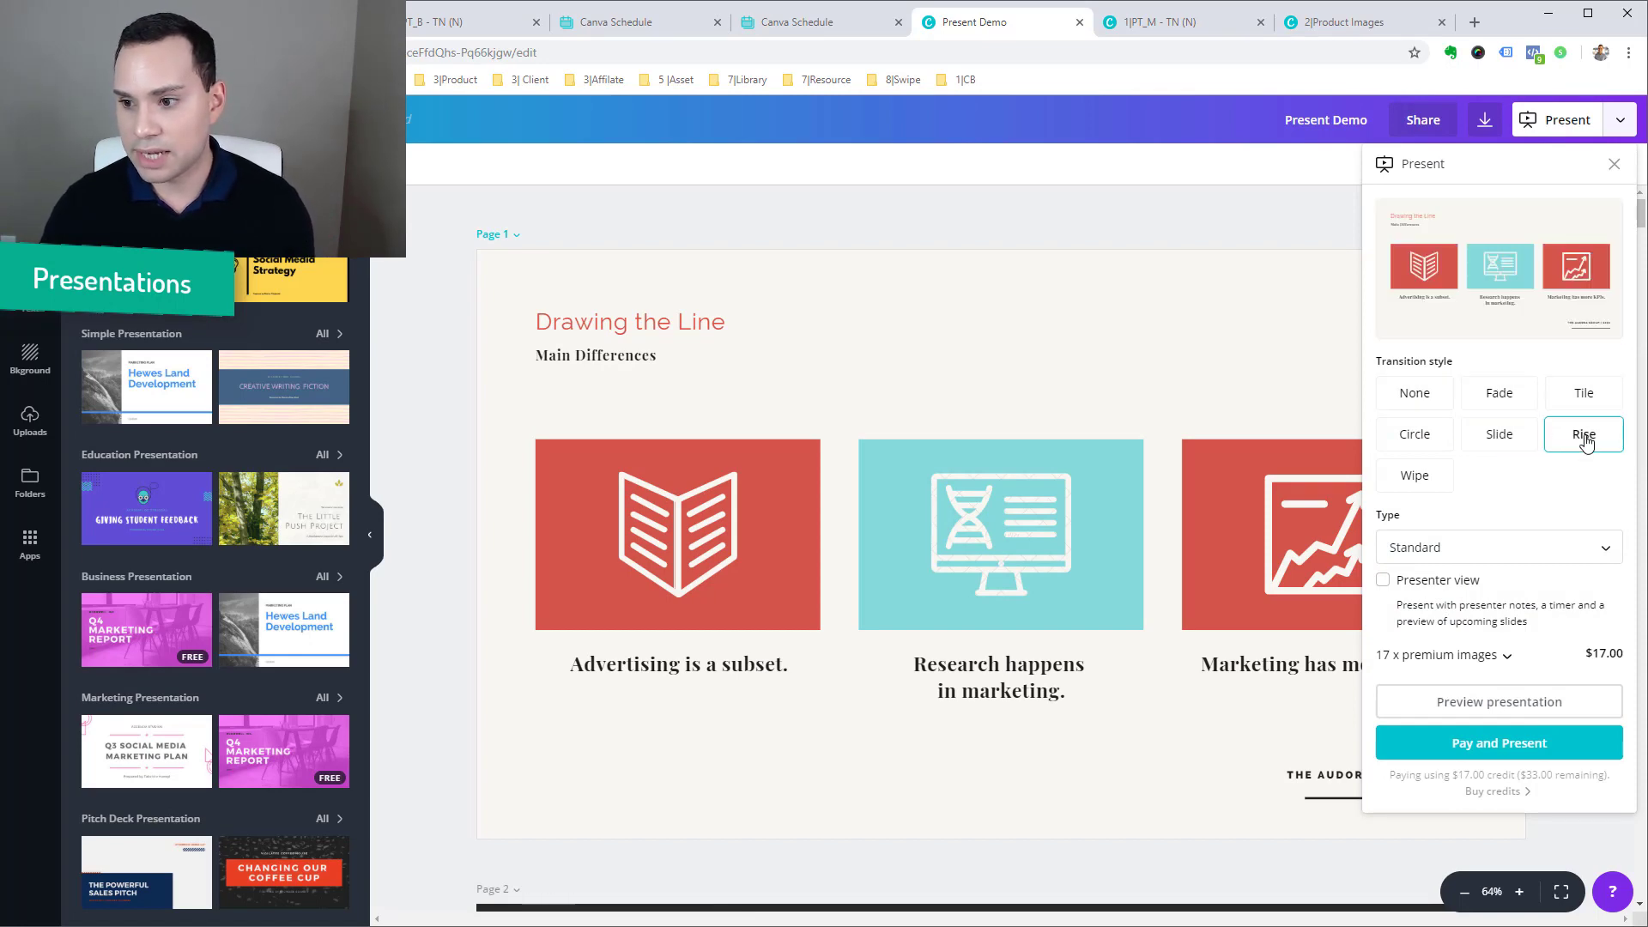
click(1500, 701)
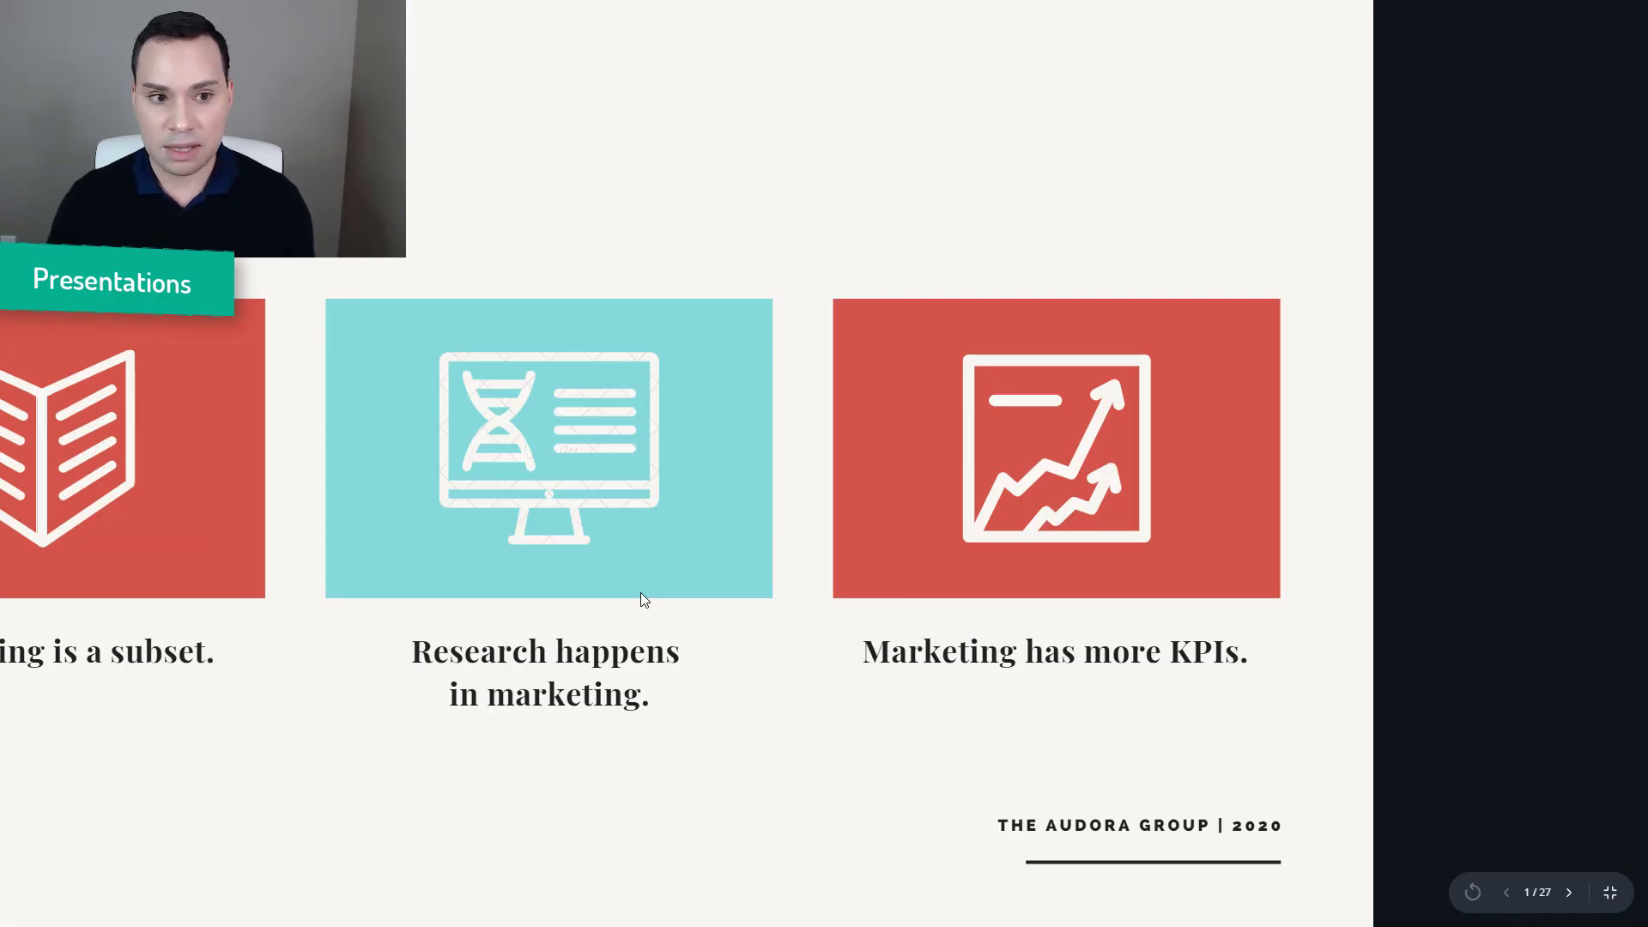
Step: Step through eight preview slides, including Our Philosophy and Releases, then exit with Esc
click(641, 592)
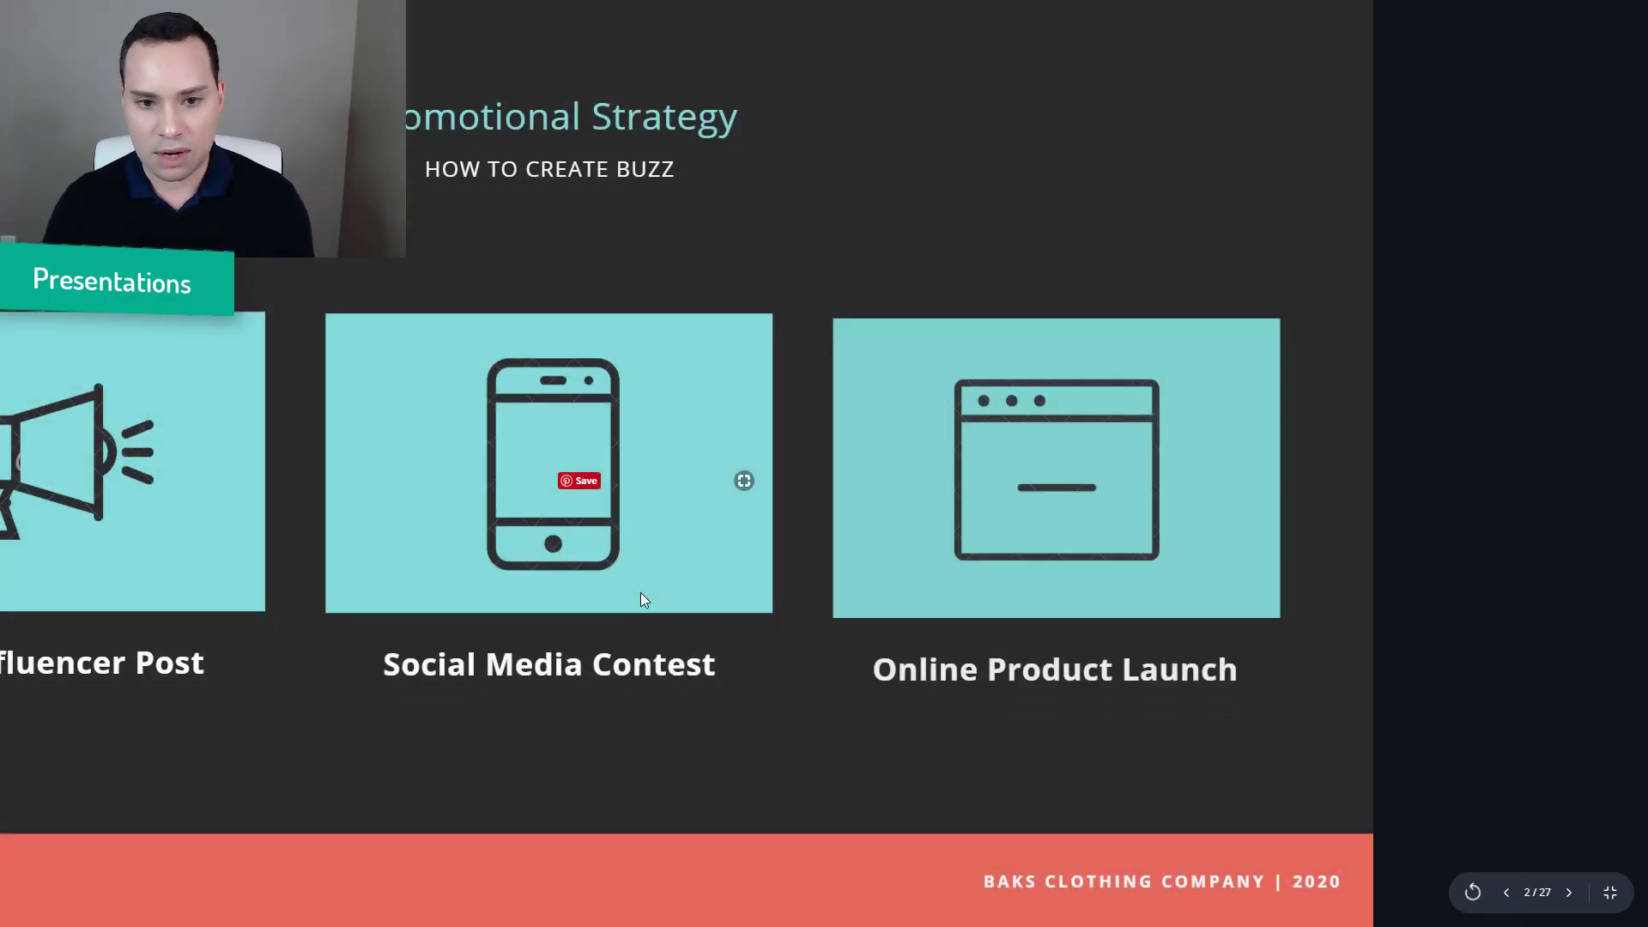
click(641, 593)
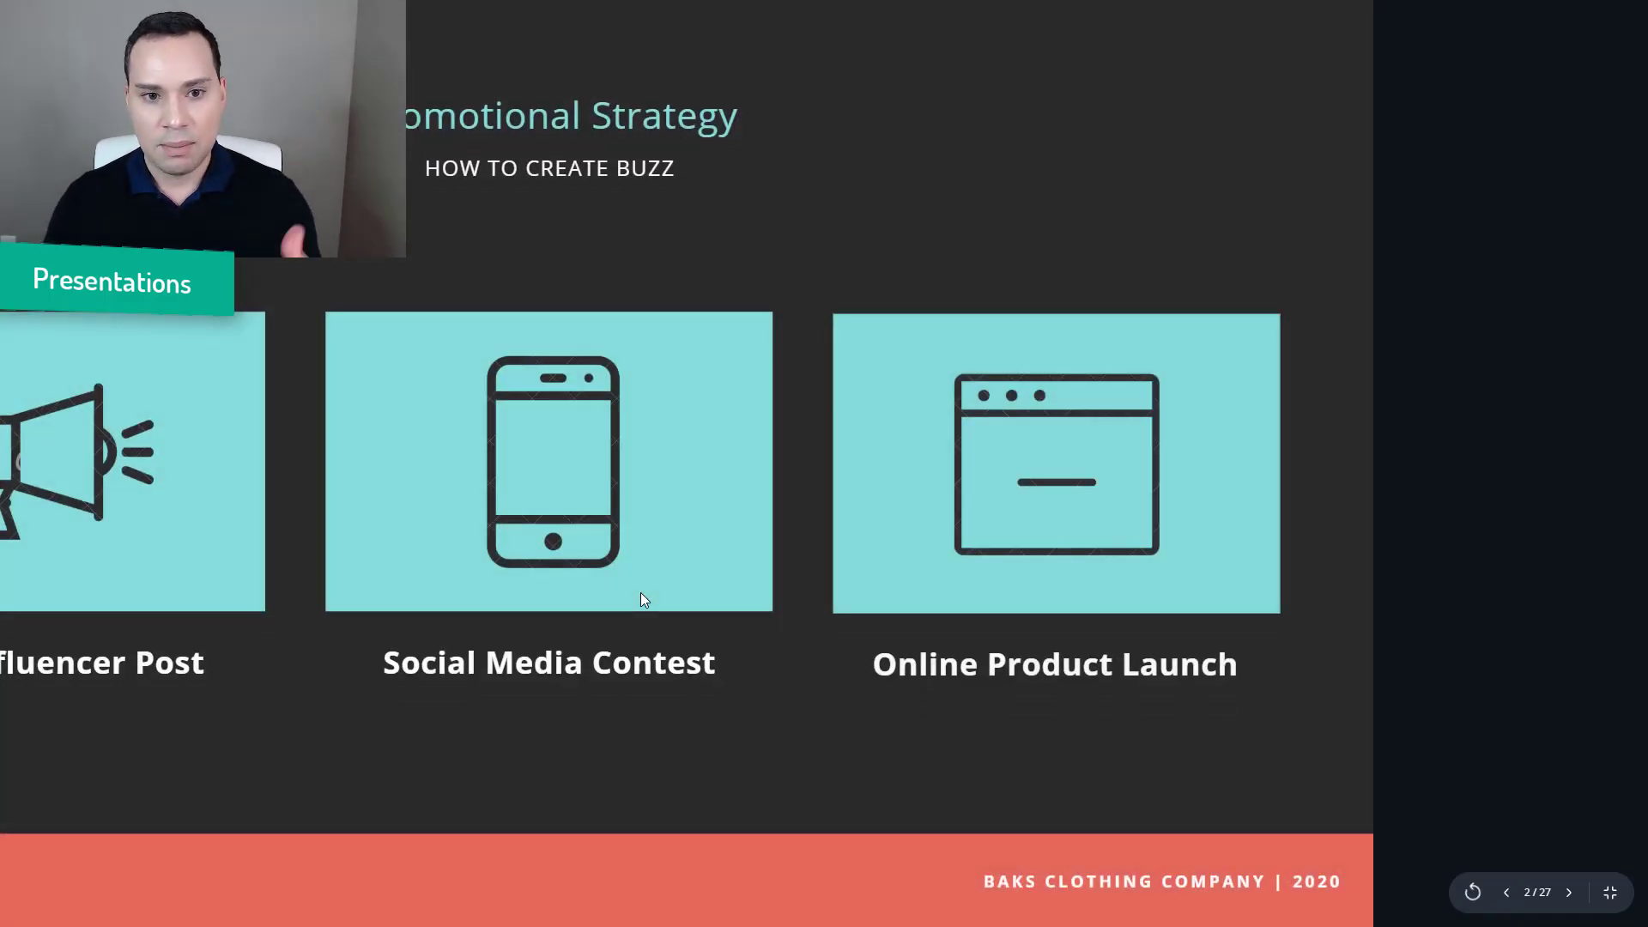
click(641, 592)
click(641, 593)
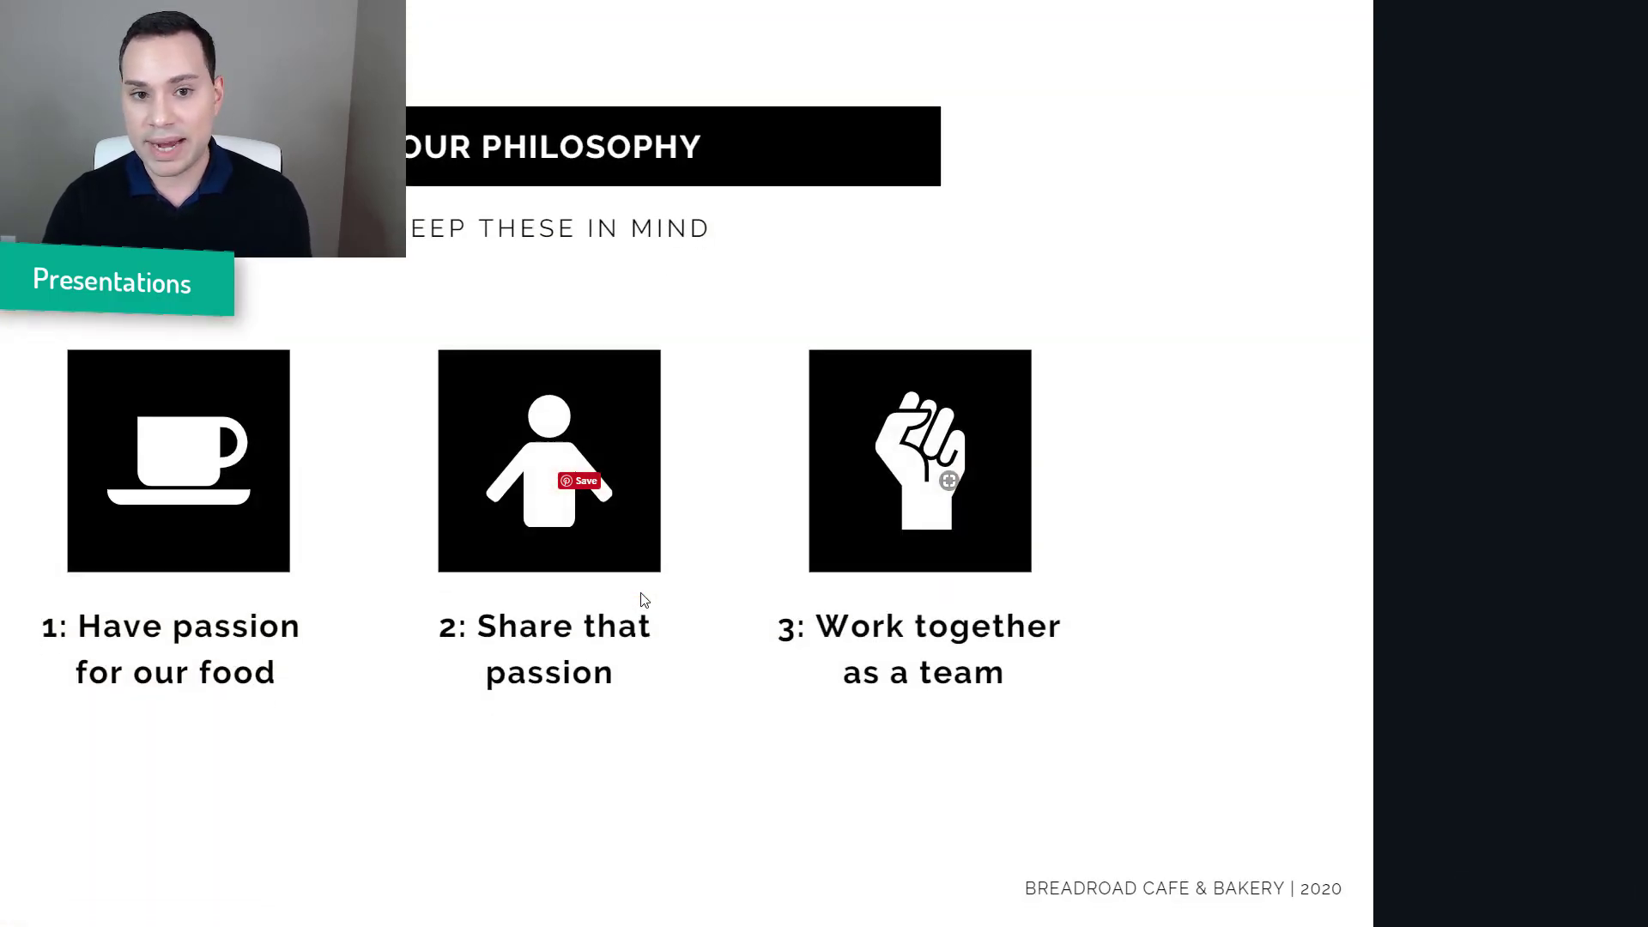
click(640, 592)
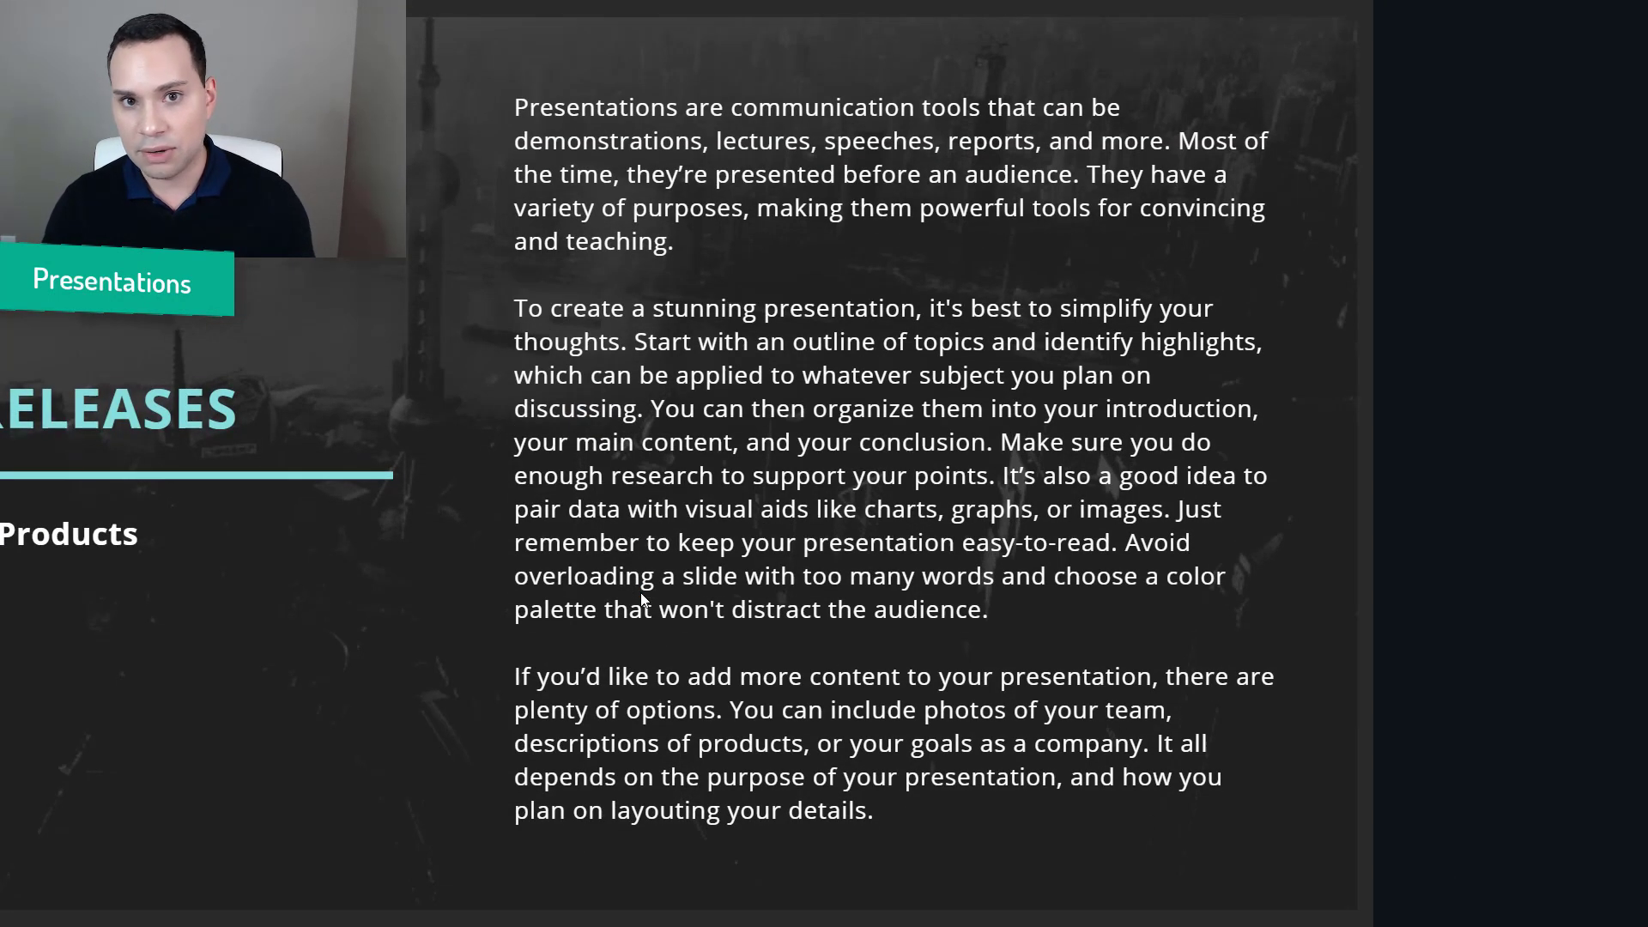
click(641, 593)
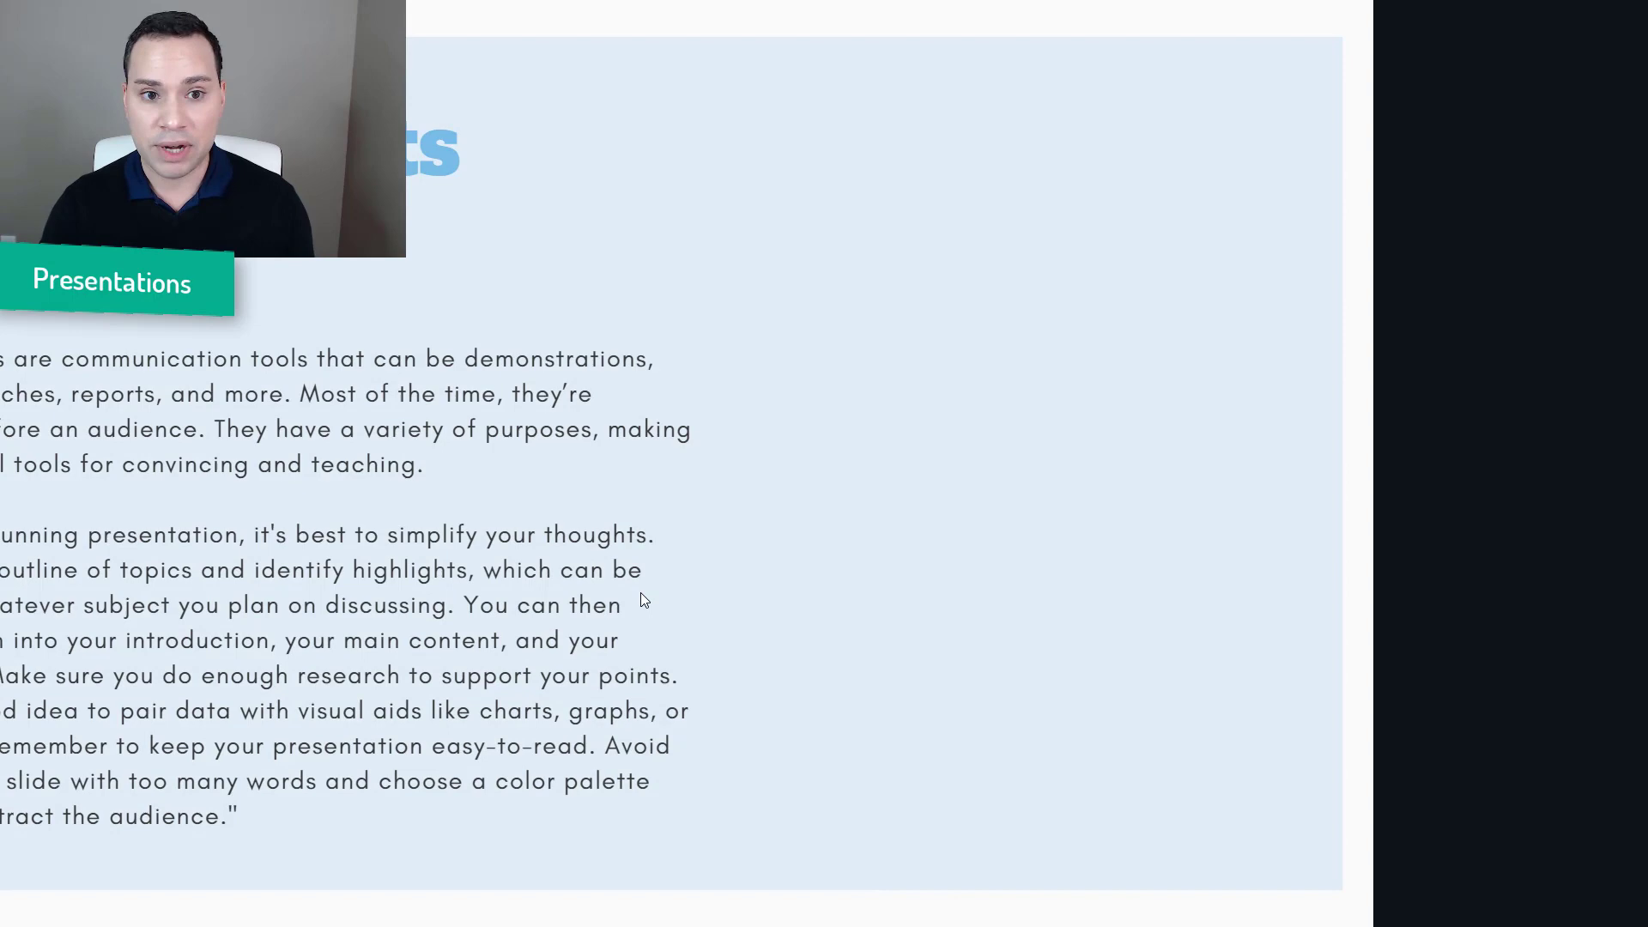
click(641, 594)
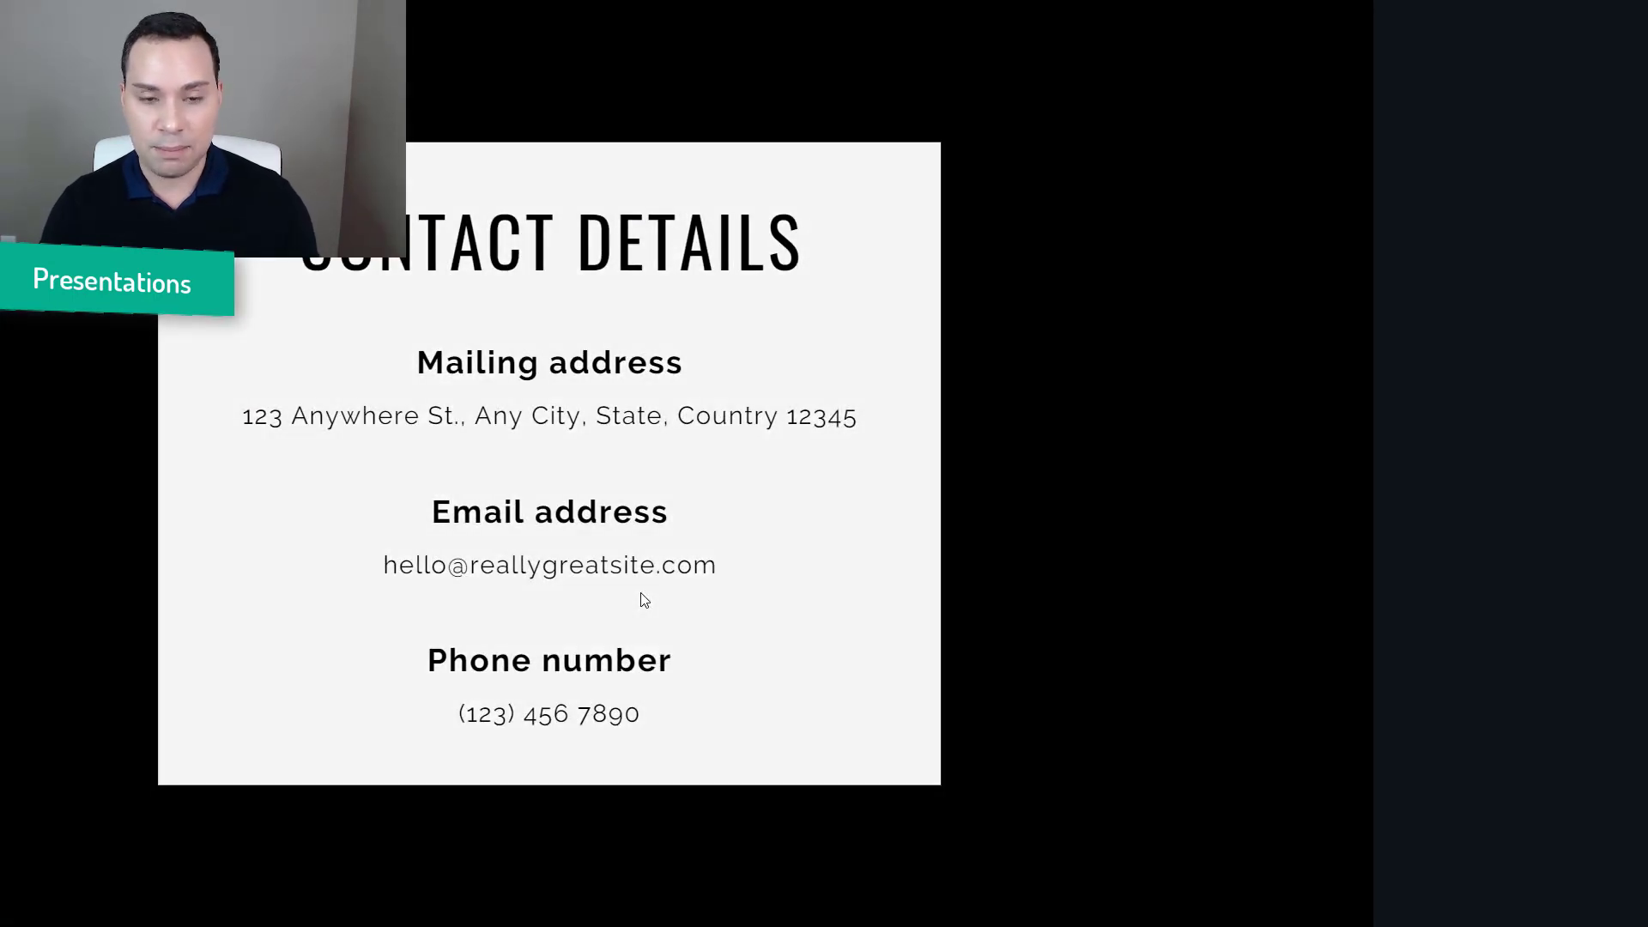
click(641, 594)
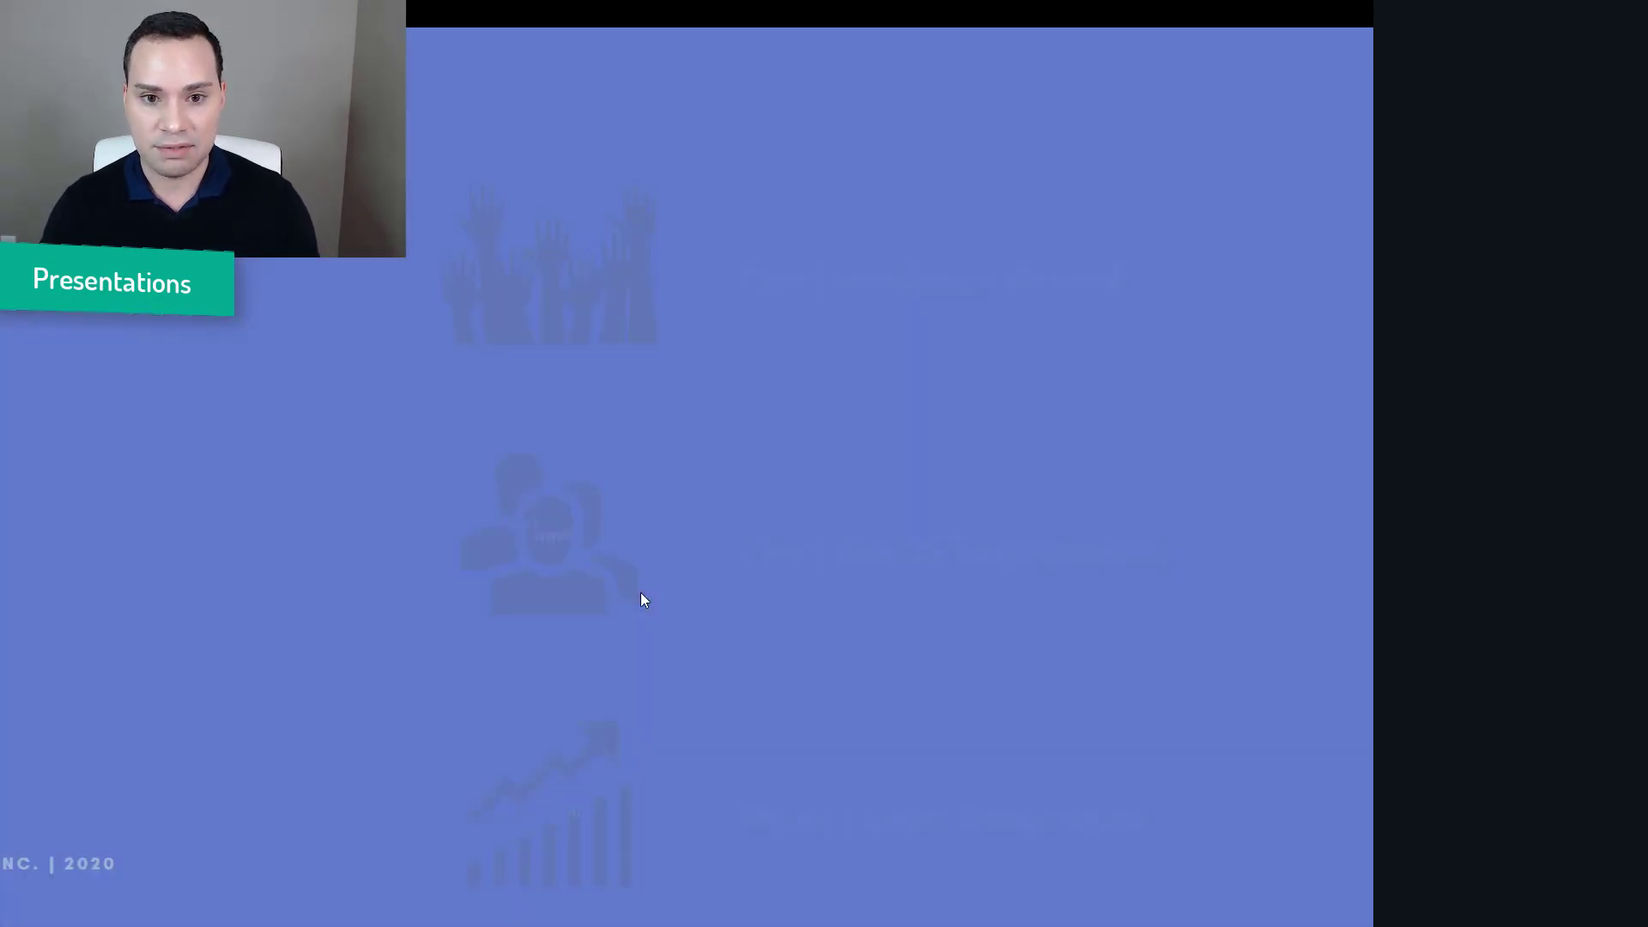
key(Escape)
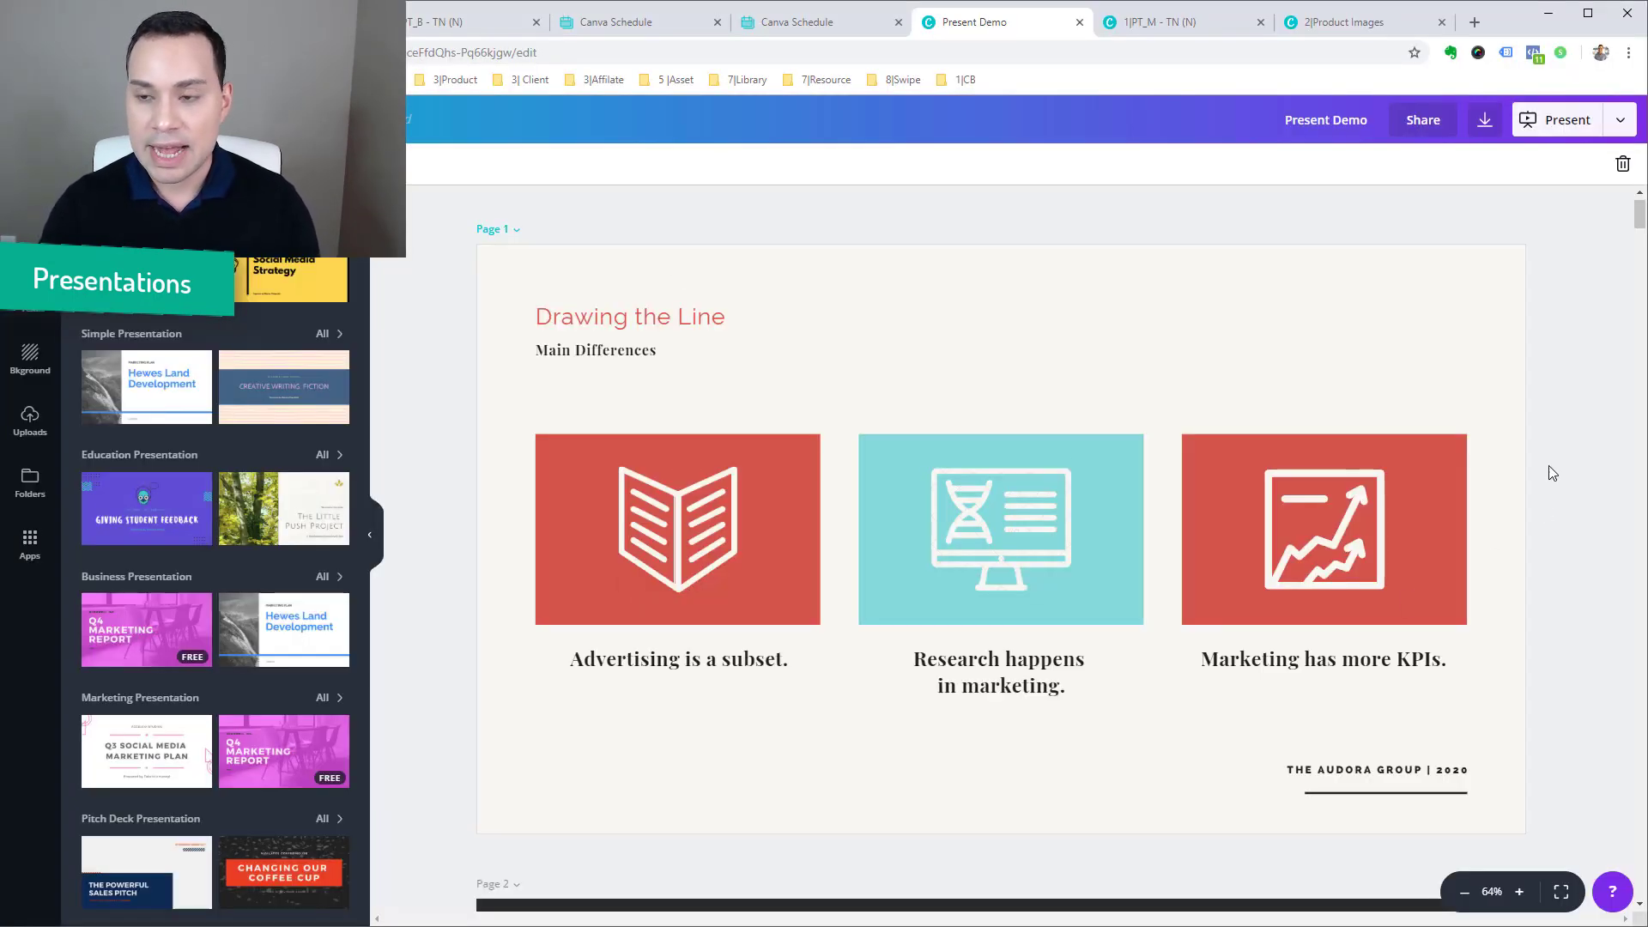
Step: Switch to the 1|PT_M - TN (N) pin design and bring up its Download options list
click(1167, 26)
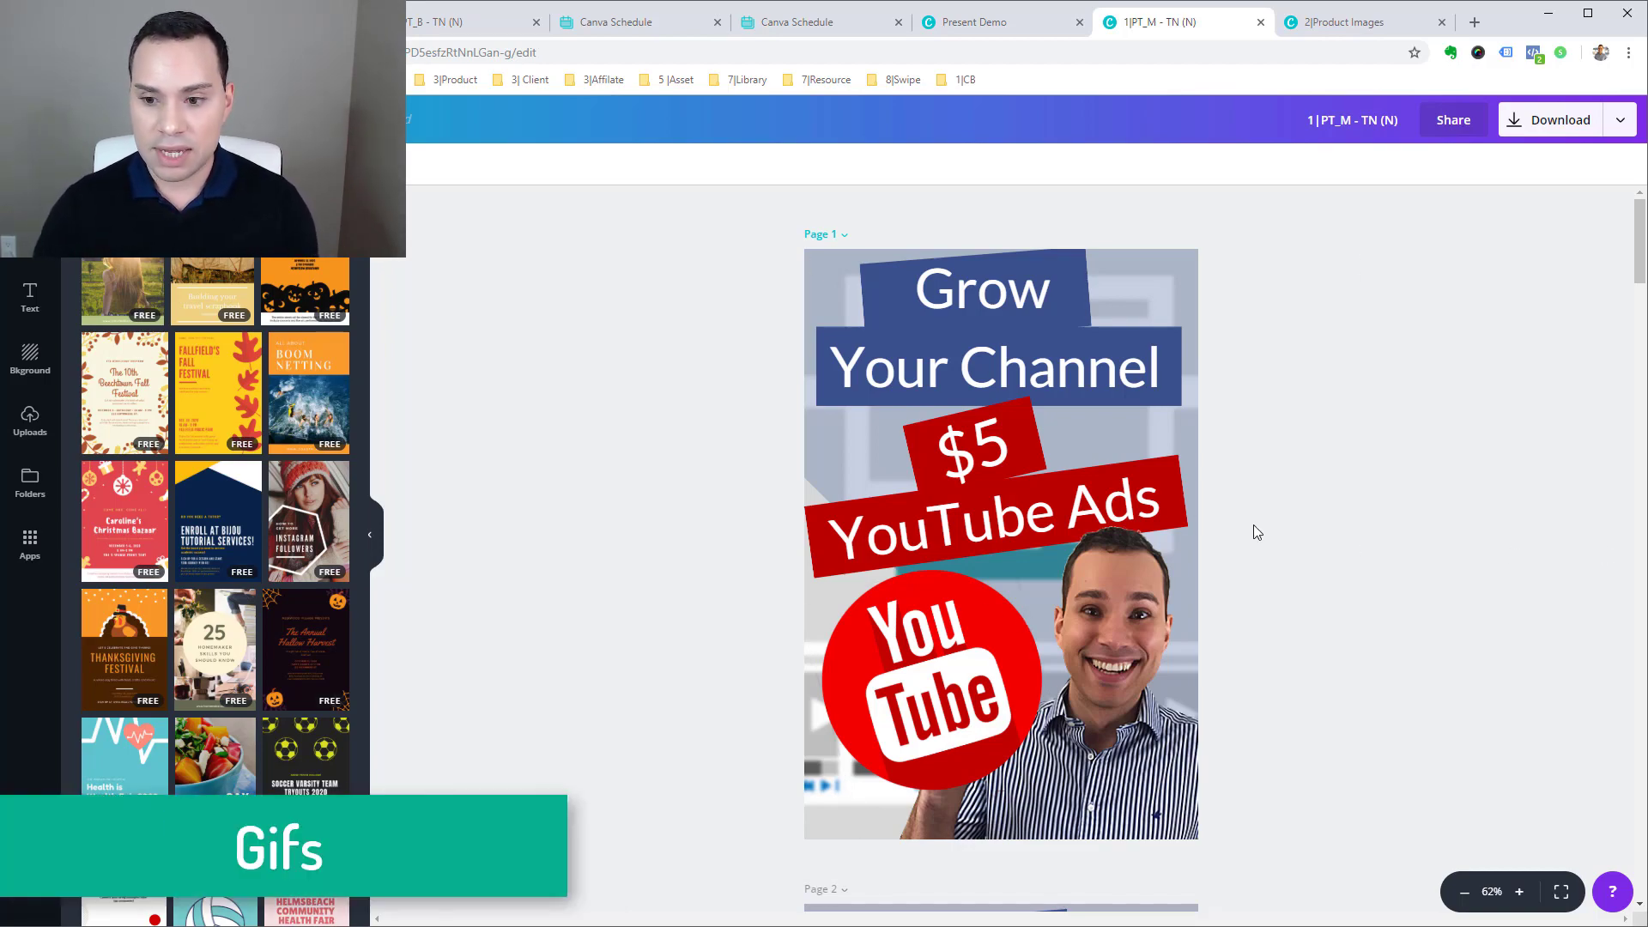
scroll(1261, 528, down, 8)
scroll(1282, 519, down, 20)
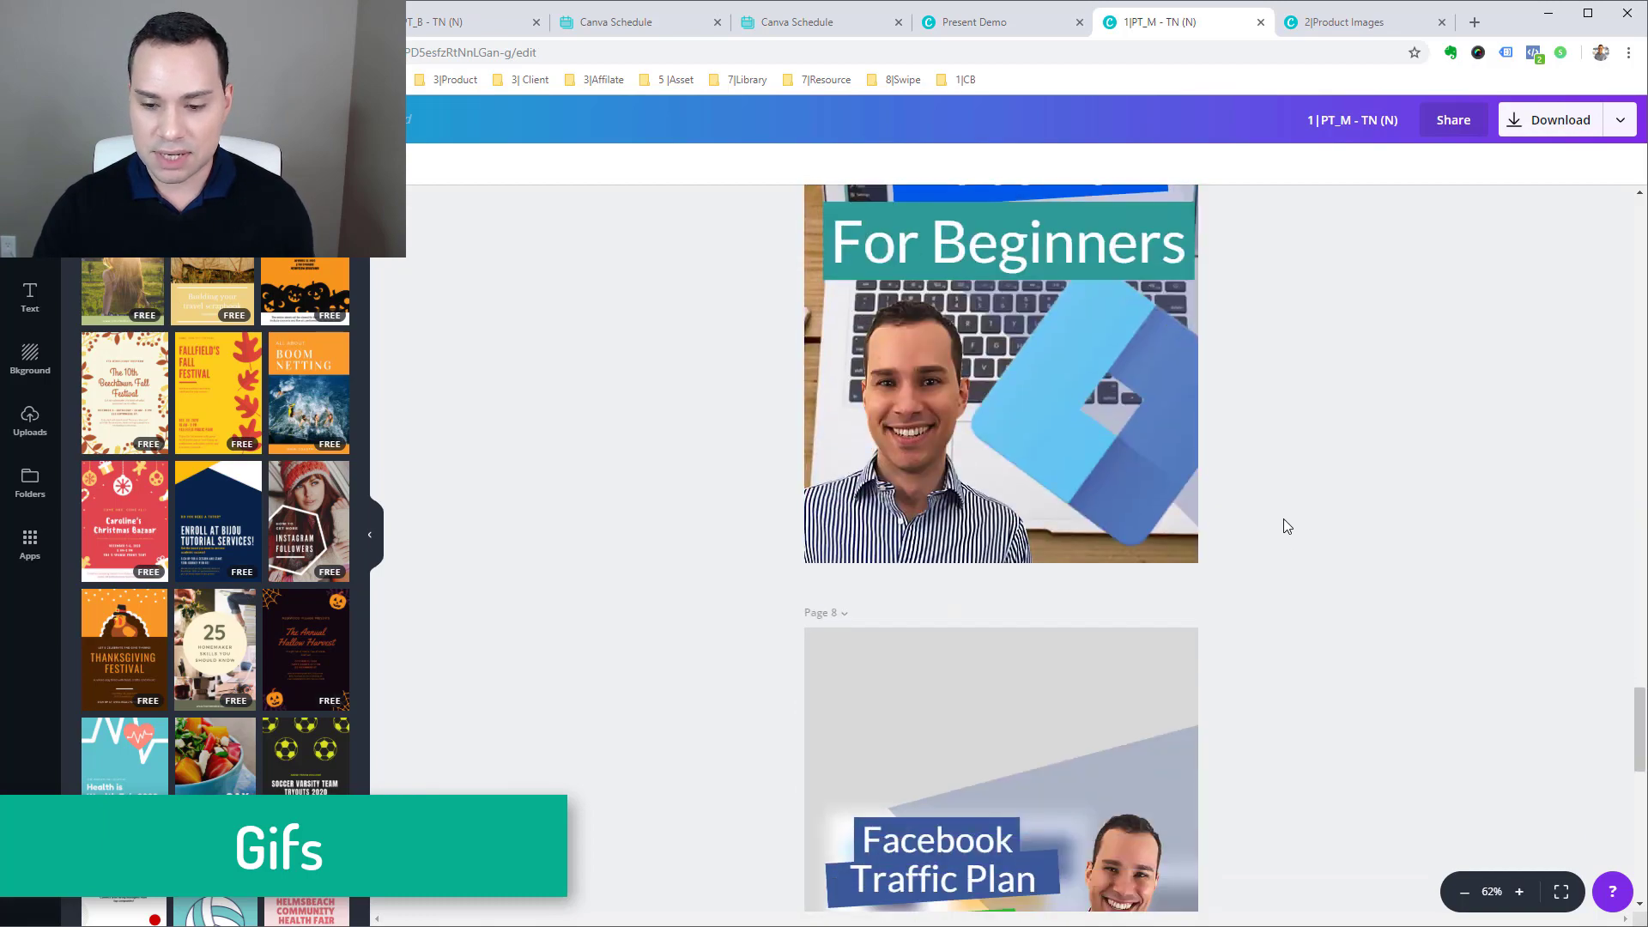
scroll(1284, 516, up, 20)
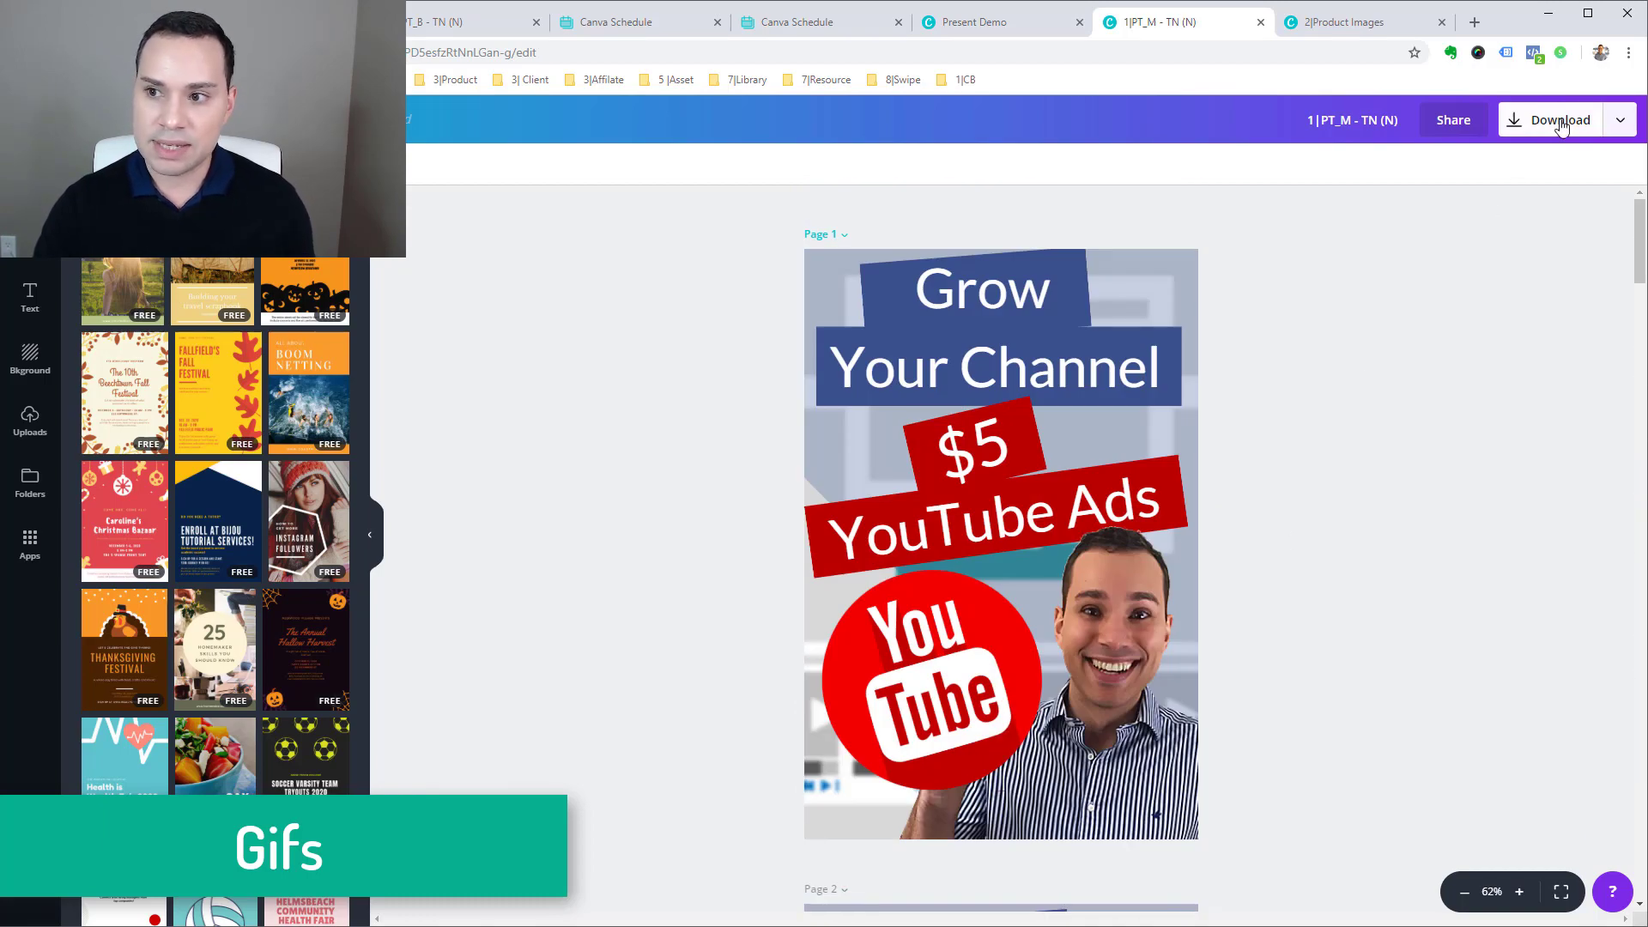
click(1622, 122)
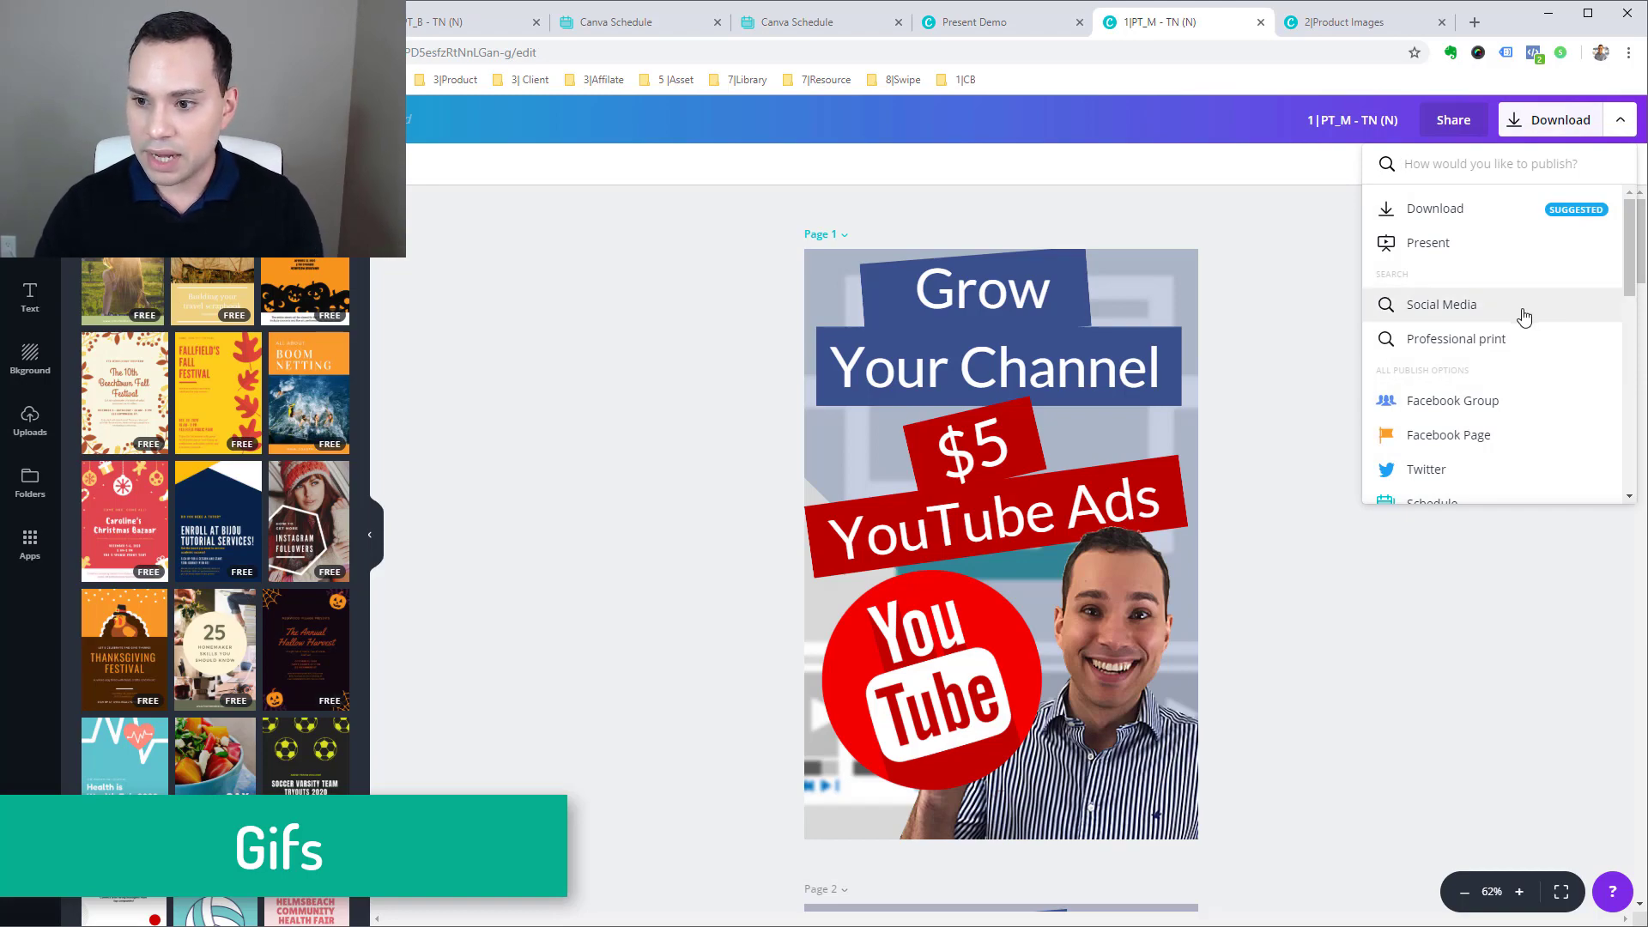
scroll(1519, 316, down, 2)
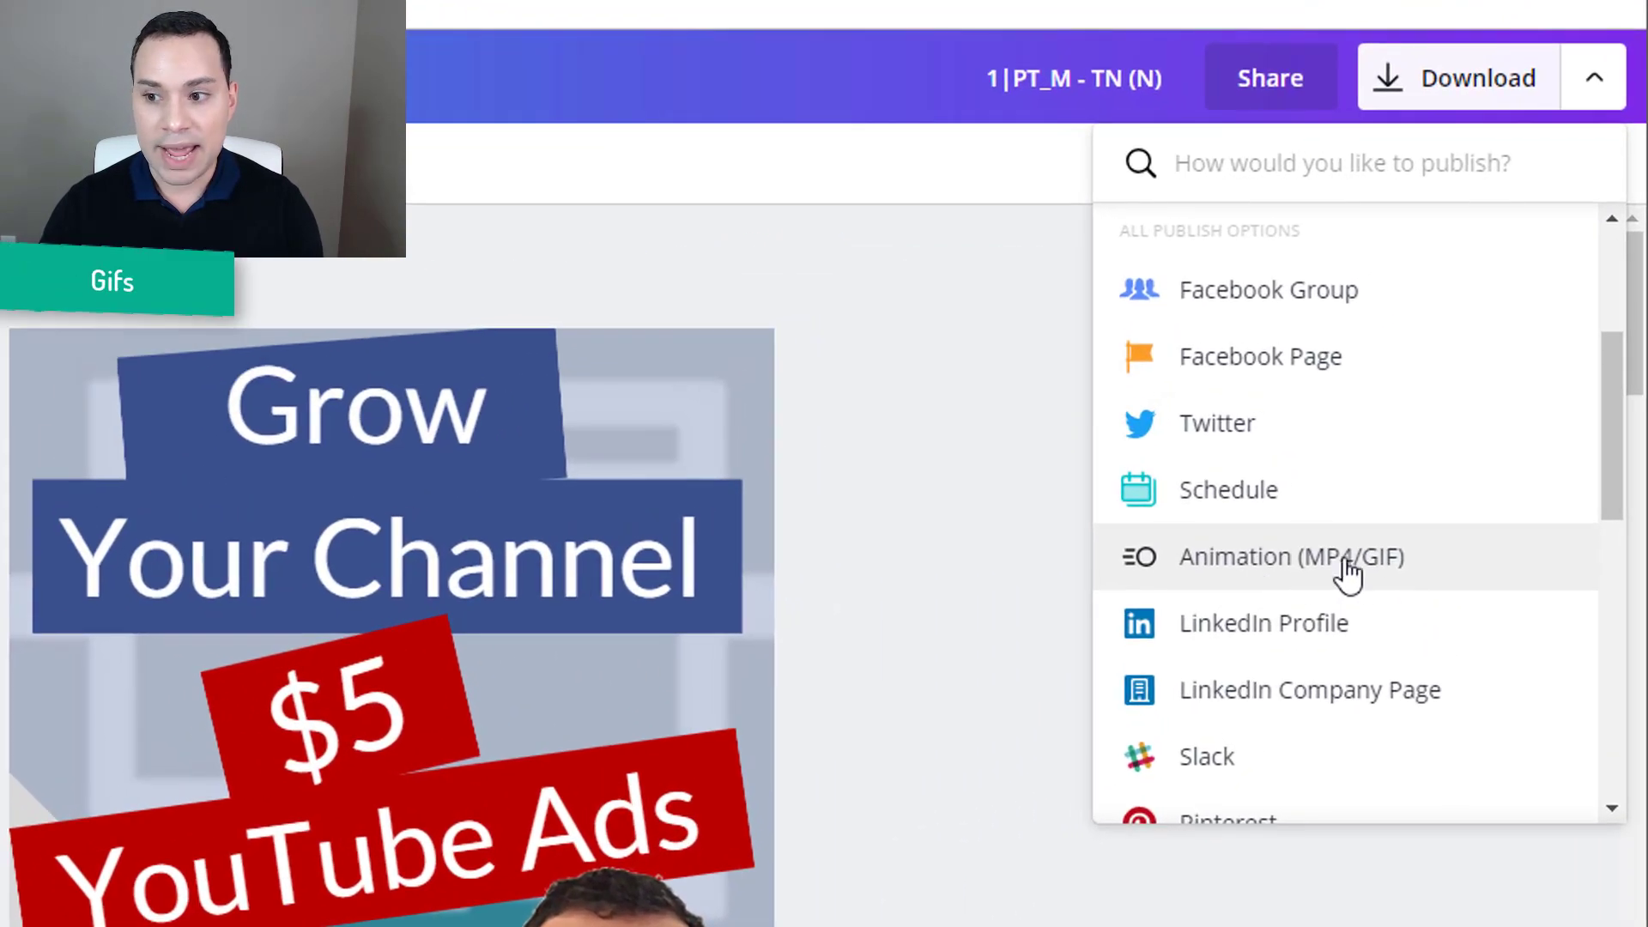
Step: Open the Animation export and preview the Pan, Block, Rise, Breathe and Slide styles
click(1435, 573)
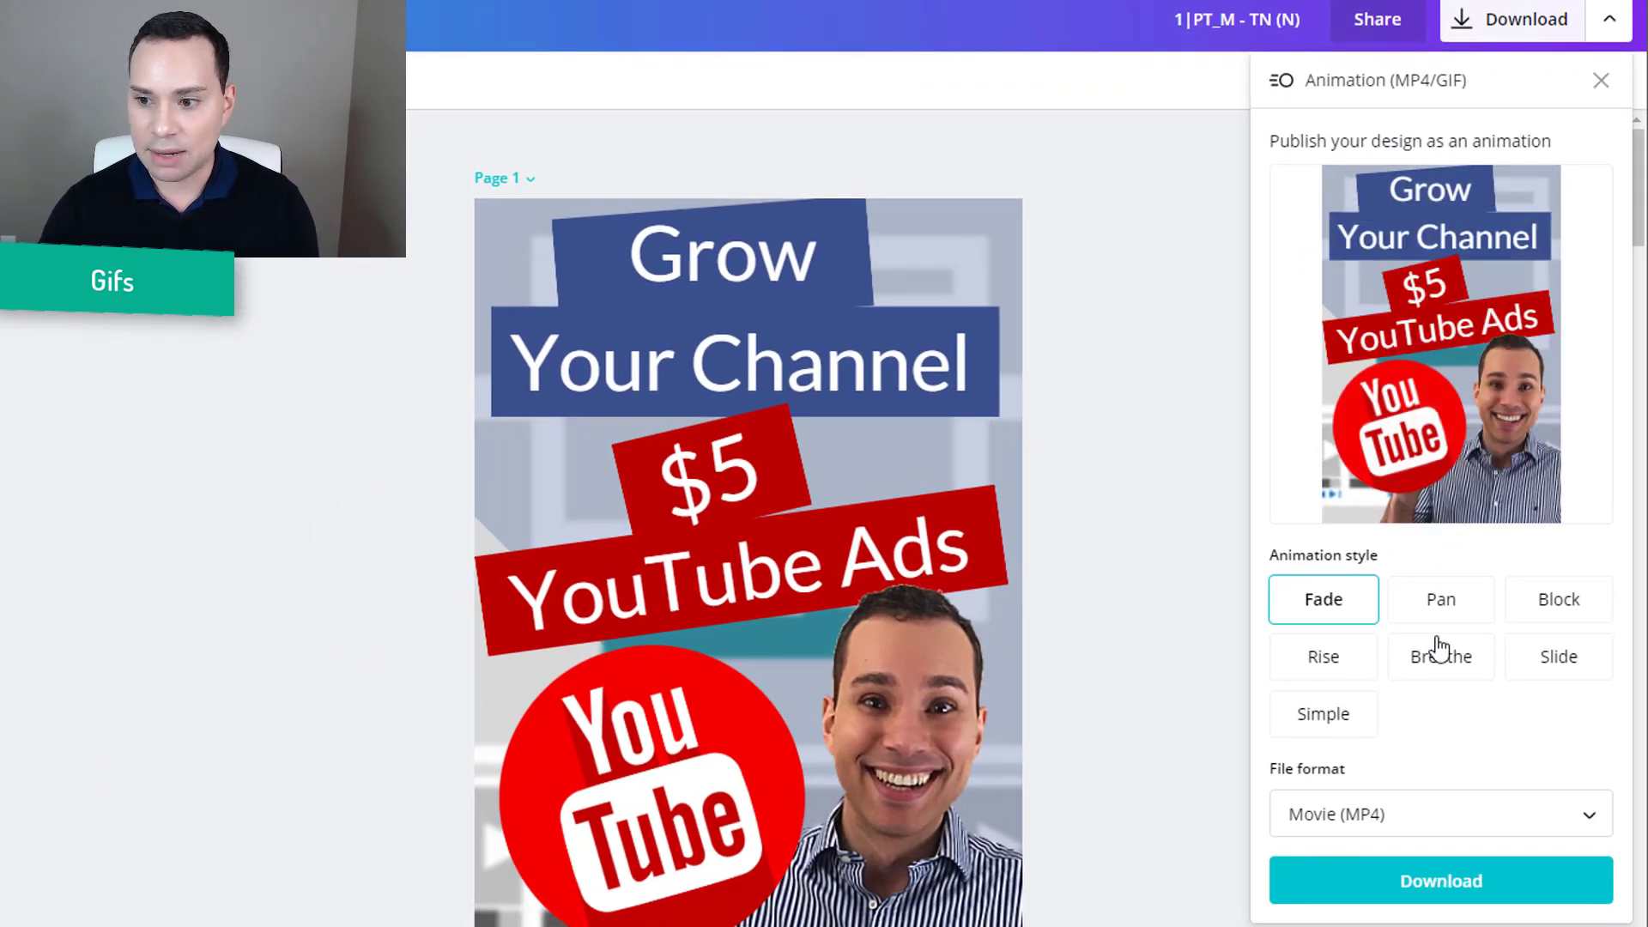
click(1459, 605)
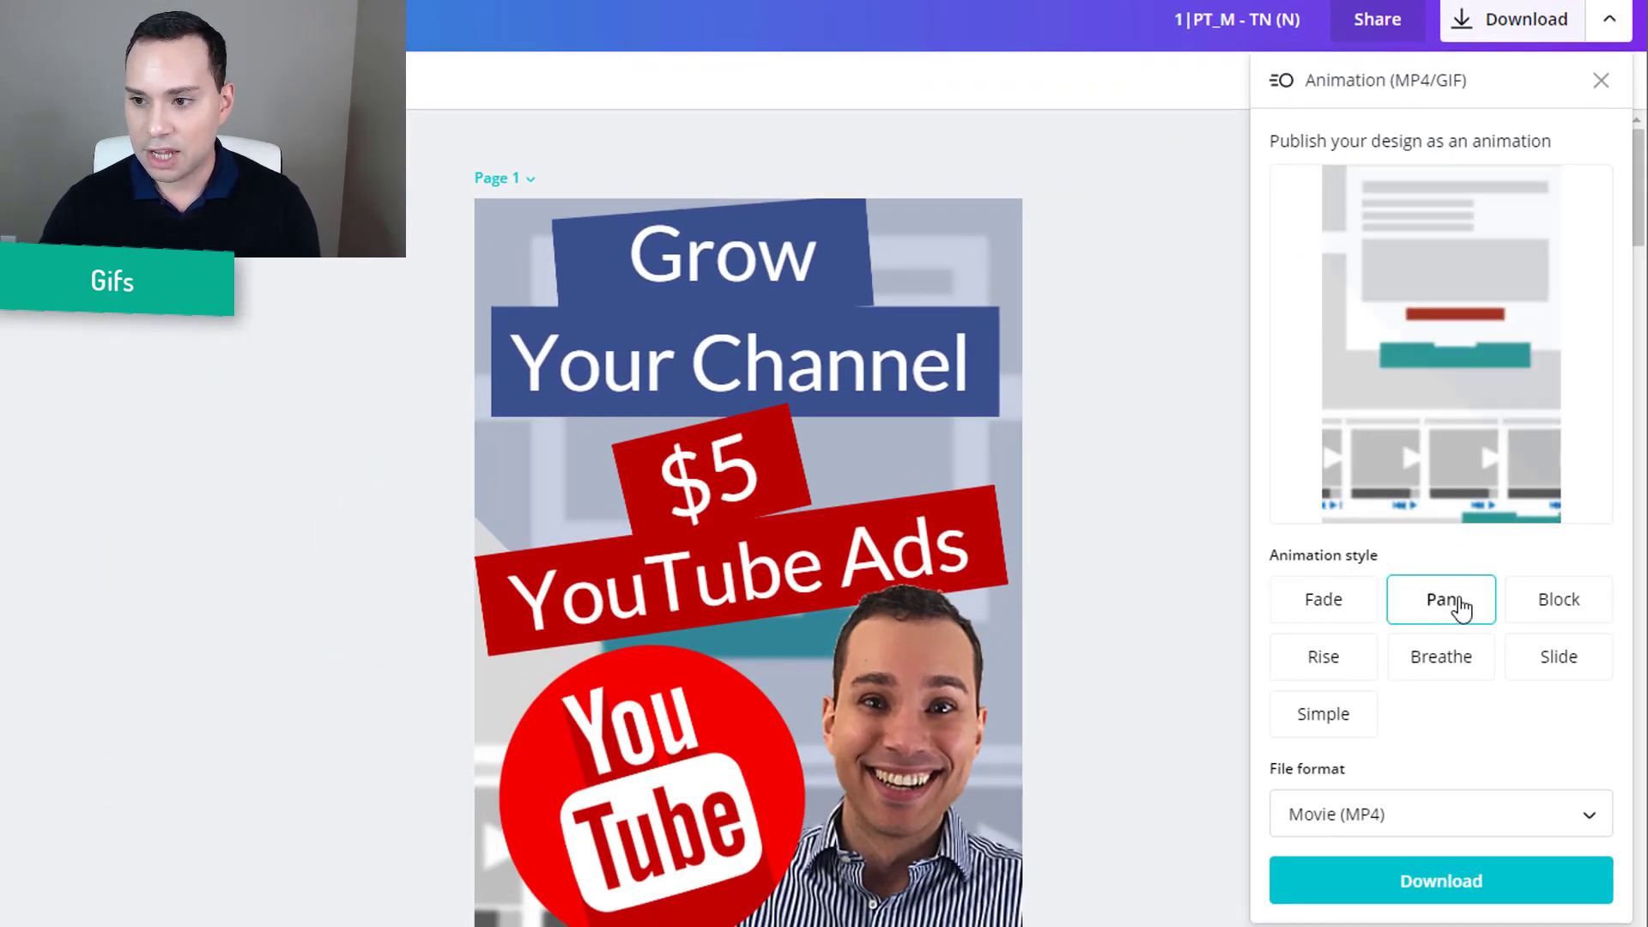
click(1564, 610)
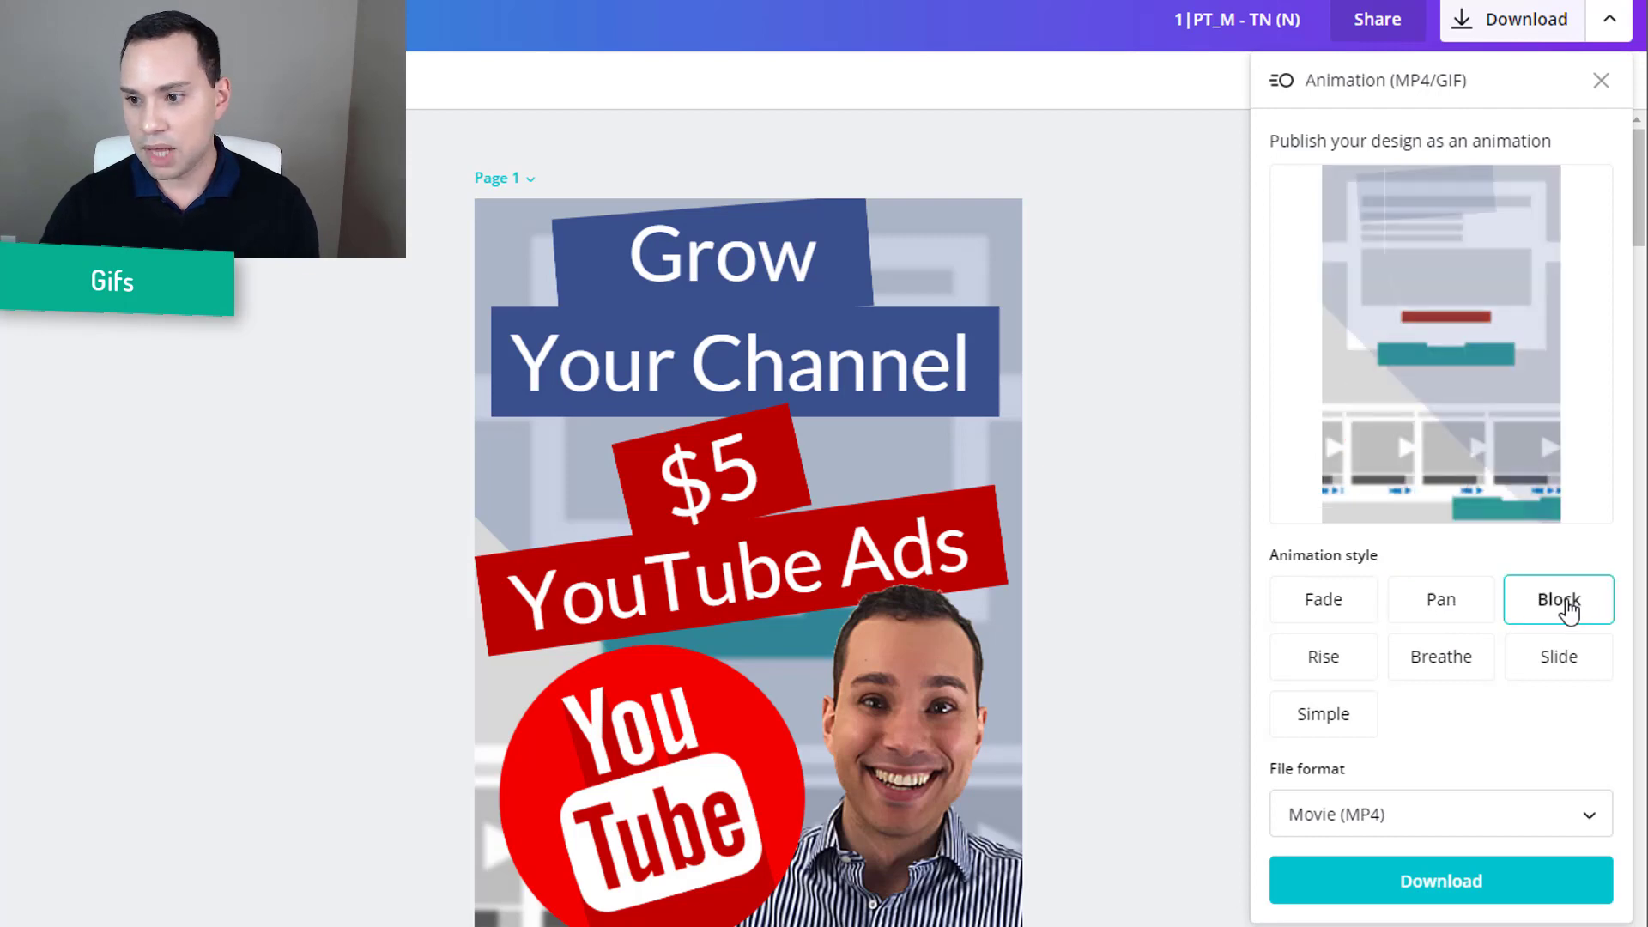
click(1331, 663)
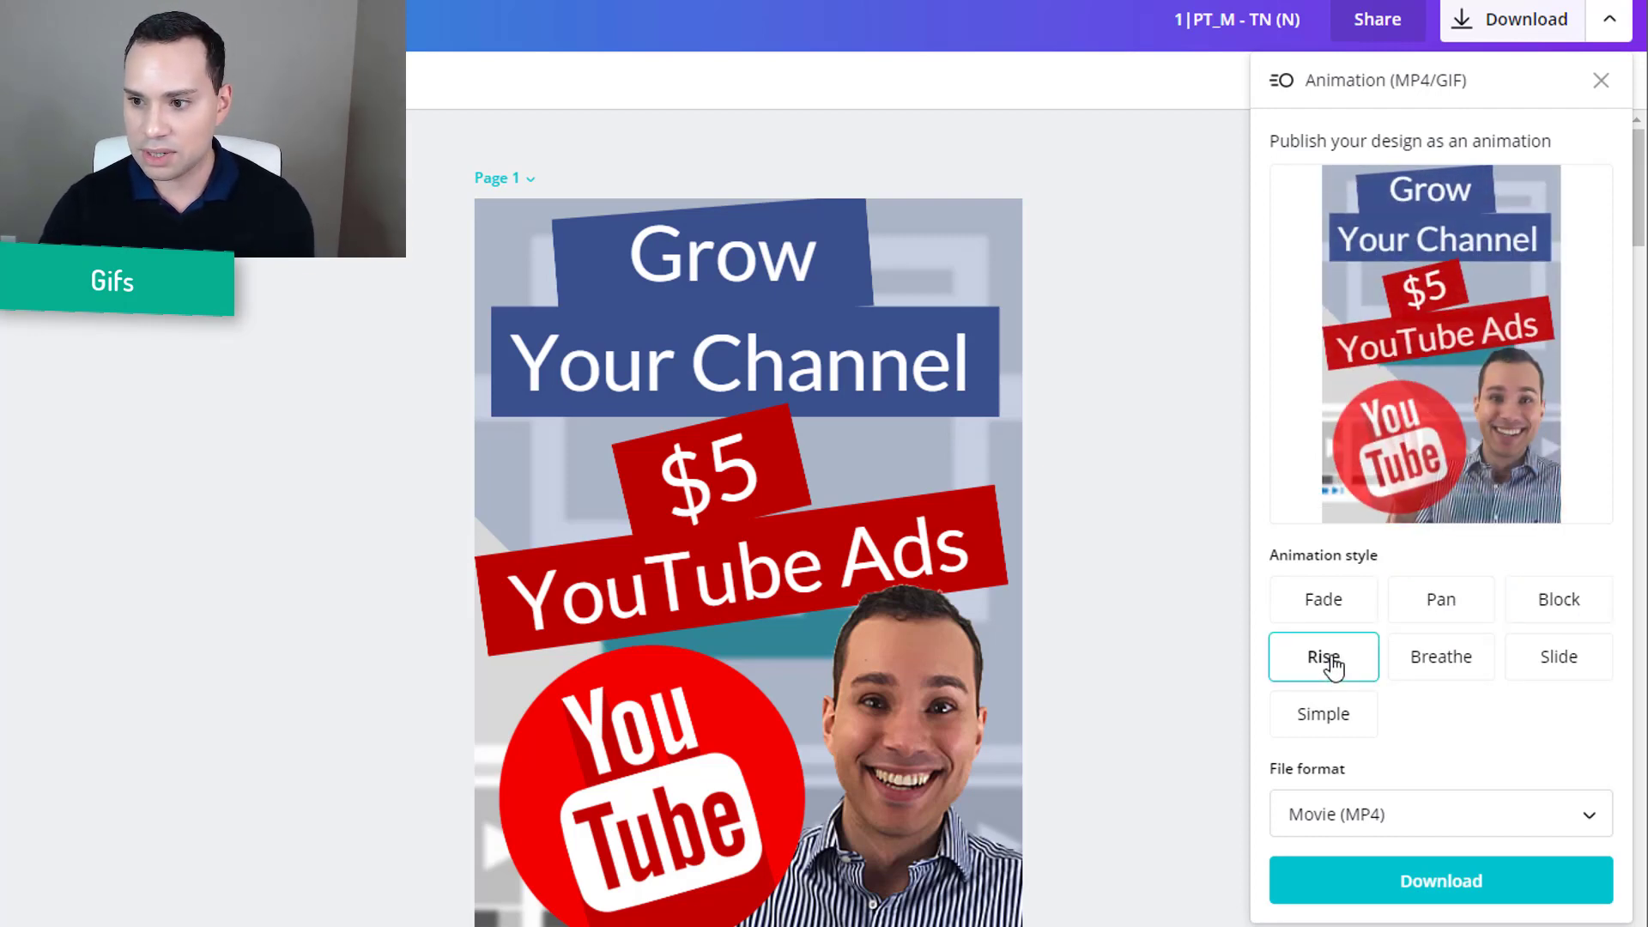
click(1445, 663)
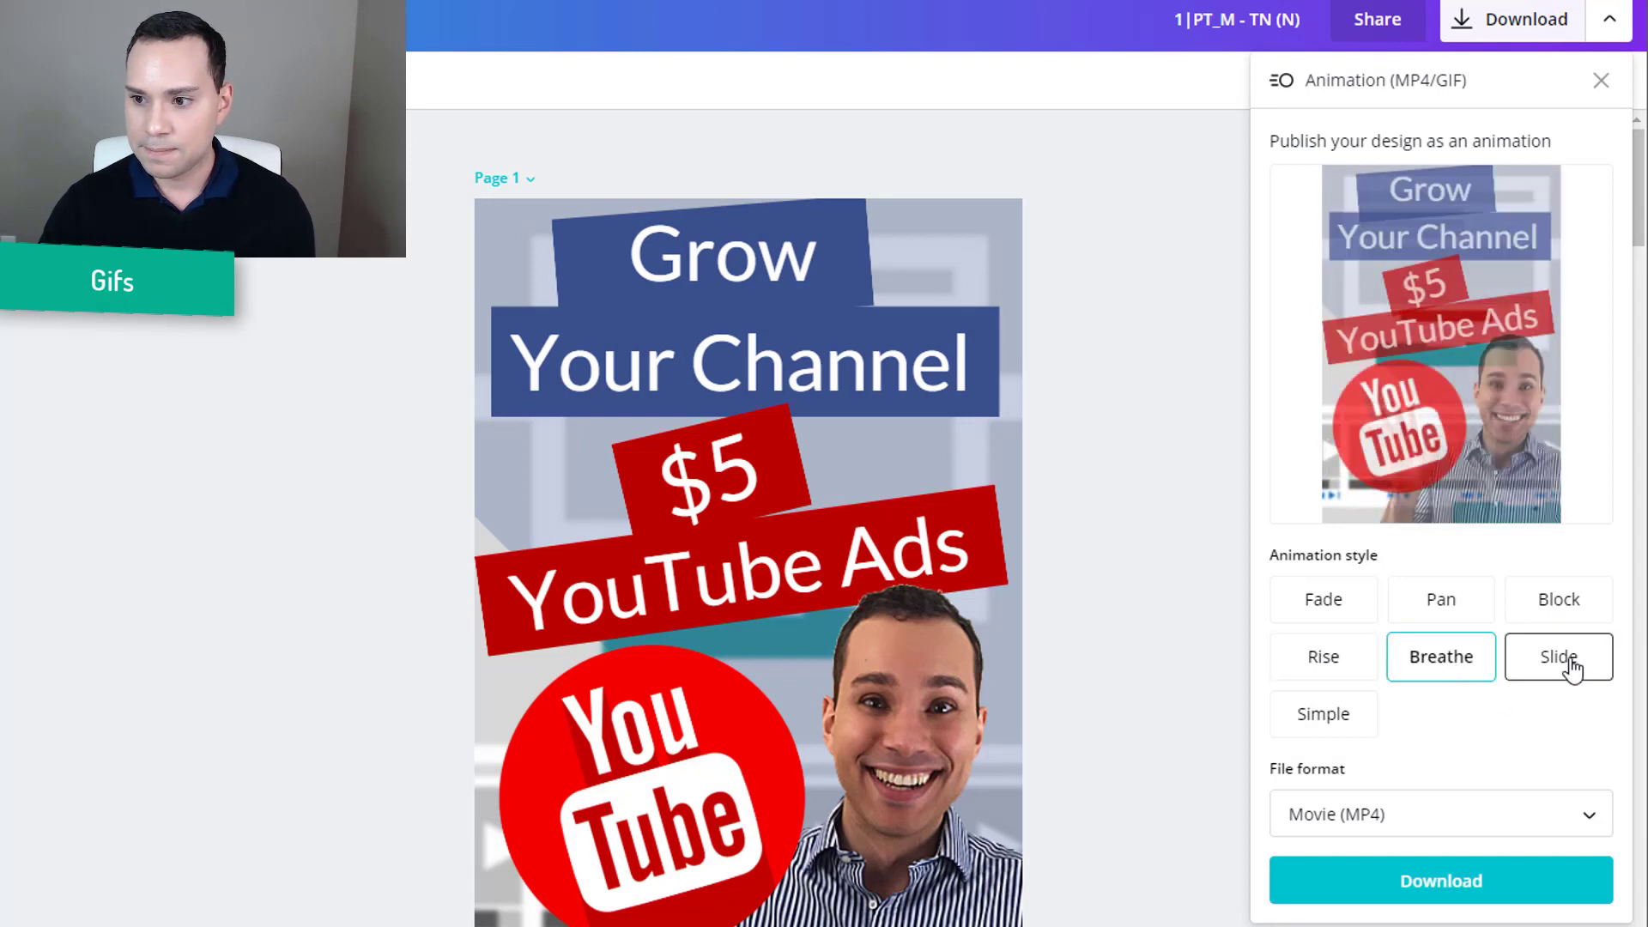
click(1570, 669)
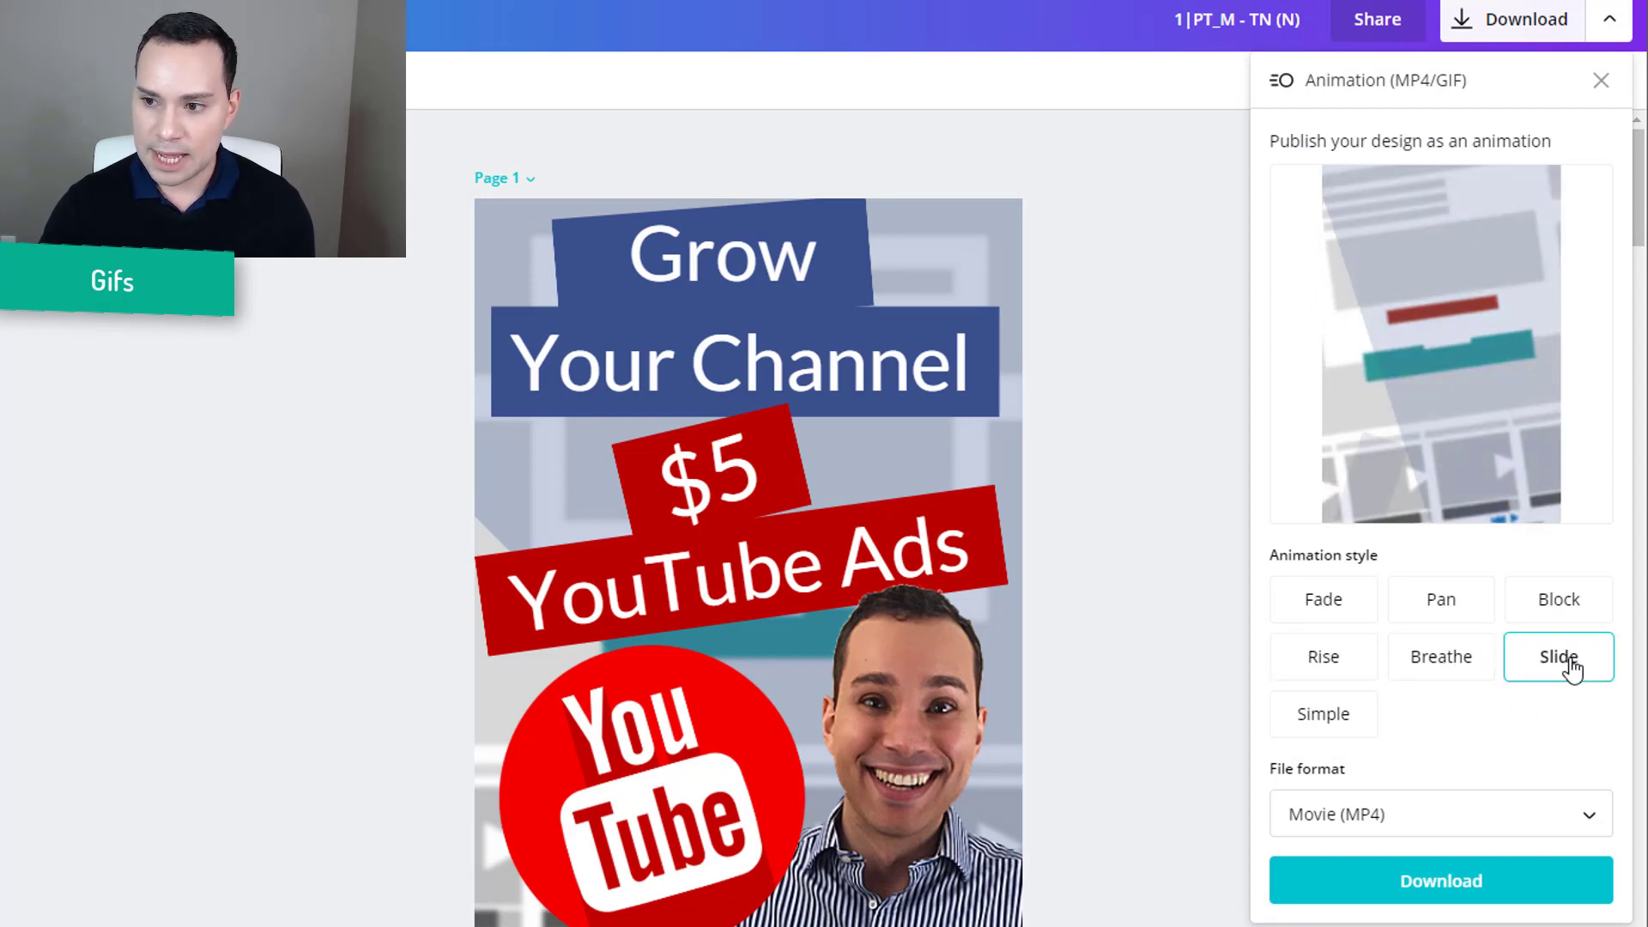
Step: Try Simple style with Medium, Fast and Slow timing, return to Fade, and pick Animated GIF format
click(1329, 725)
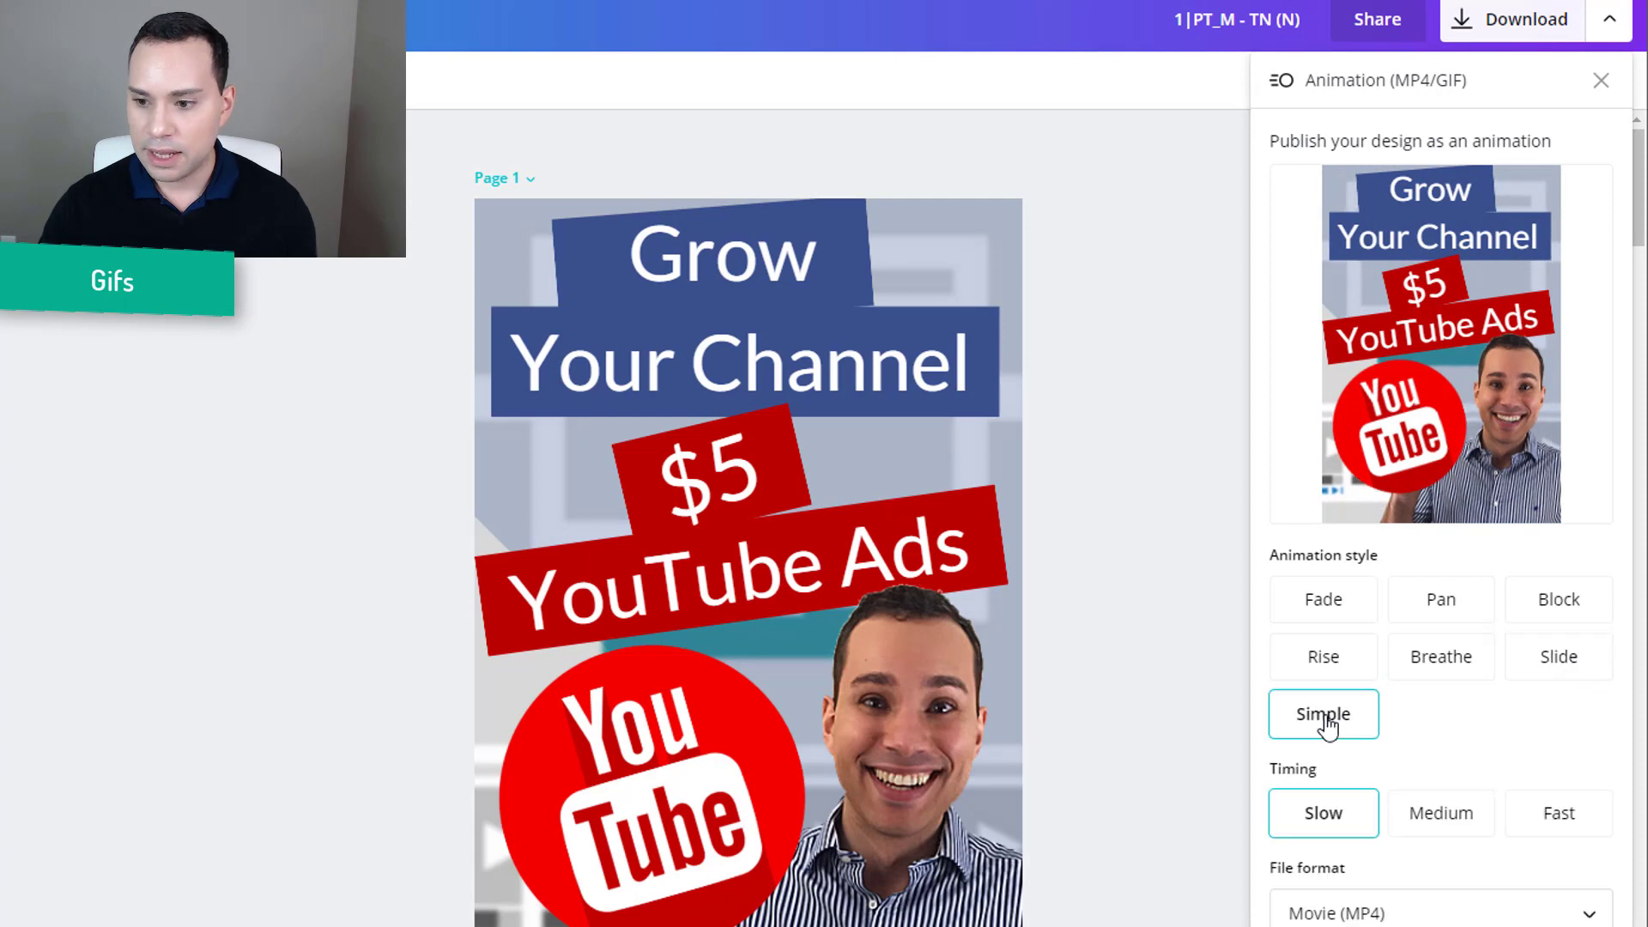
click(1455, 815)
click(1541, 815)
click(1335, 824)
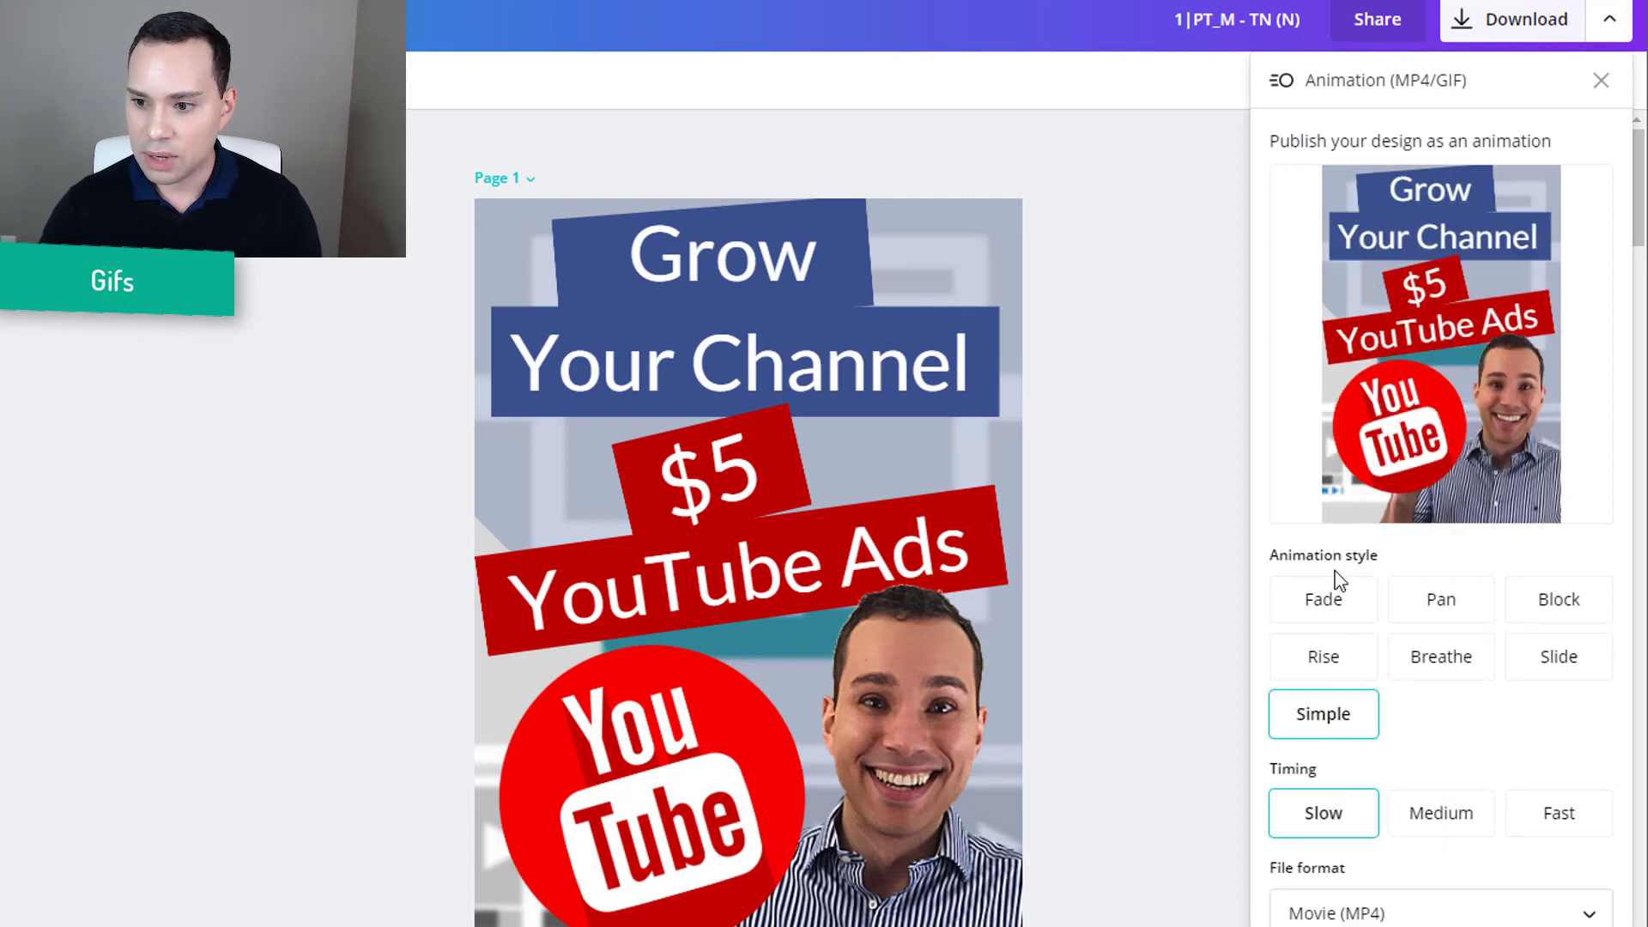
click(1328, 600)
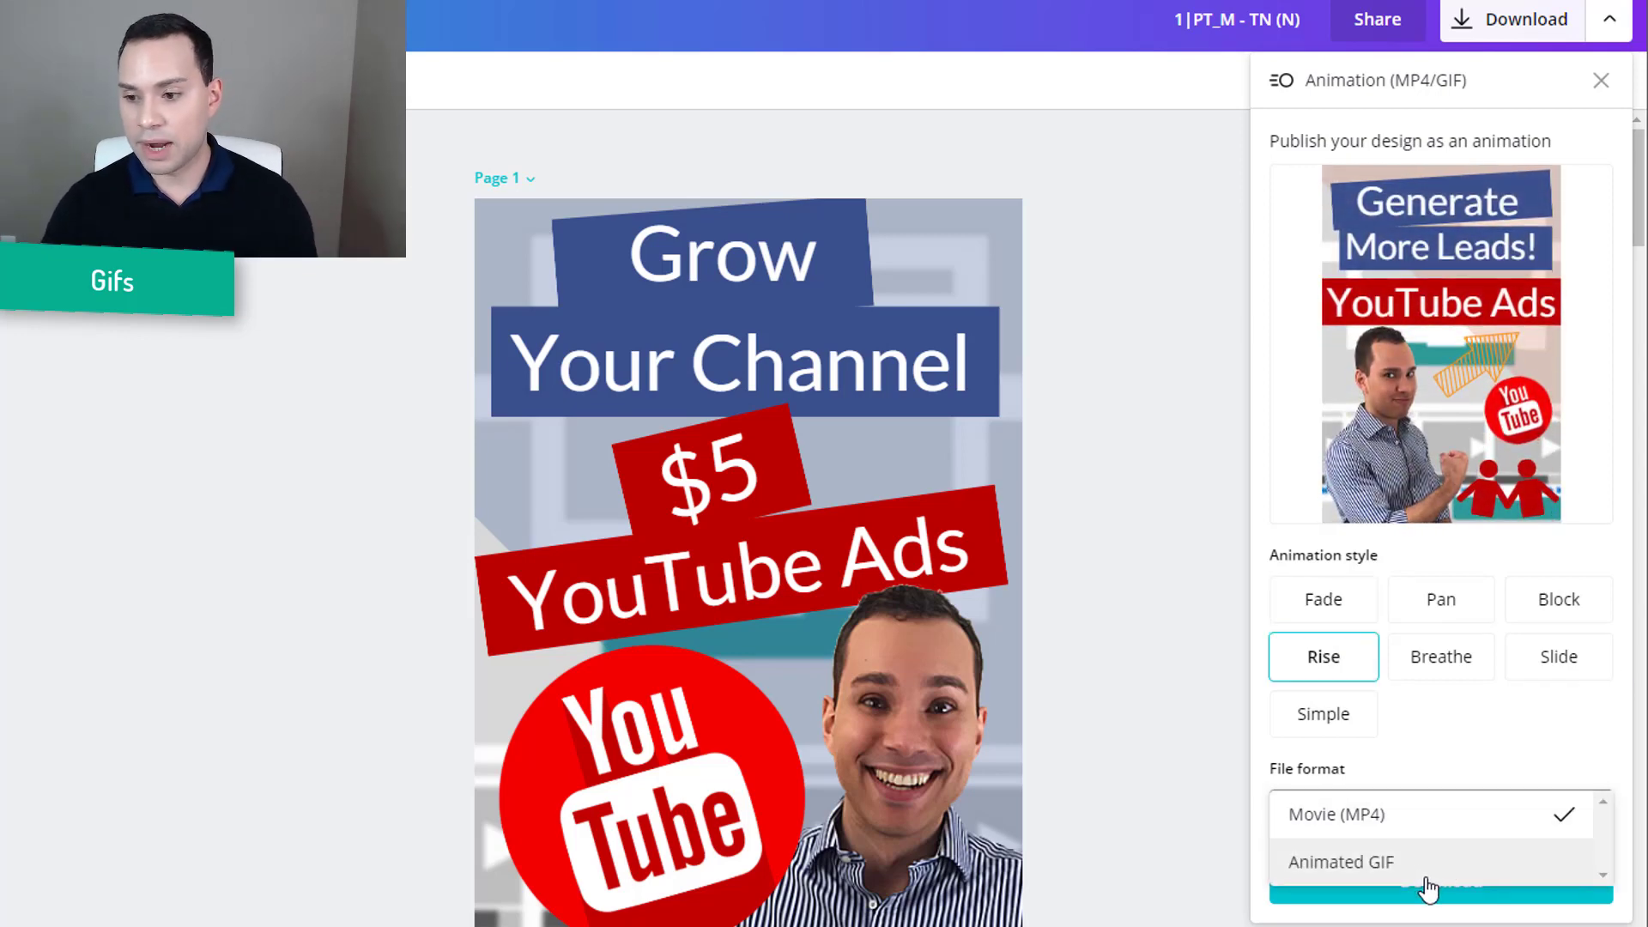
click(1426, 874)
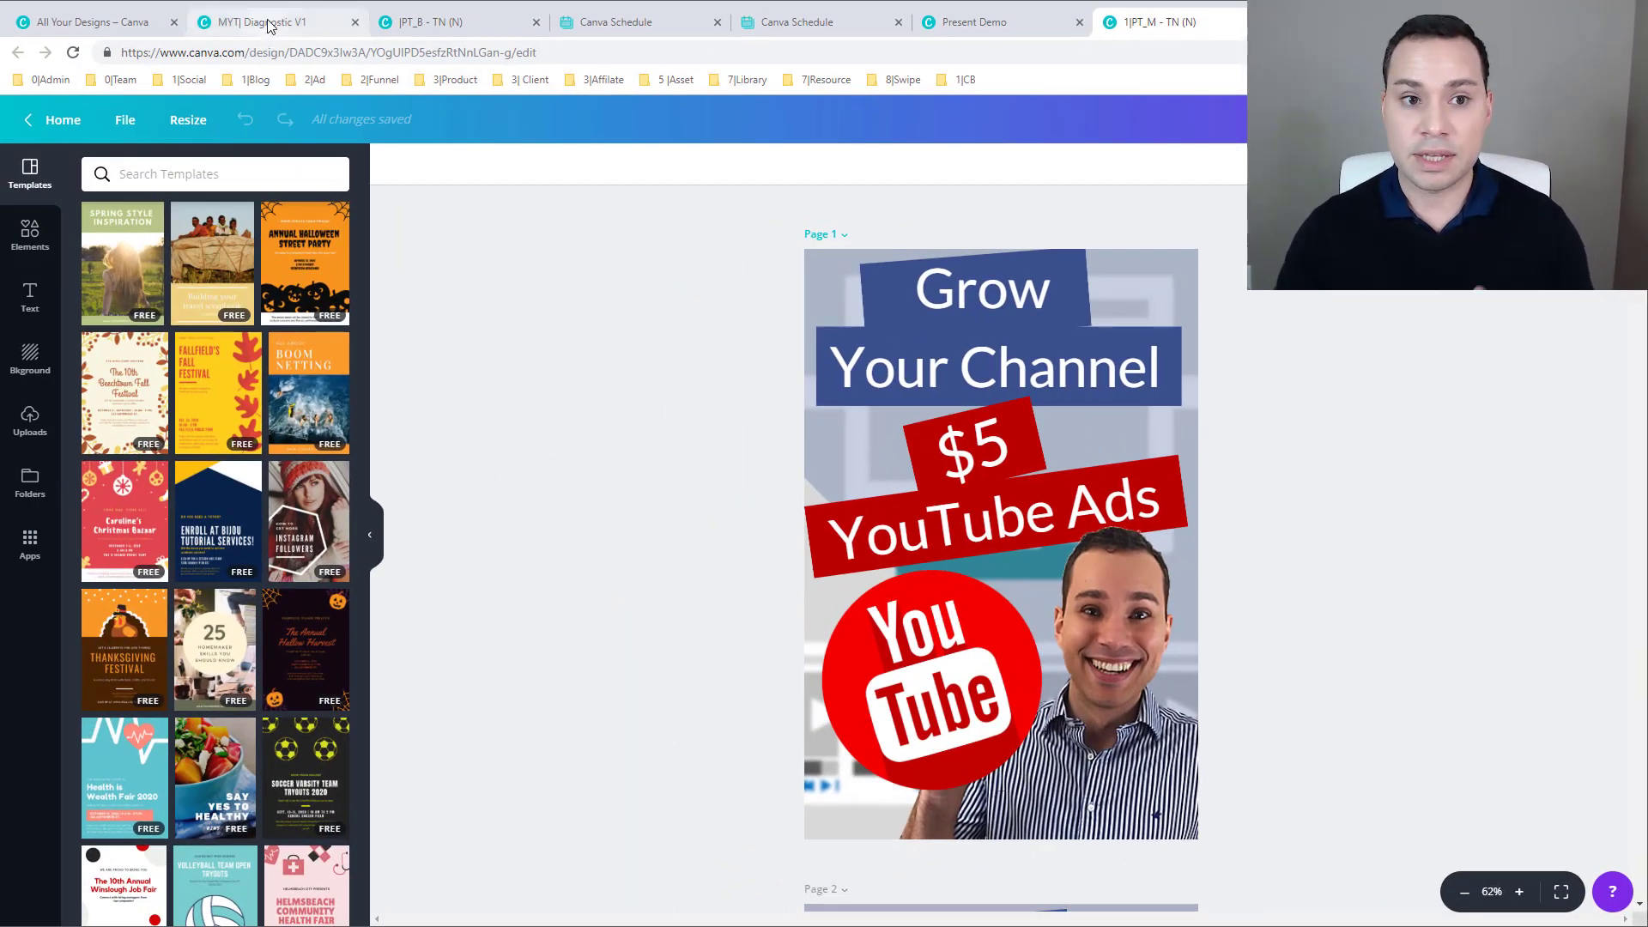
Step: Switch to the MYT| Diagnostic V1 design and scroll through its Graphics categories
click(267, 24)
scroll(283, 533, down, 8)
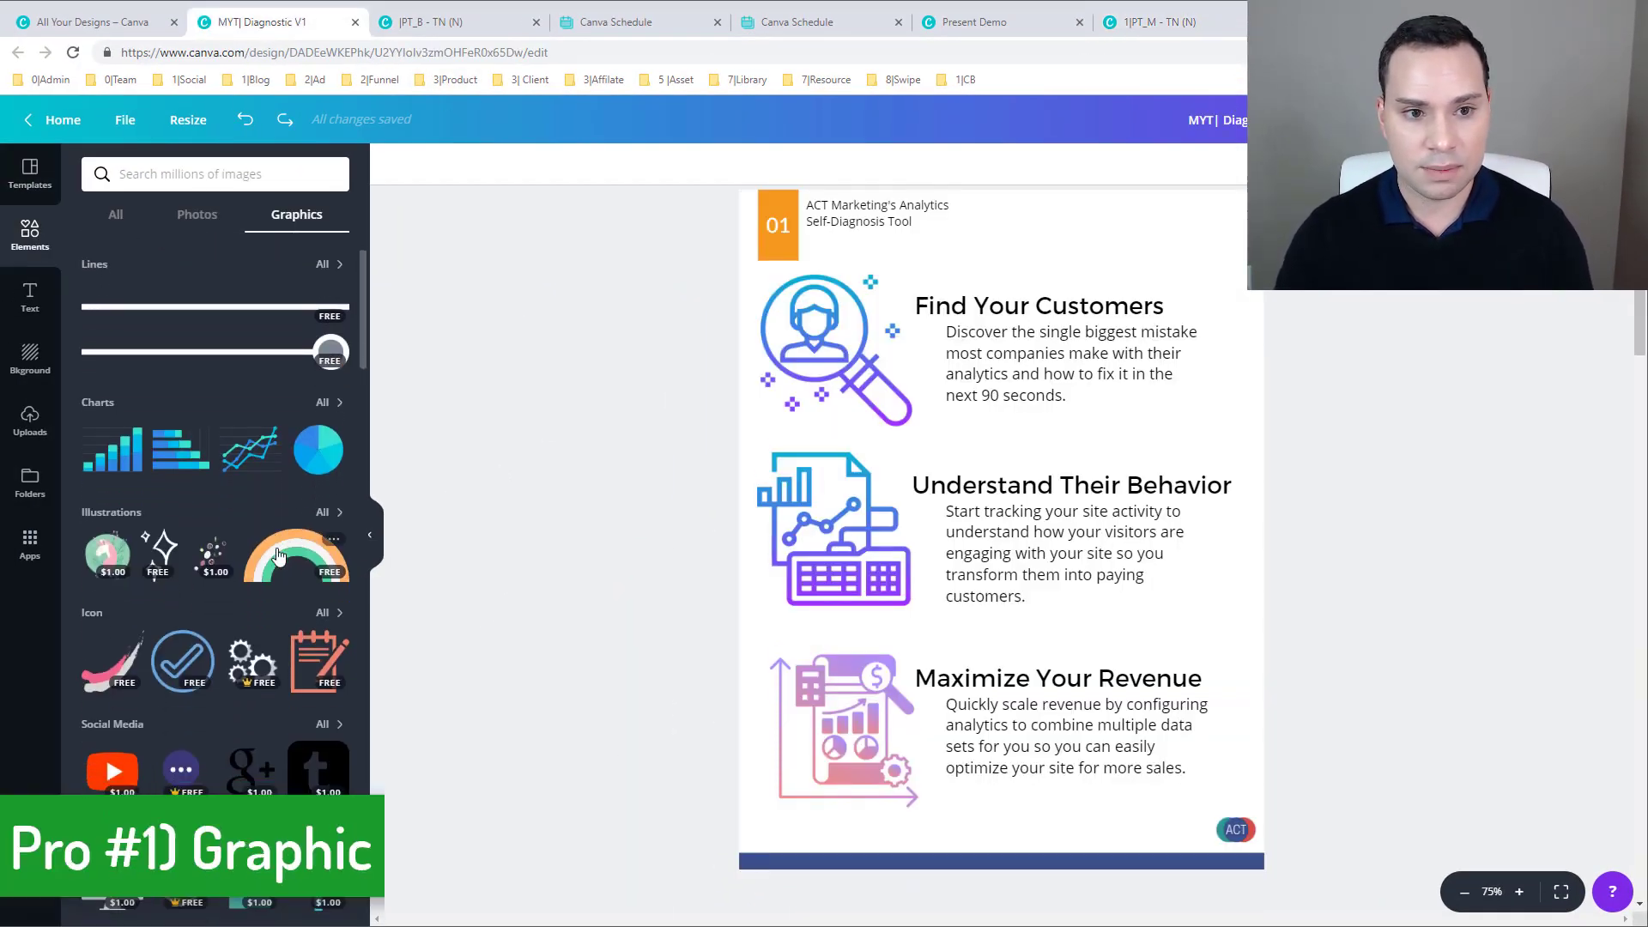
scroll(277, 511, down, 8)
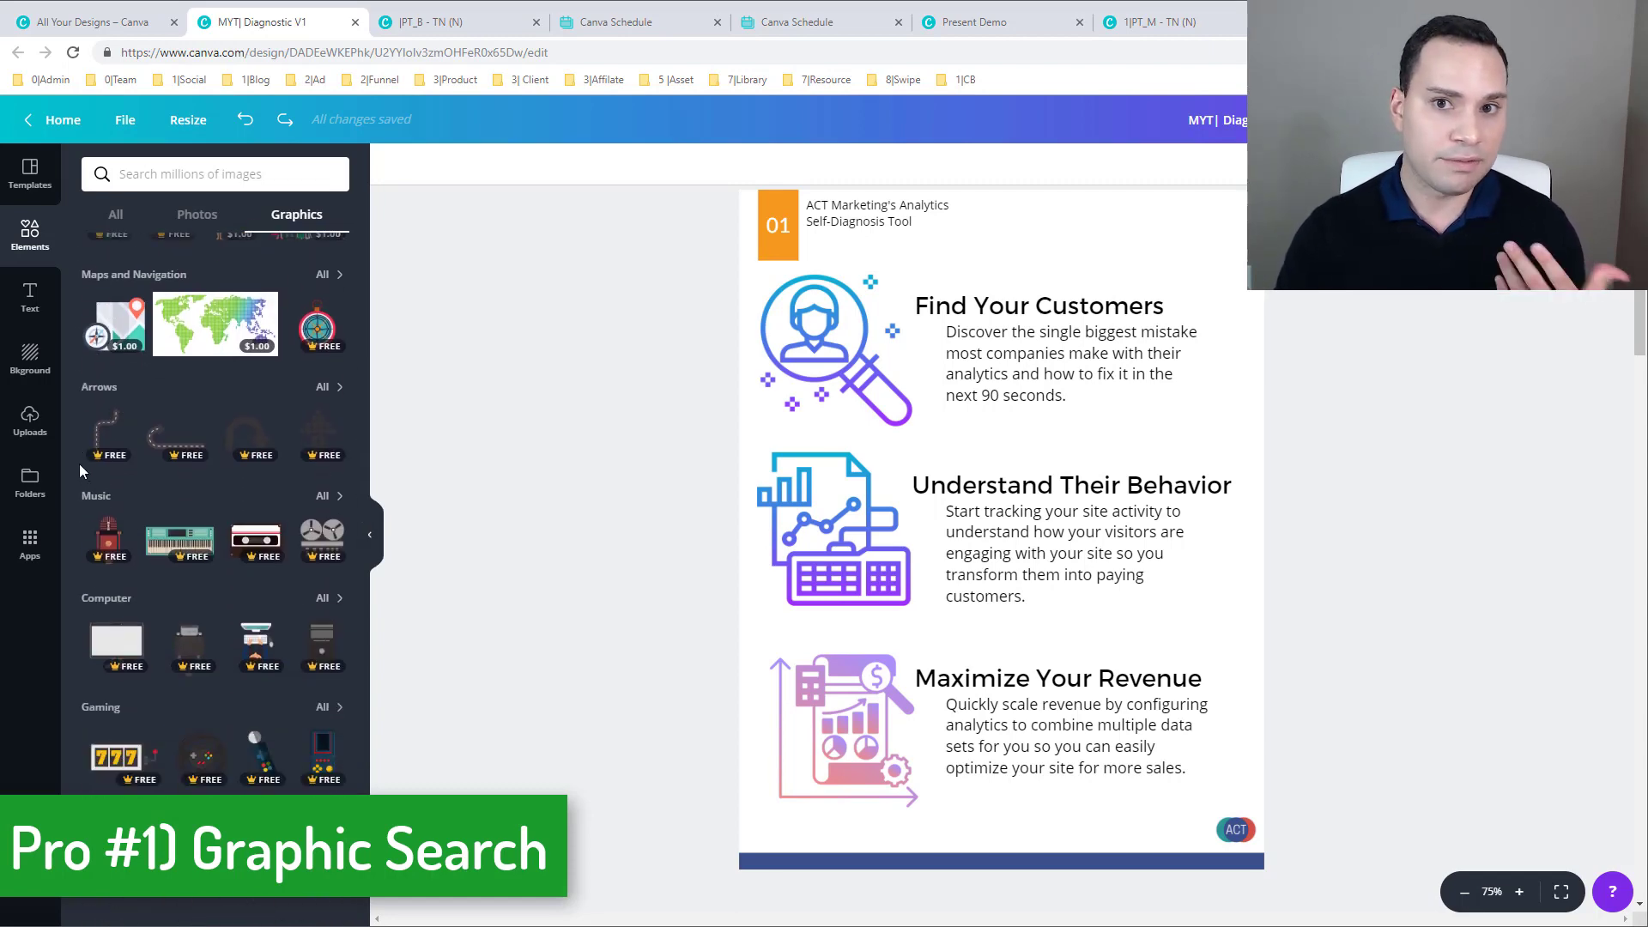
scroll(95, 464, down, 5)
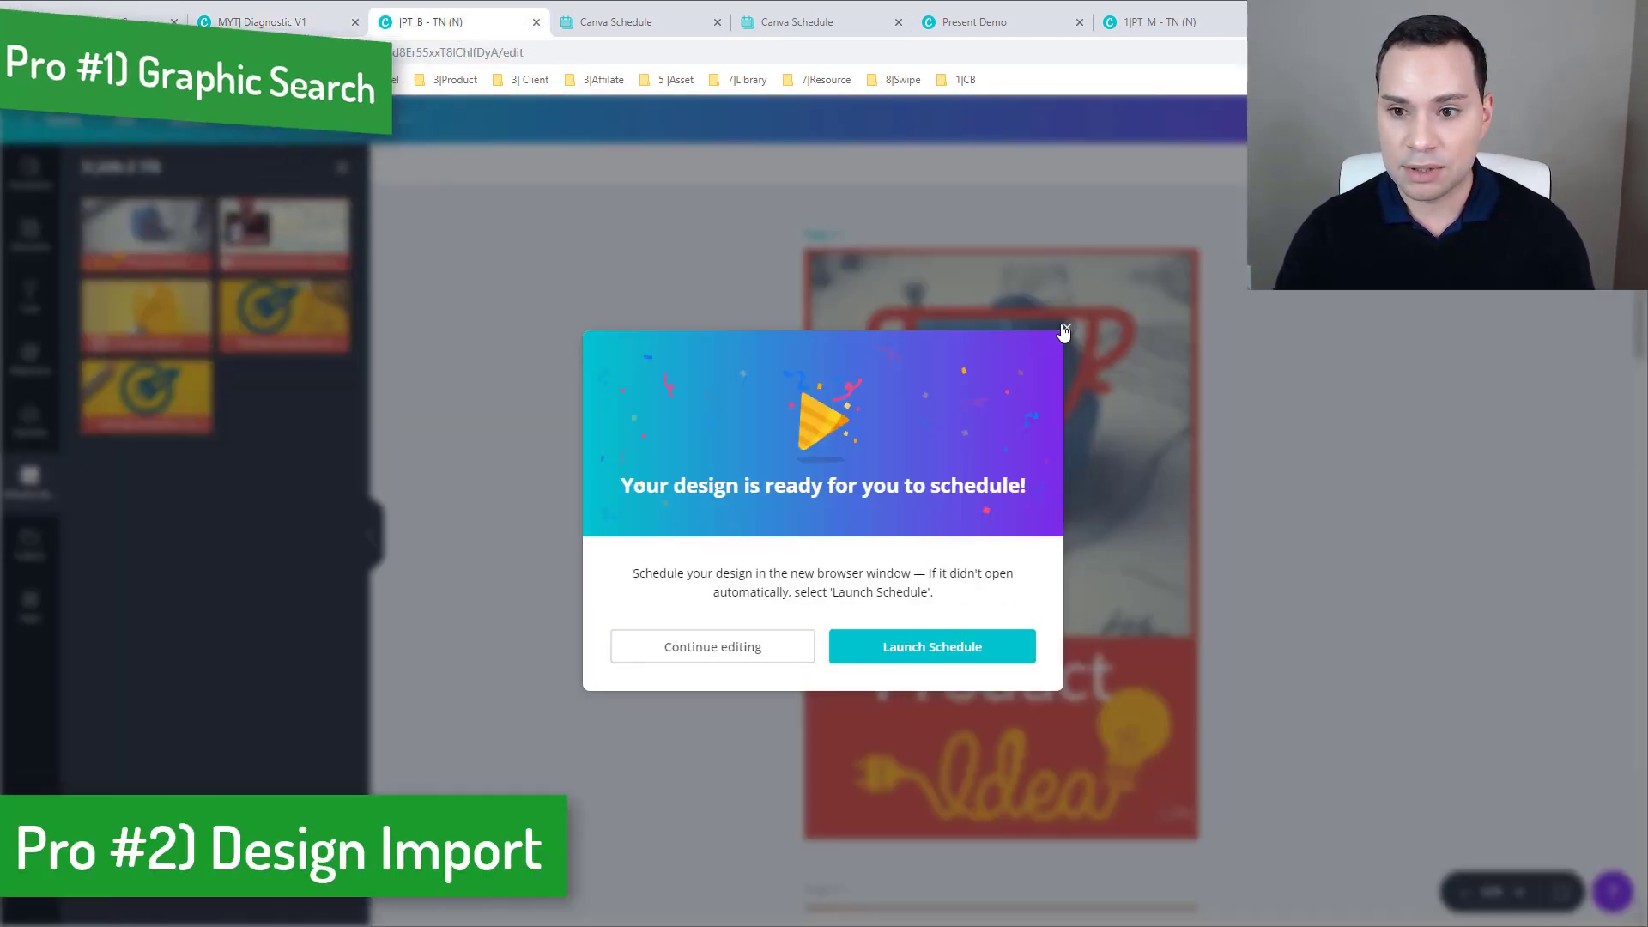
Step: Keep editing and apply the Membership Site Ideas design to page 2
click(1162, 401)
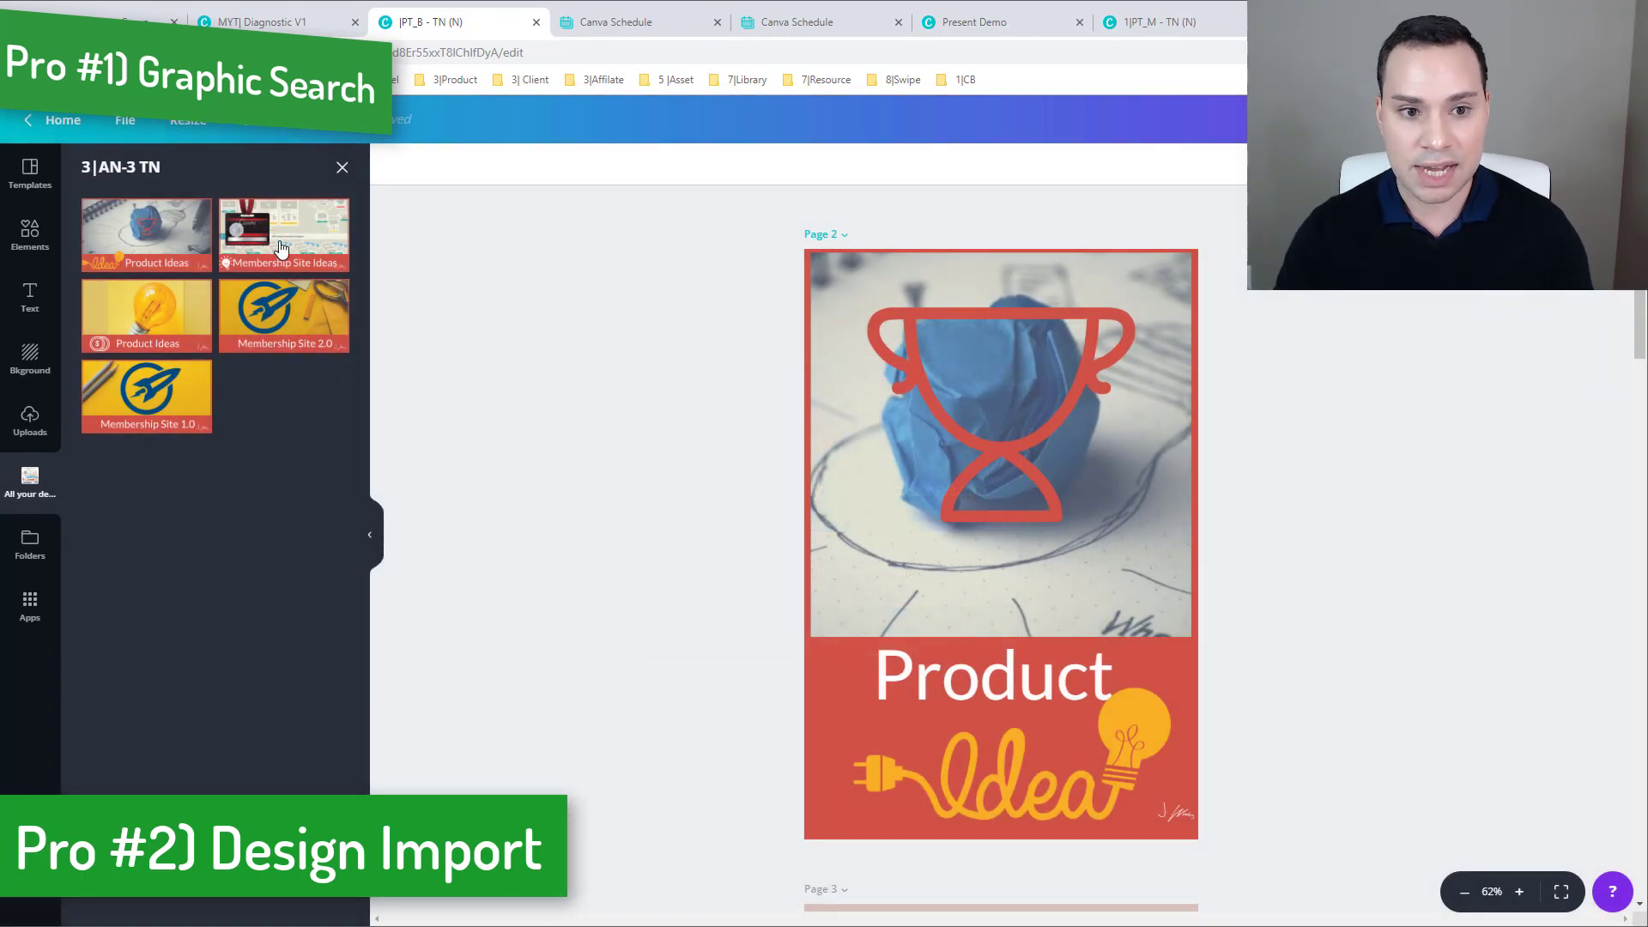
click(954, 570)
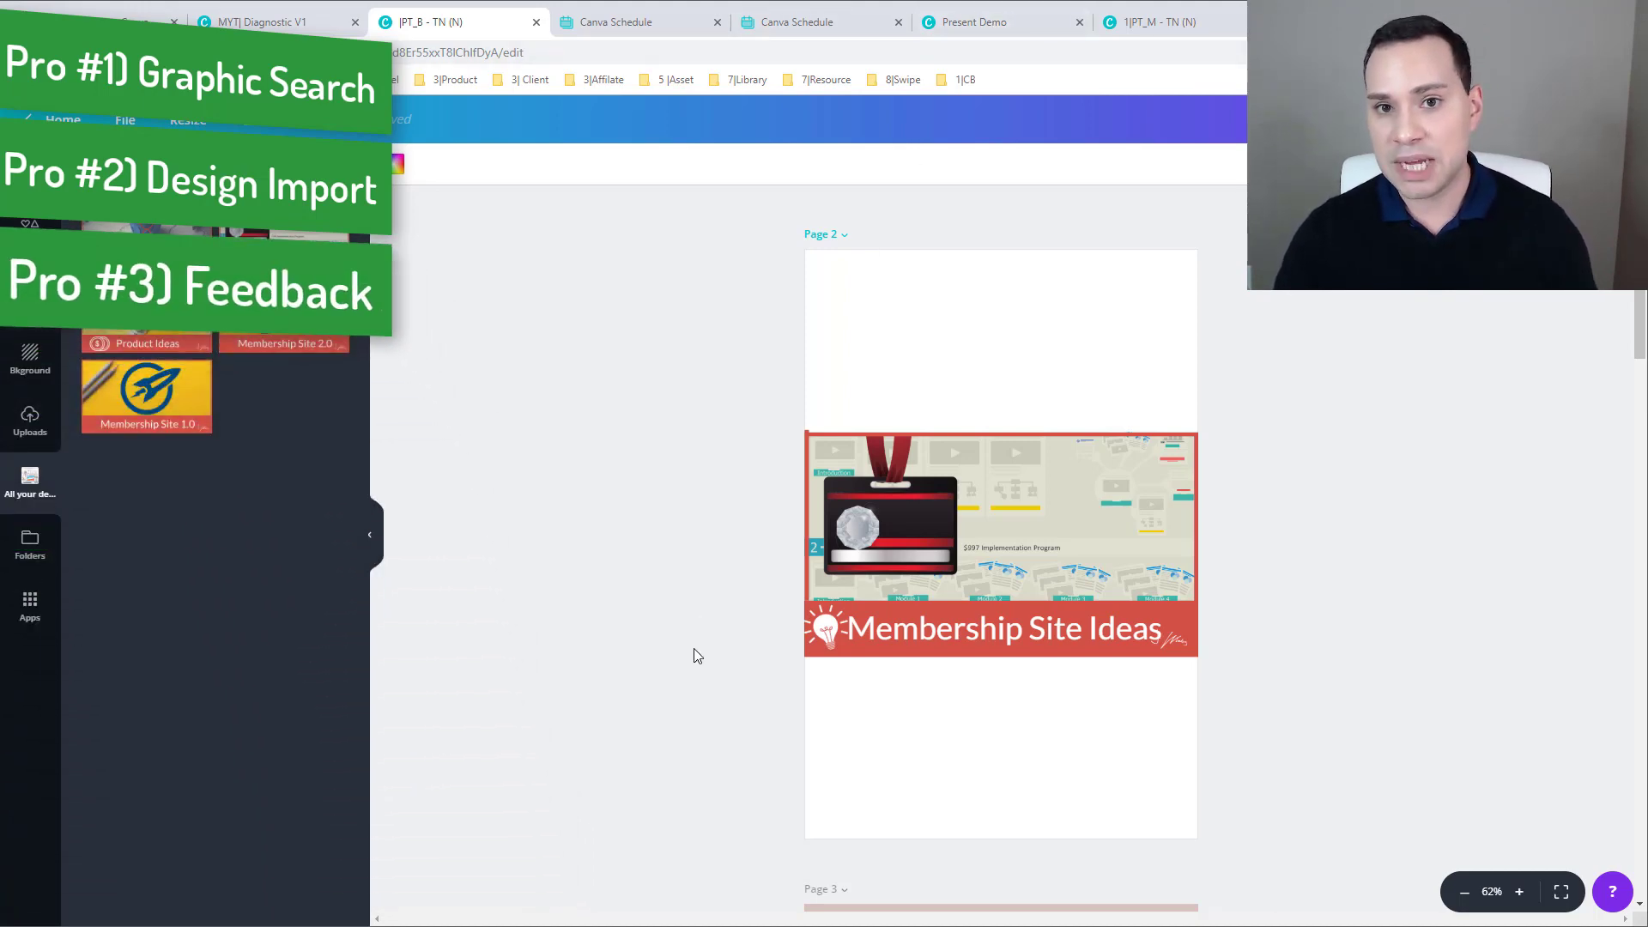
Step: Cycle through both Canva Schedule calendars and Present Demo, ending on the 1|PT_M - TN (N) design
click(652, 26)
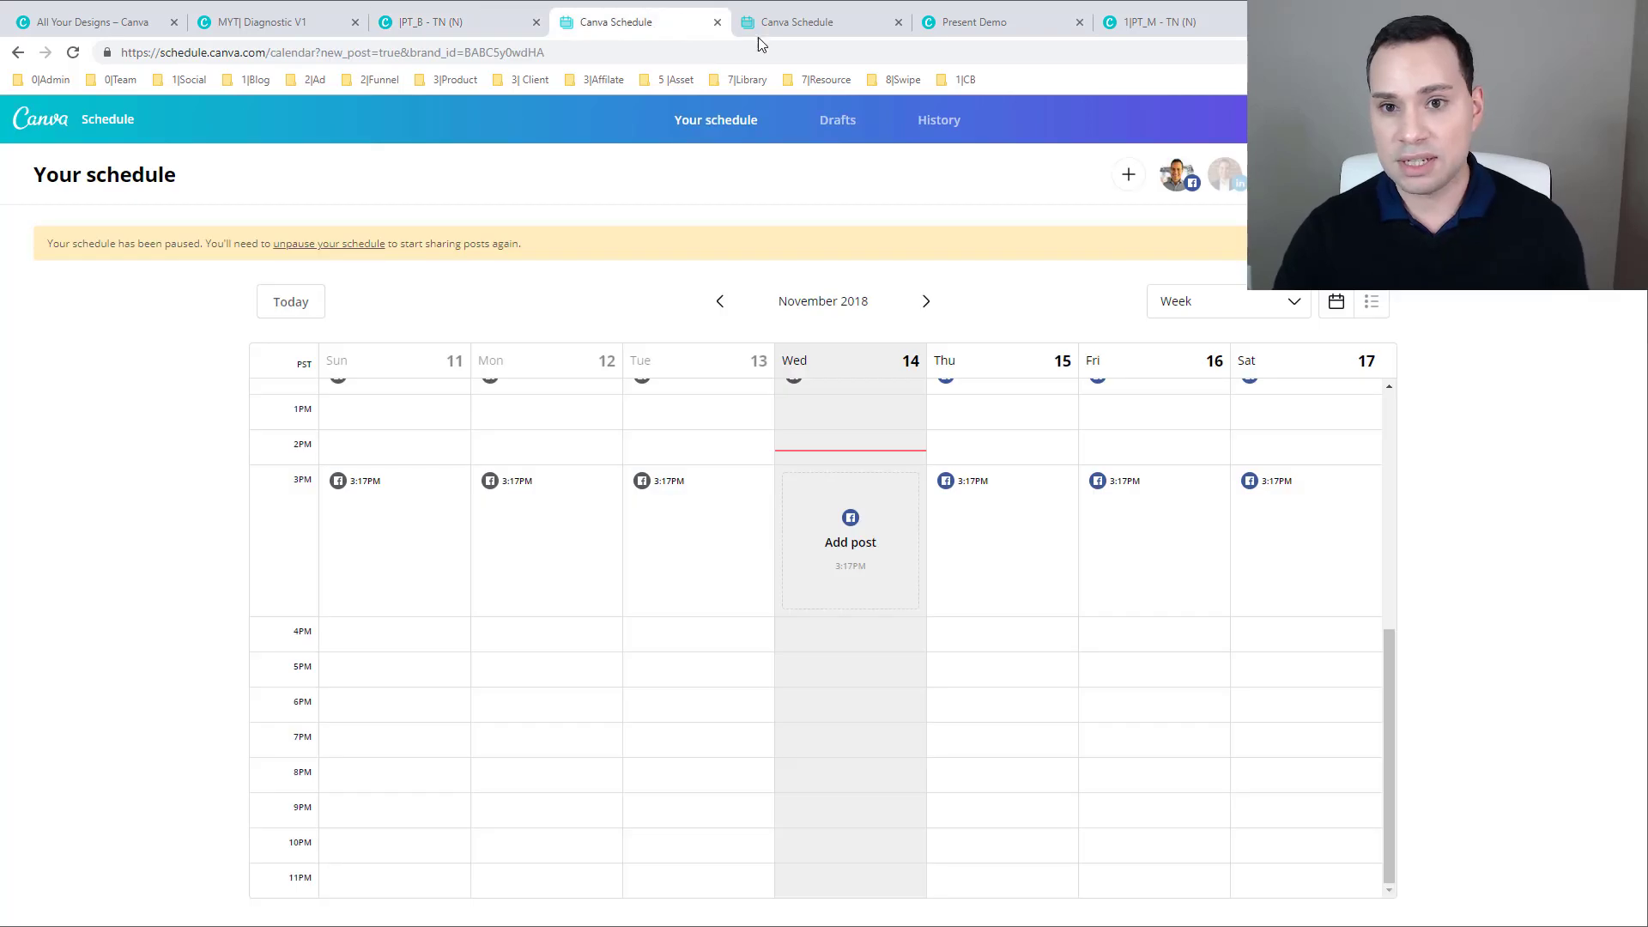
click(809, 25)
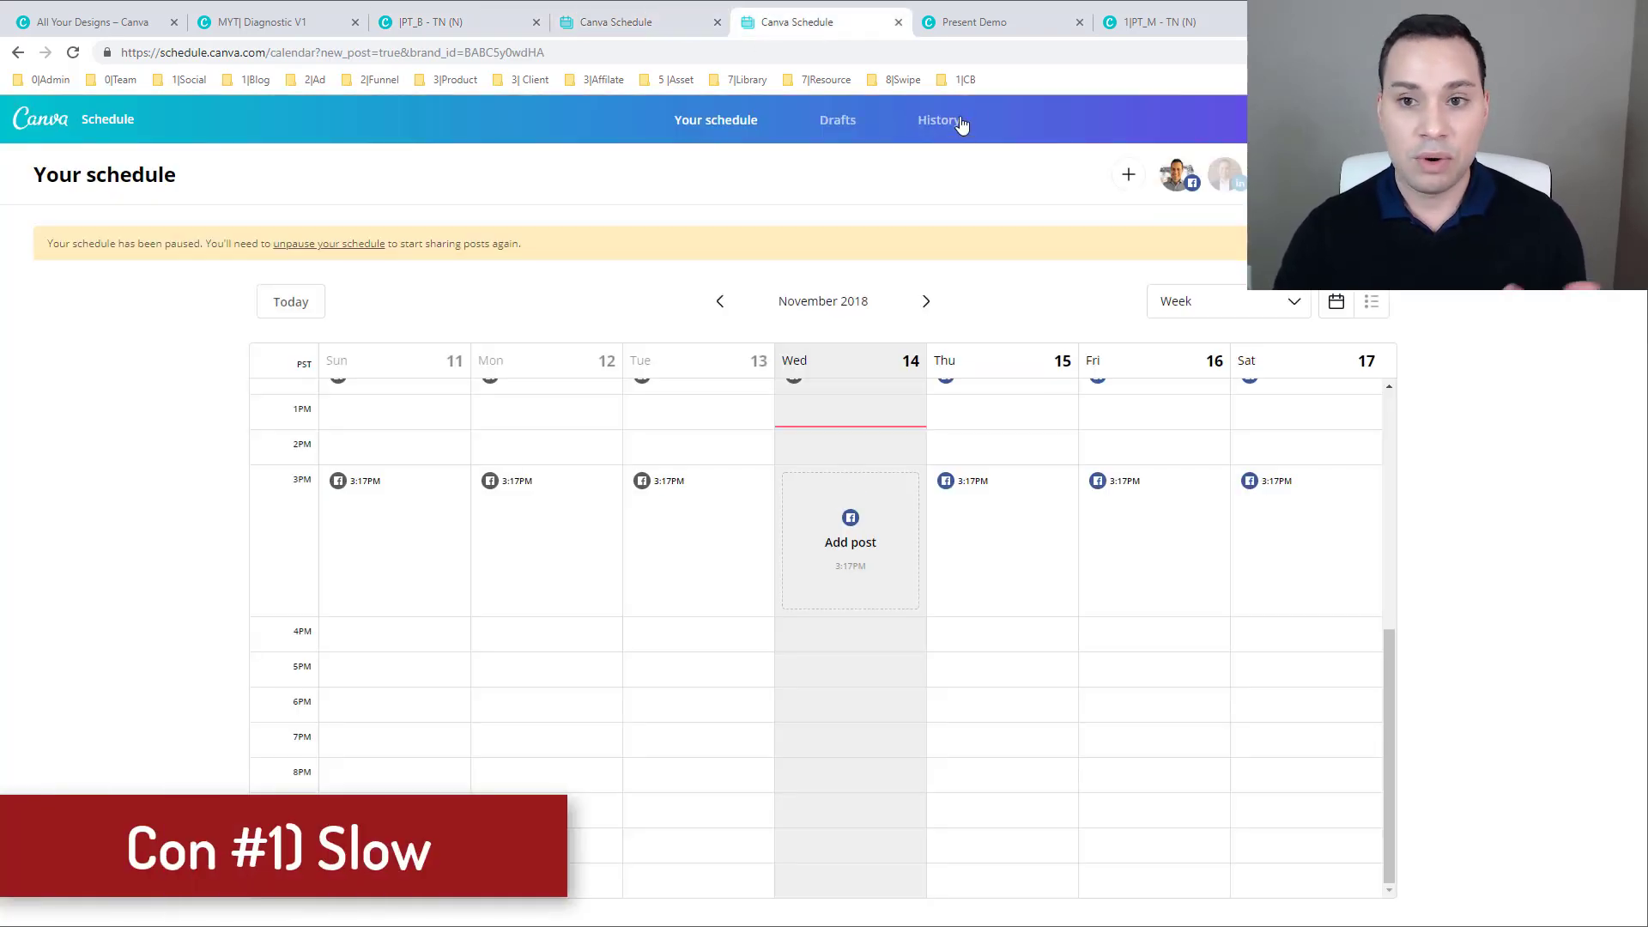
click(978, 22)
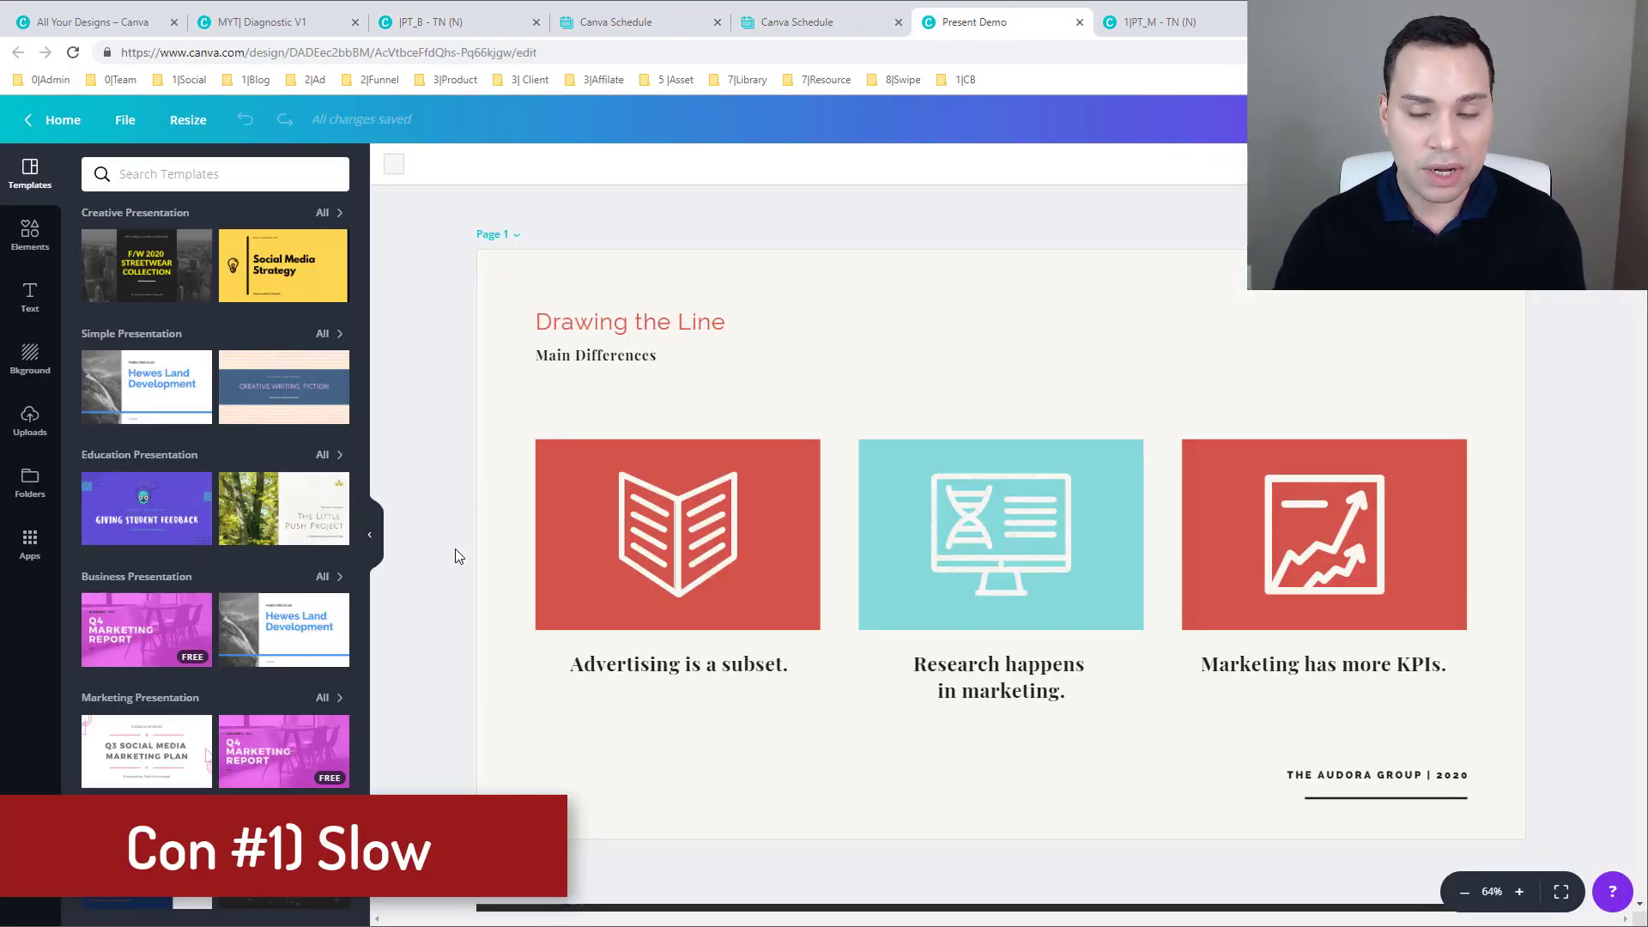
click(1157, 28)
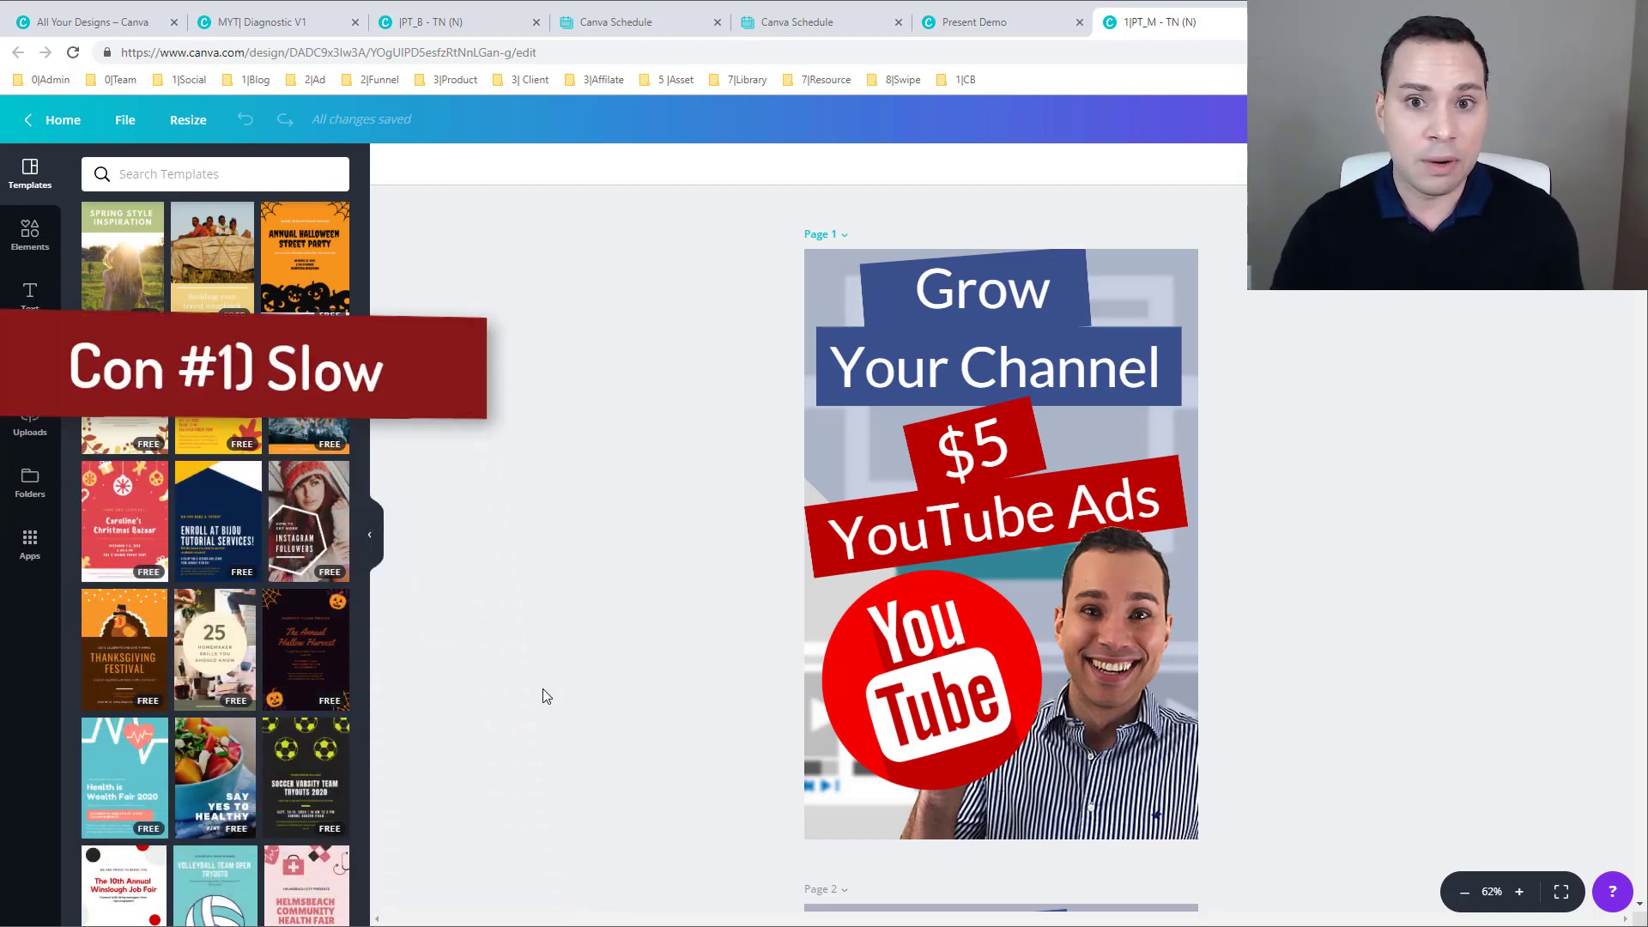
Step: In the MYT| Diagnostic V1 design, reposition the Find Your Customers bulleted list and widen it leftward
click(296, 17)
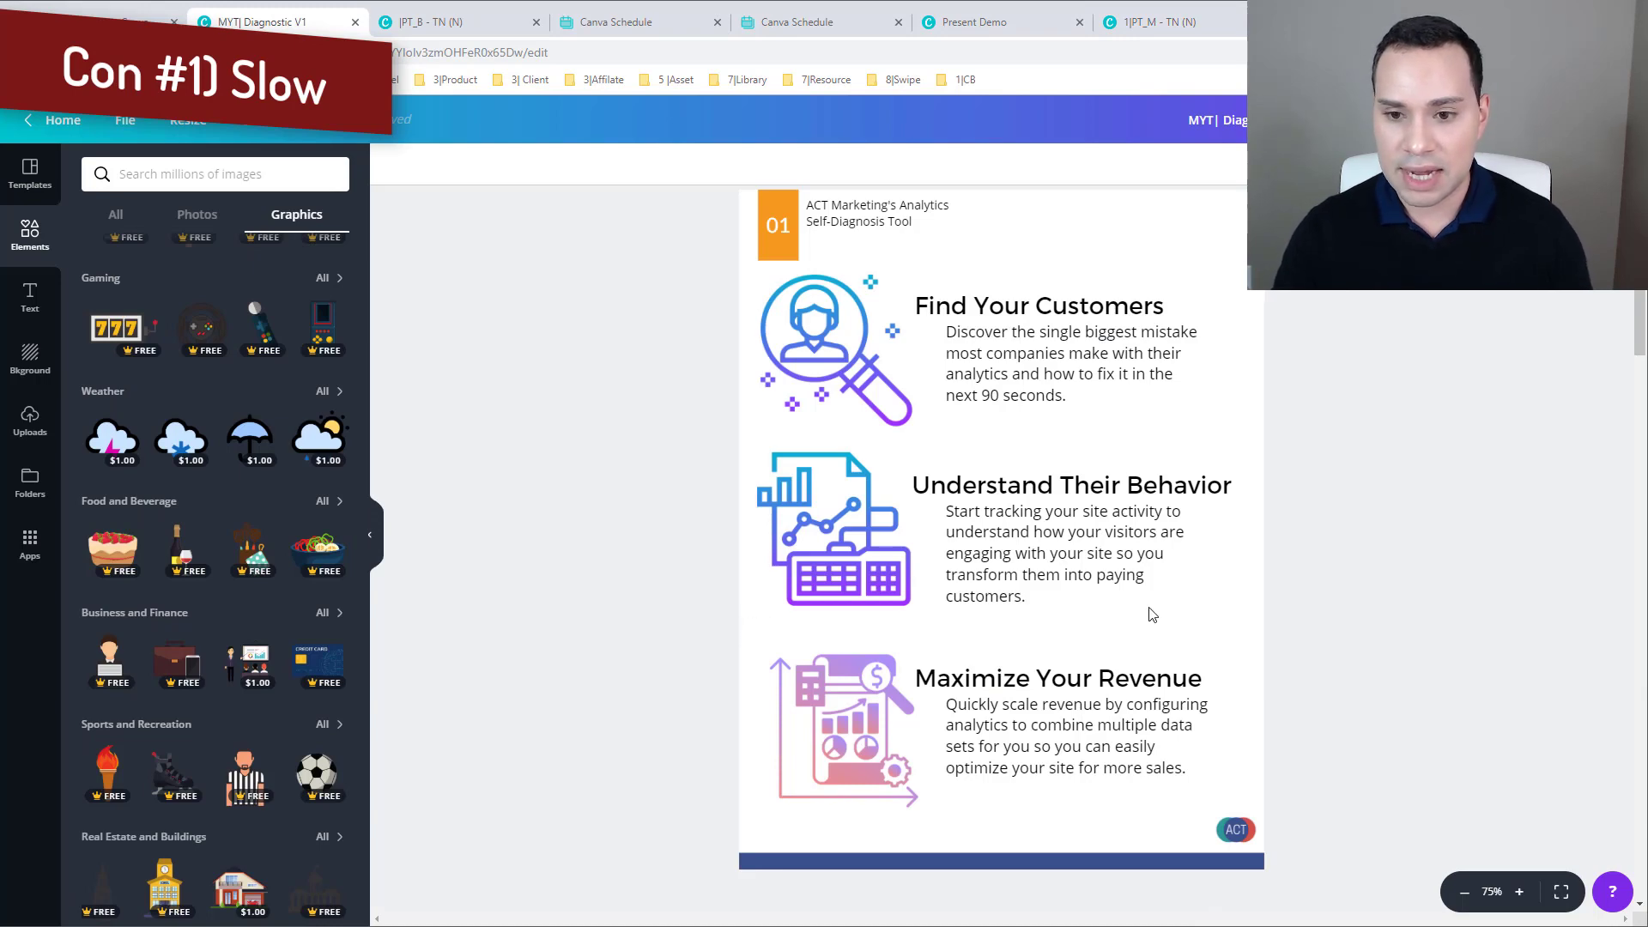
scroll(709, 504, down, 10)
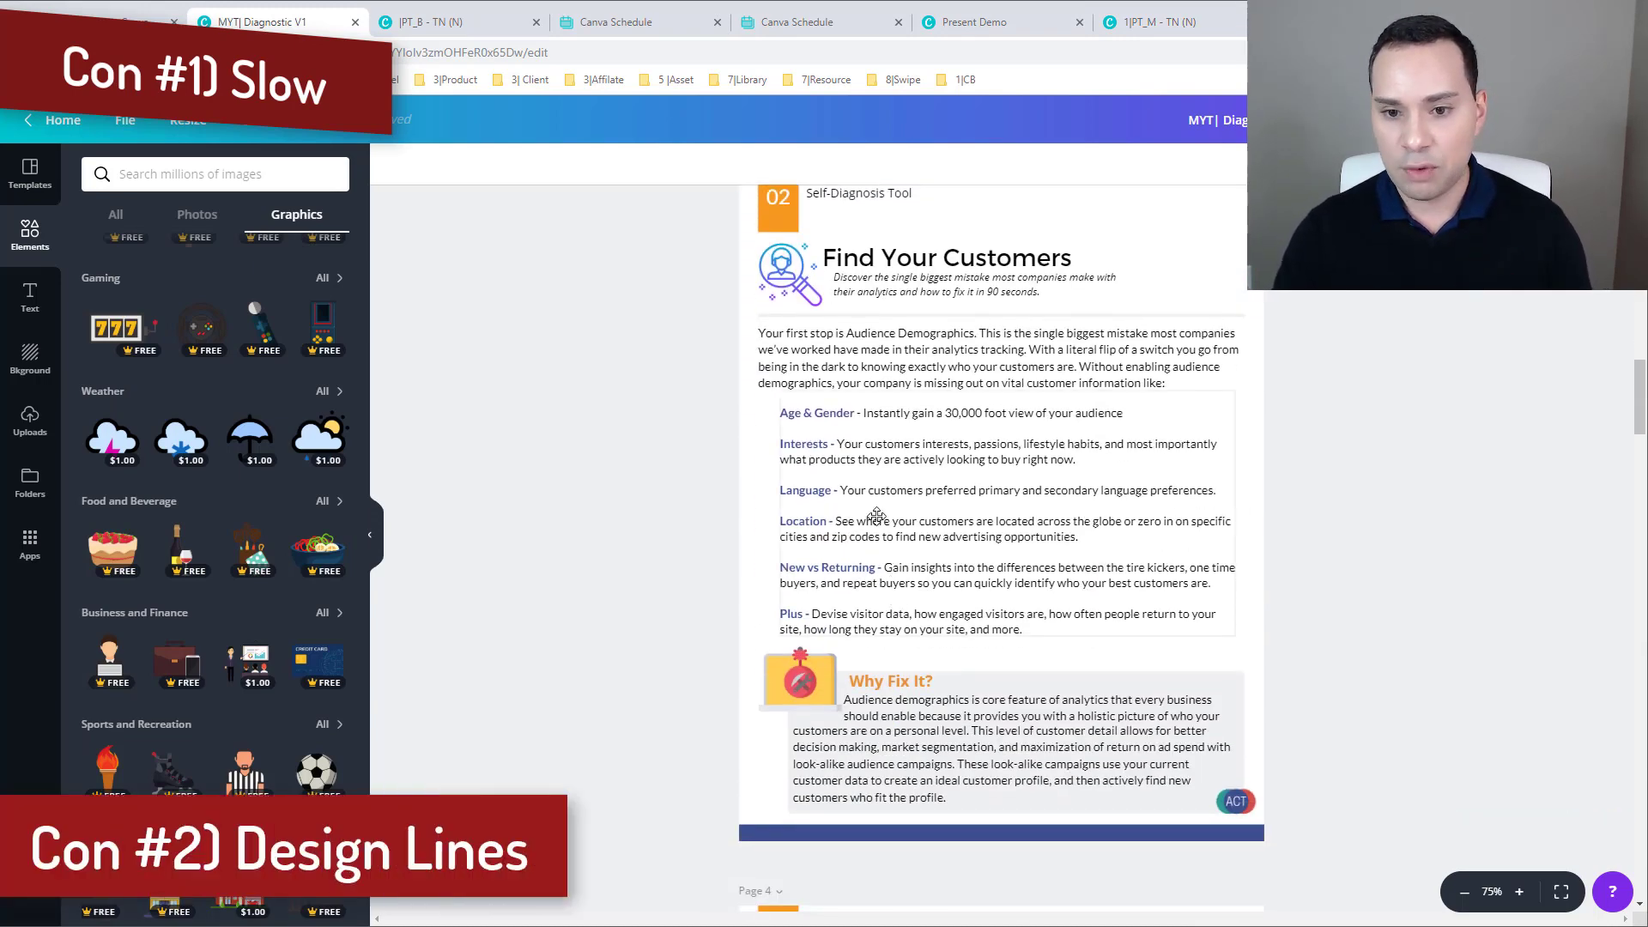
drag(880, 514, 886, 513)
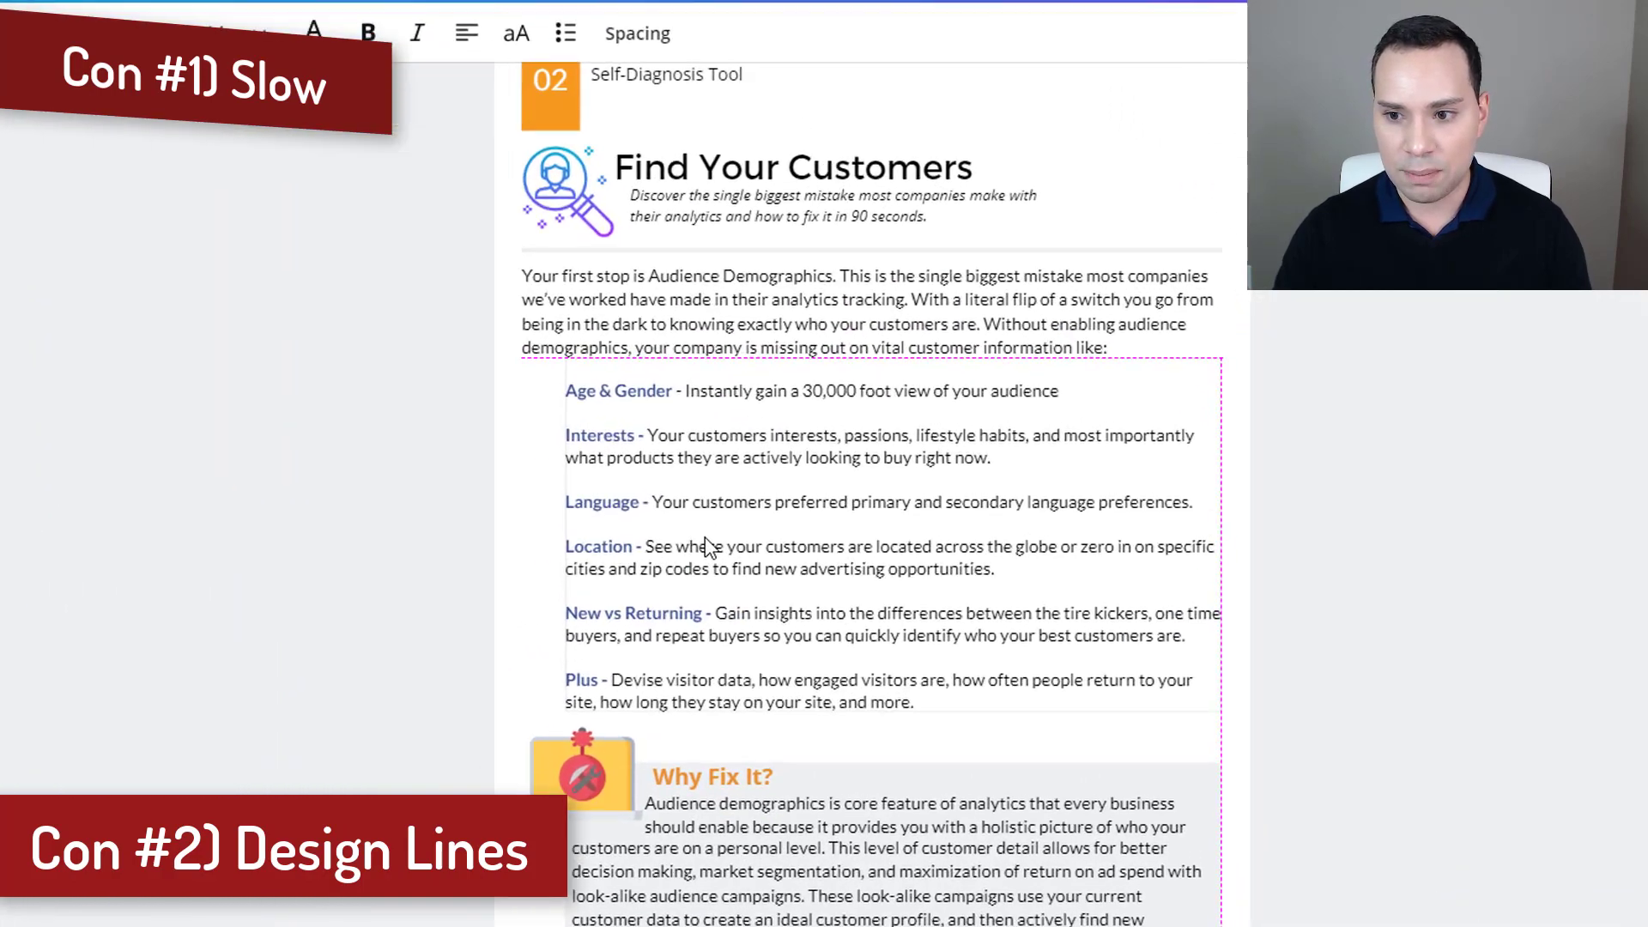
drag(655, 542, 656, 543)
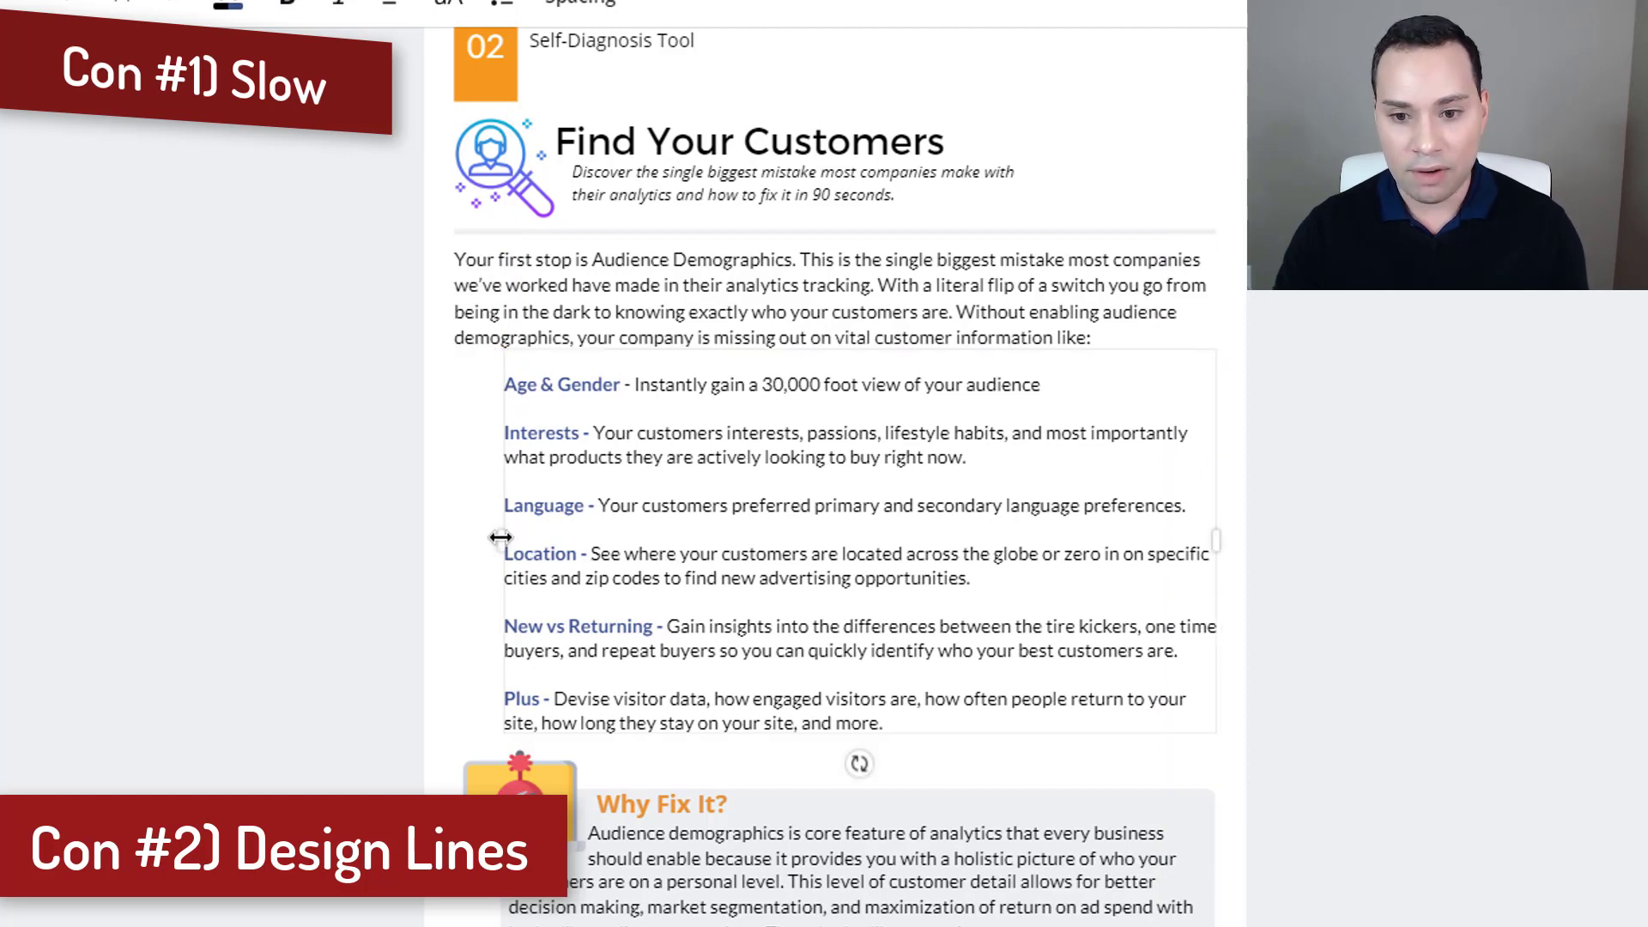
drag(501, 537, 448, 521)
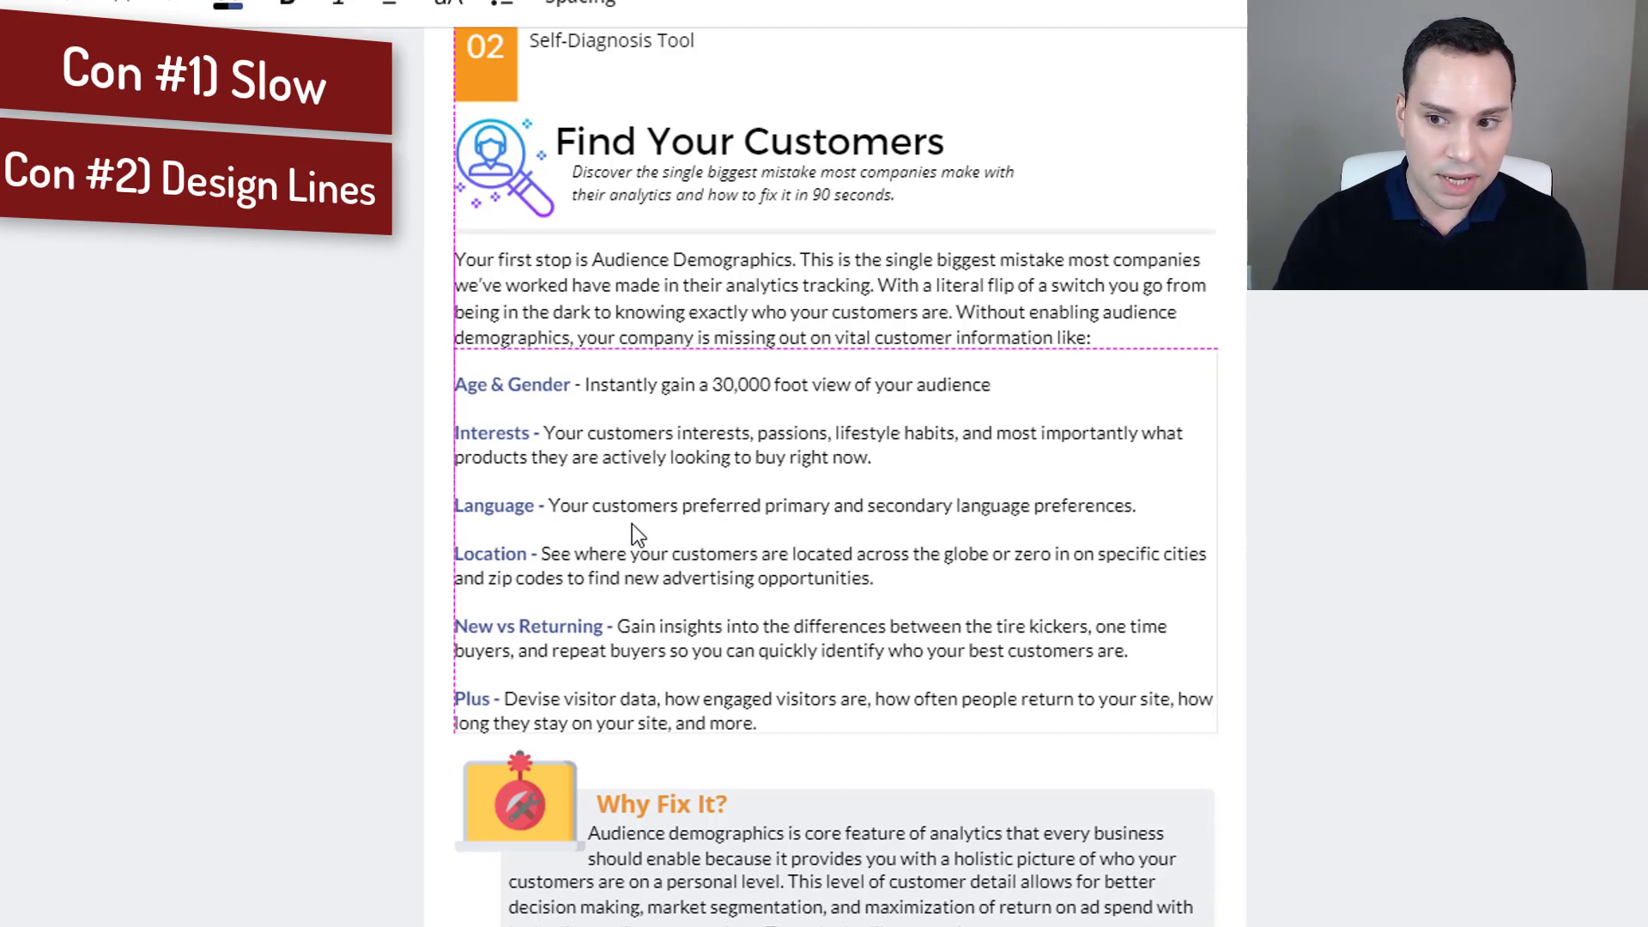
click(632, 525)
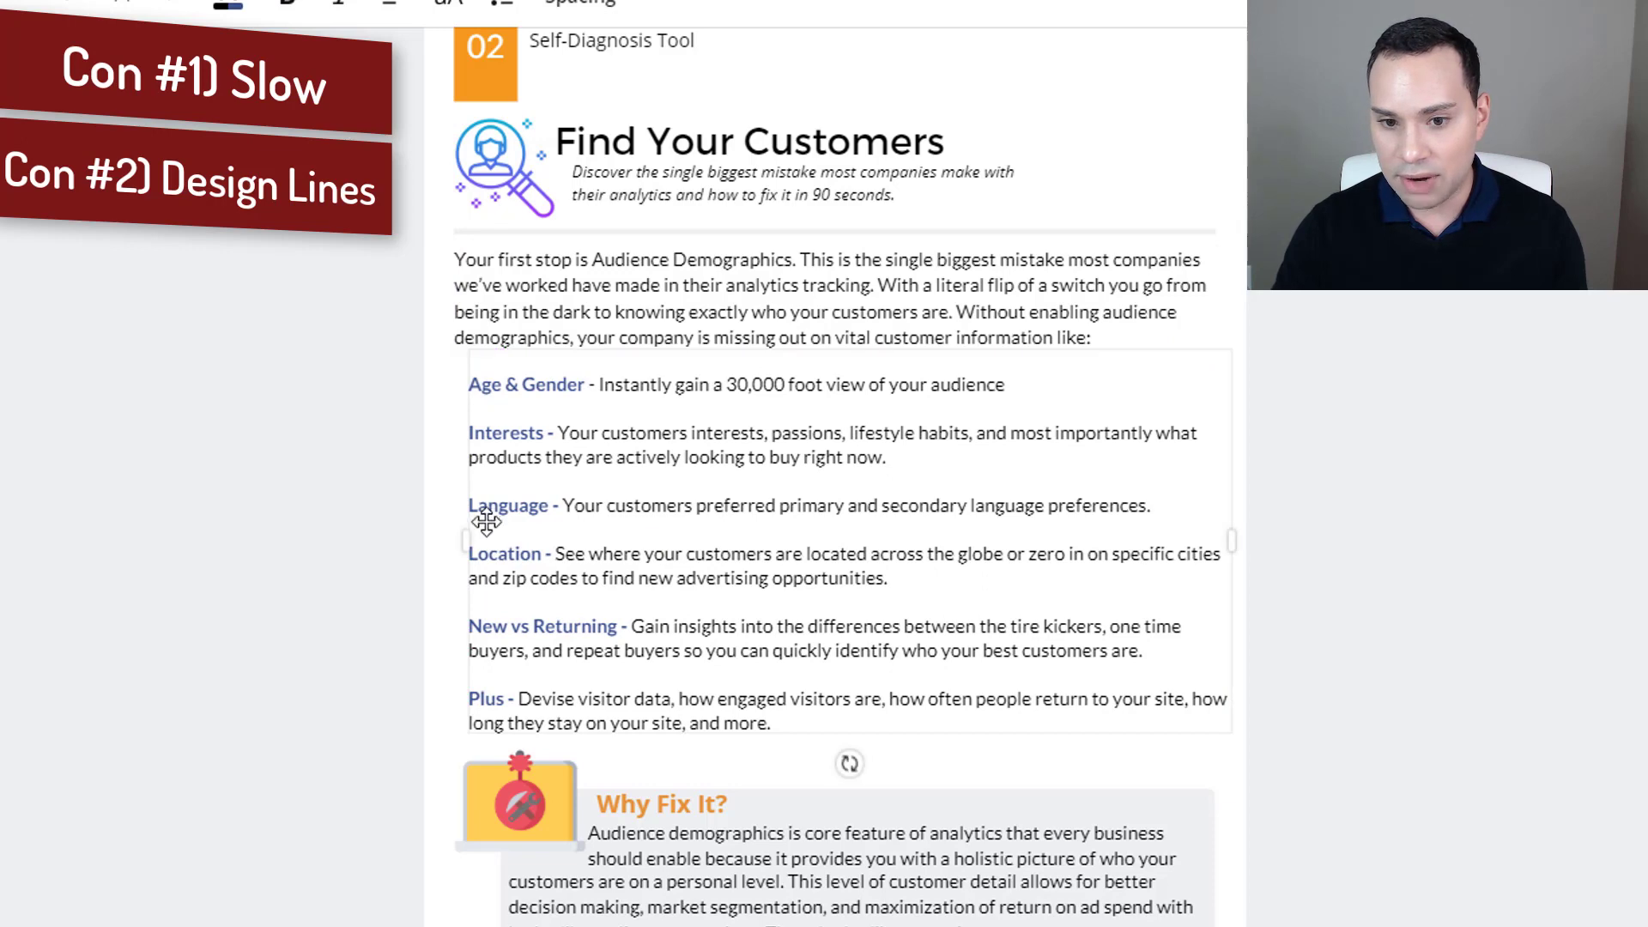
mouse_move(474, 542)
mouse_down()
mouse_move(431, 537)
mouse_move(503, 534)
mouse_up()
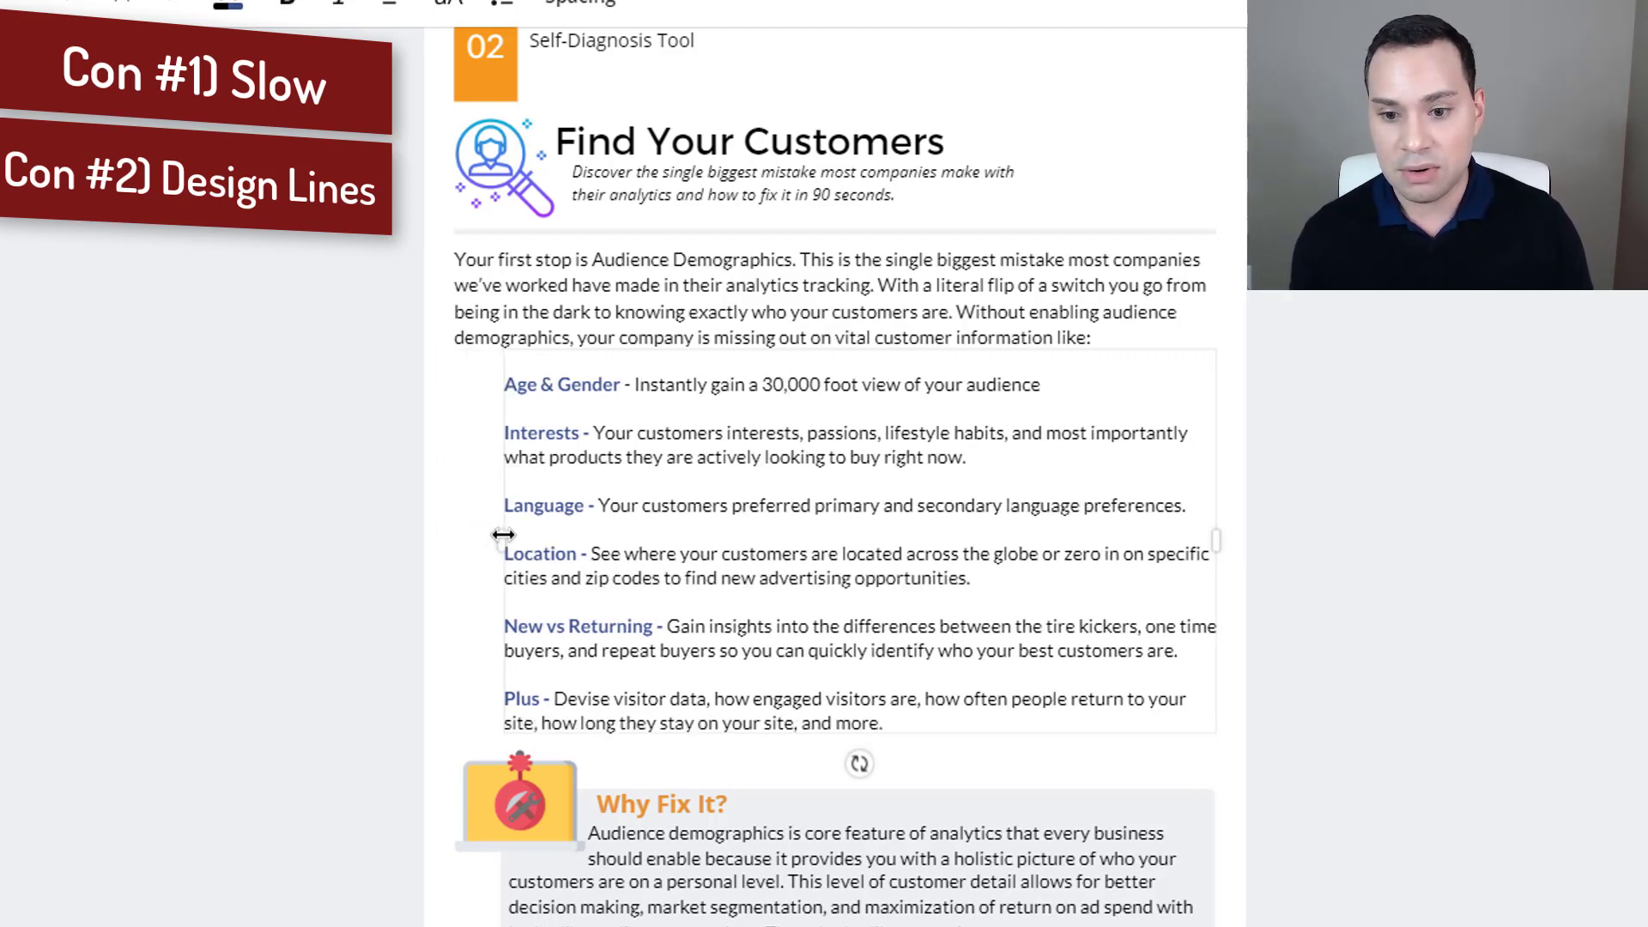
click(285, 526)
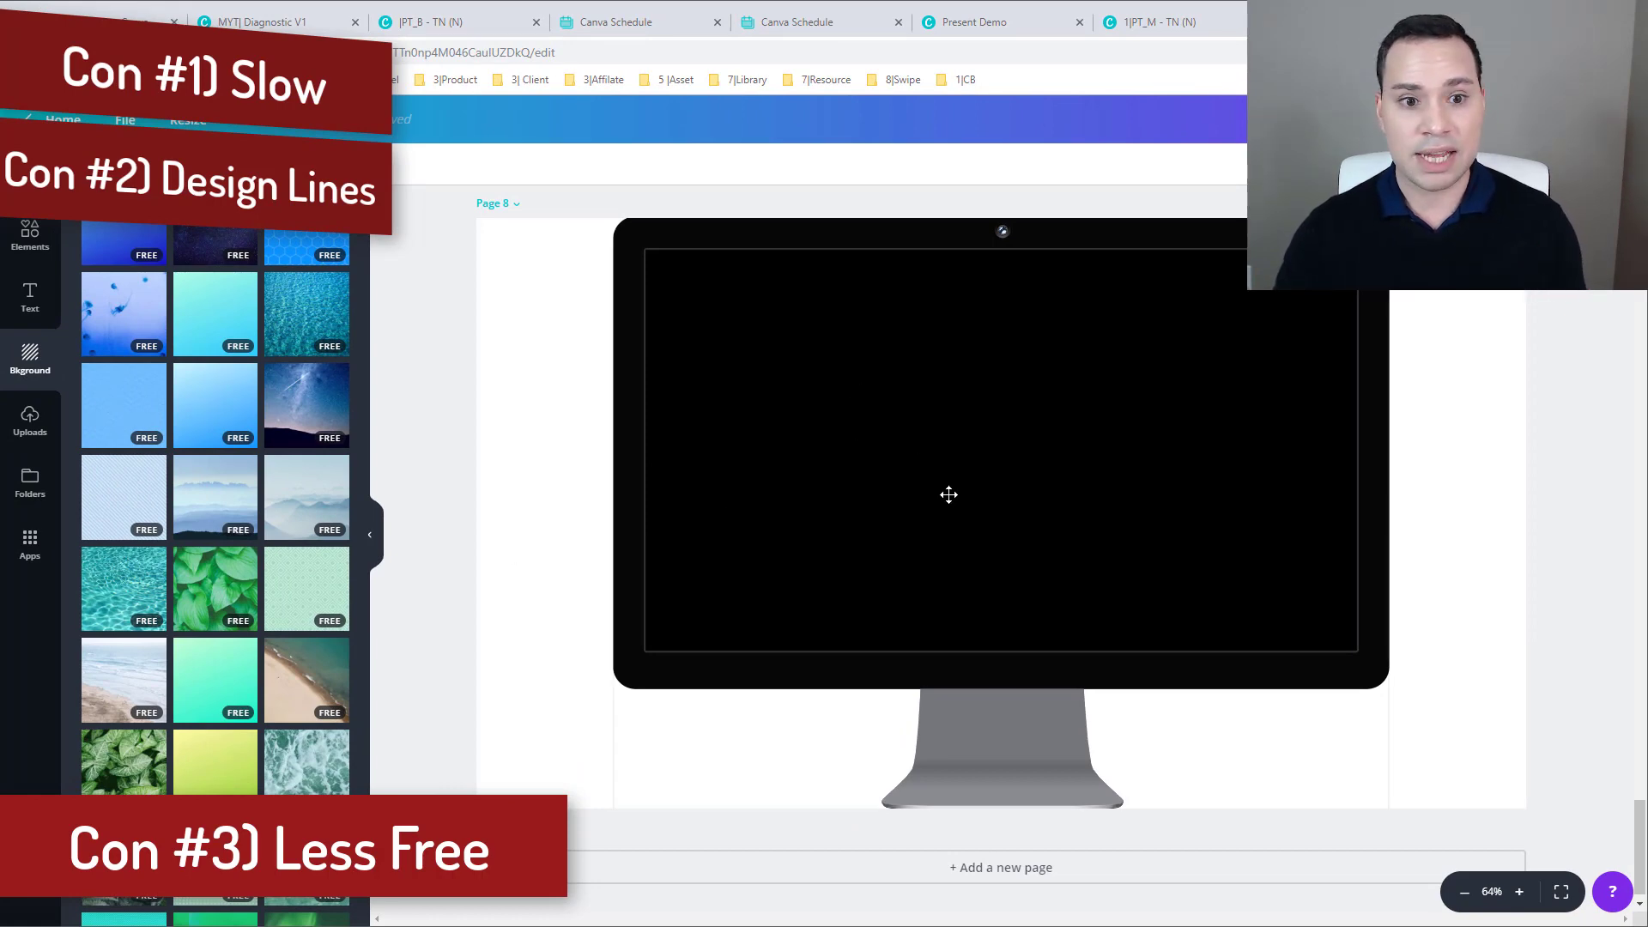
Step: Make the starry night sky image page 8's background, then scroll through the design's pages
drag(306, 403, 841, 467)
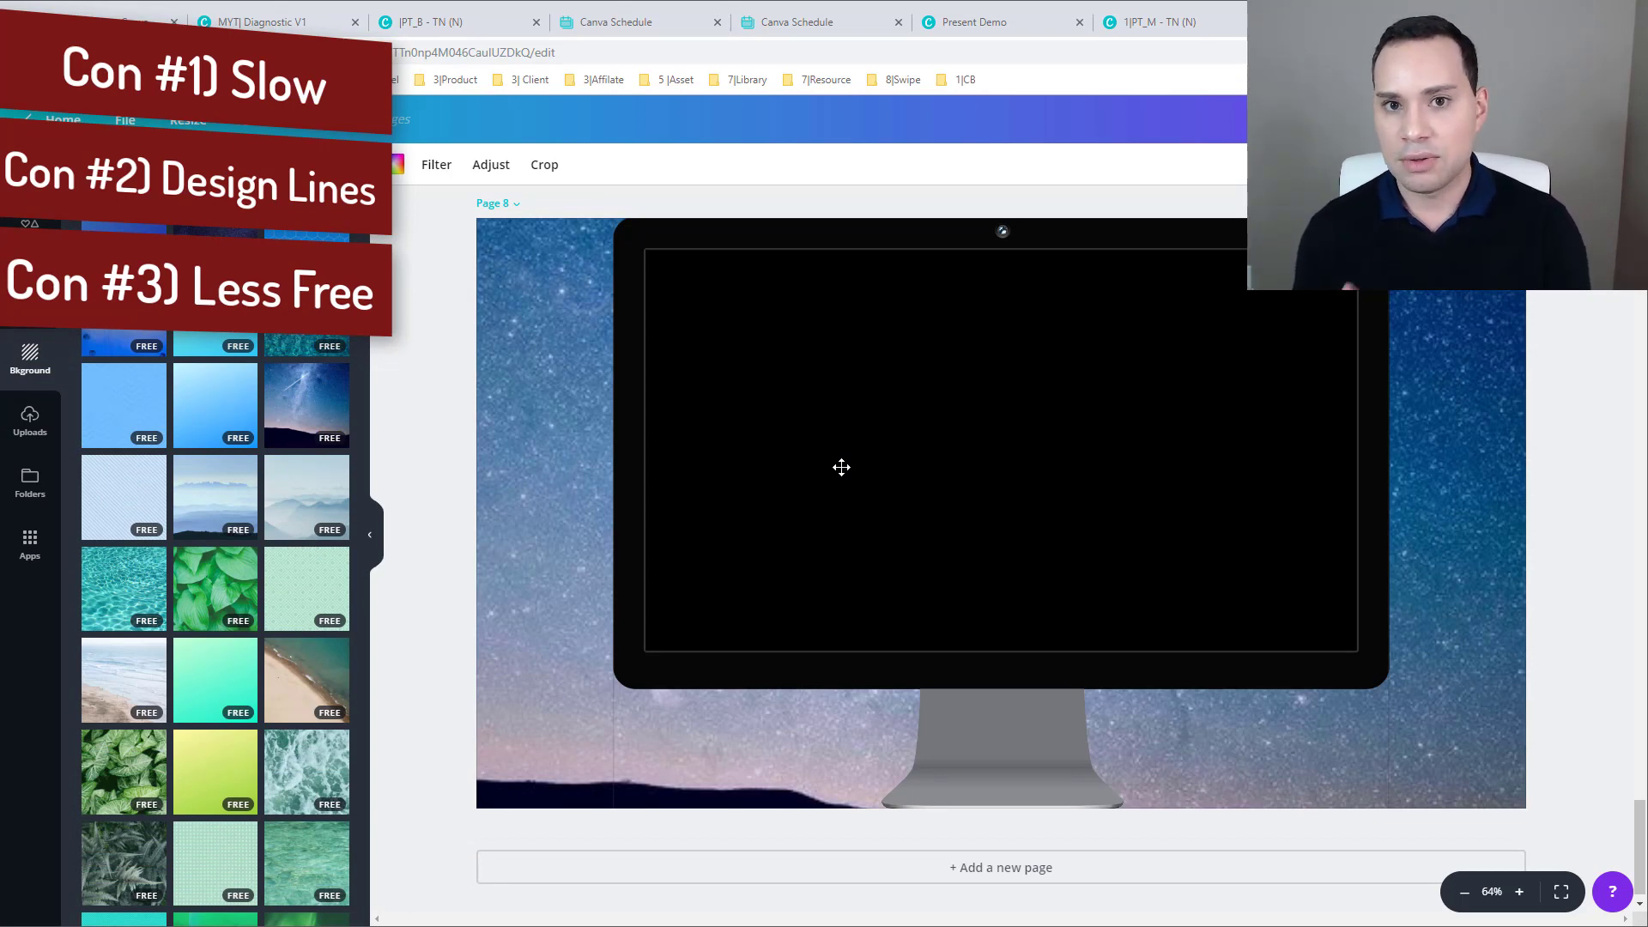
scroll(636, 519, up, 12)
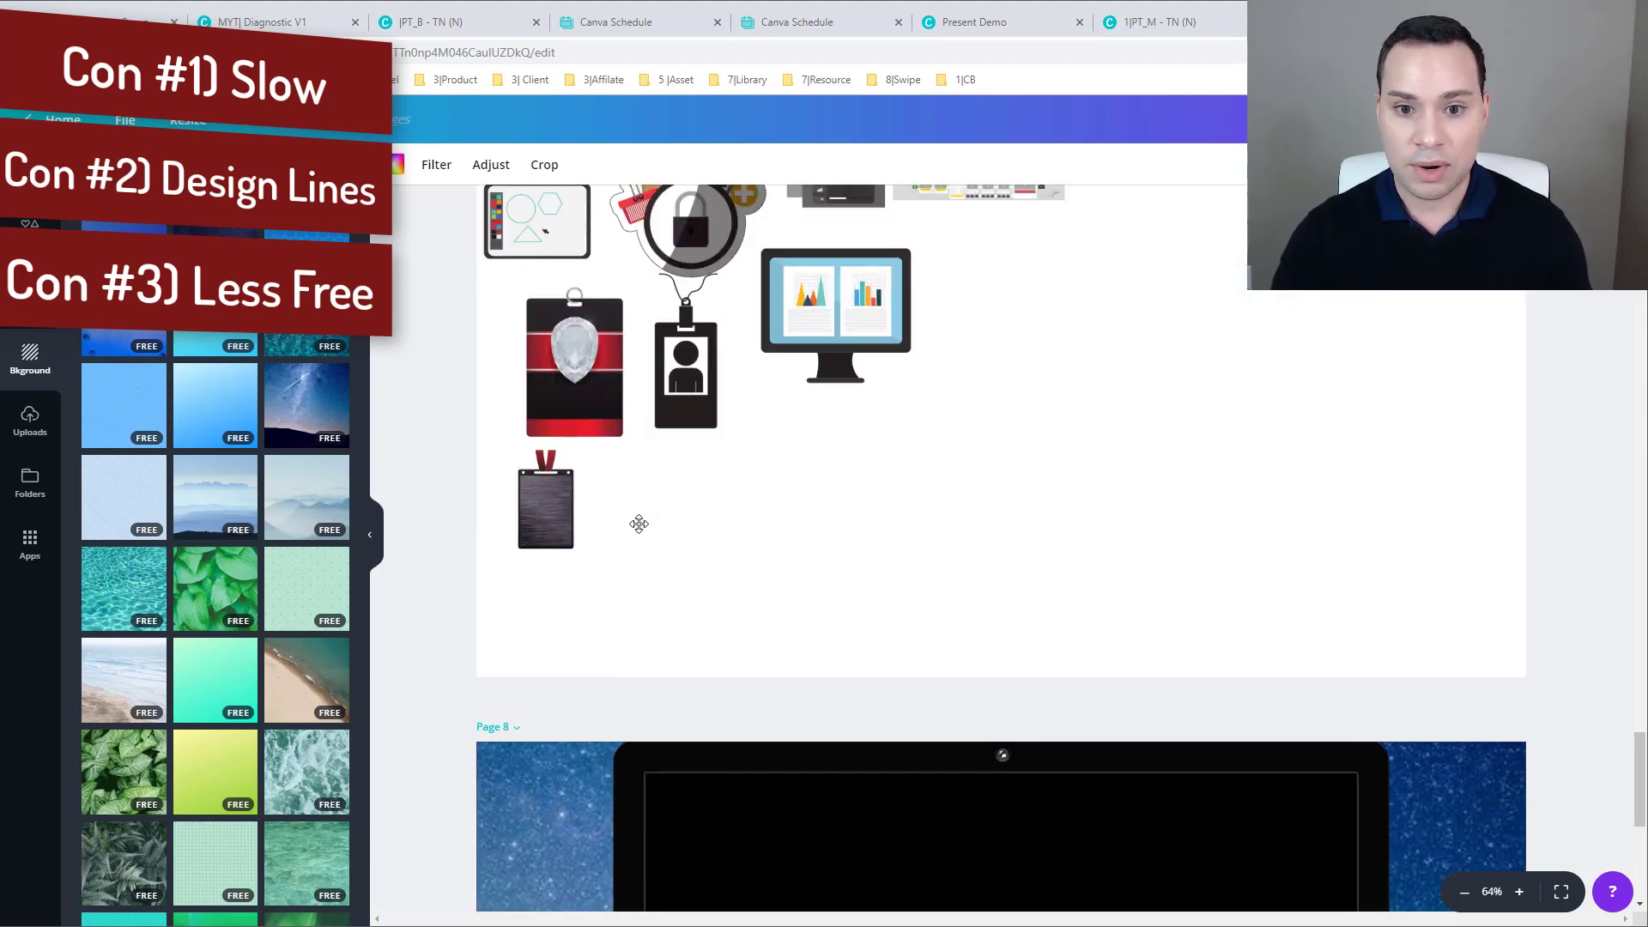
scroll(749, 563, up, 5)
scroll(995, 652, down, 3)
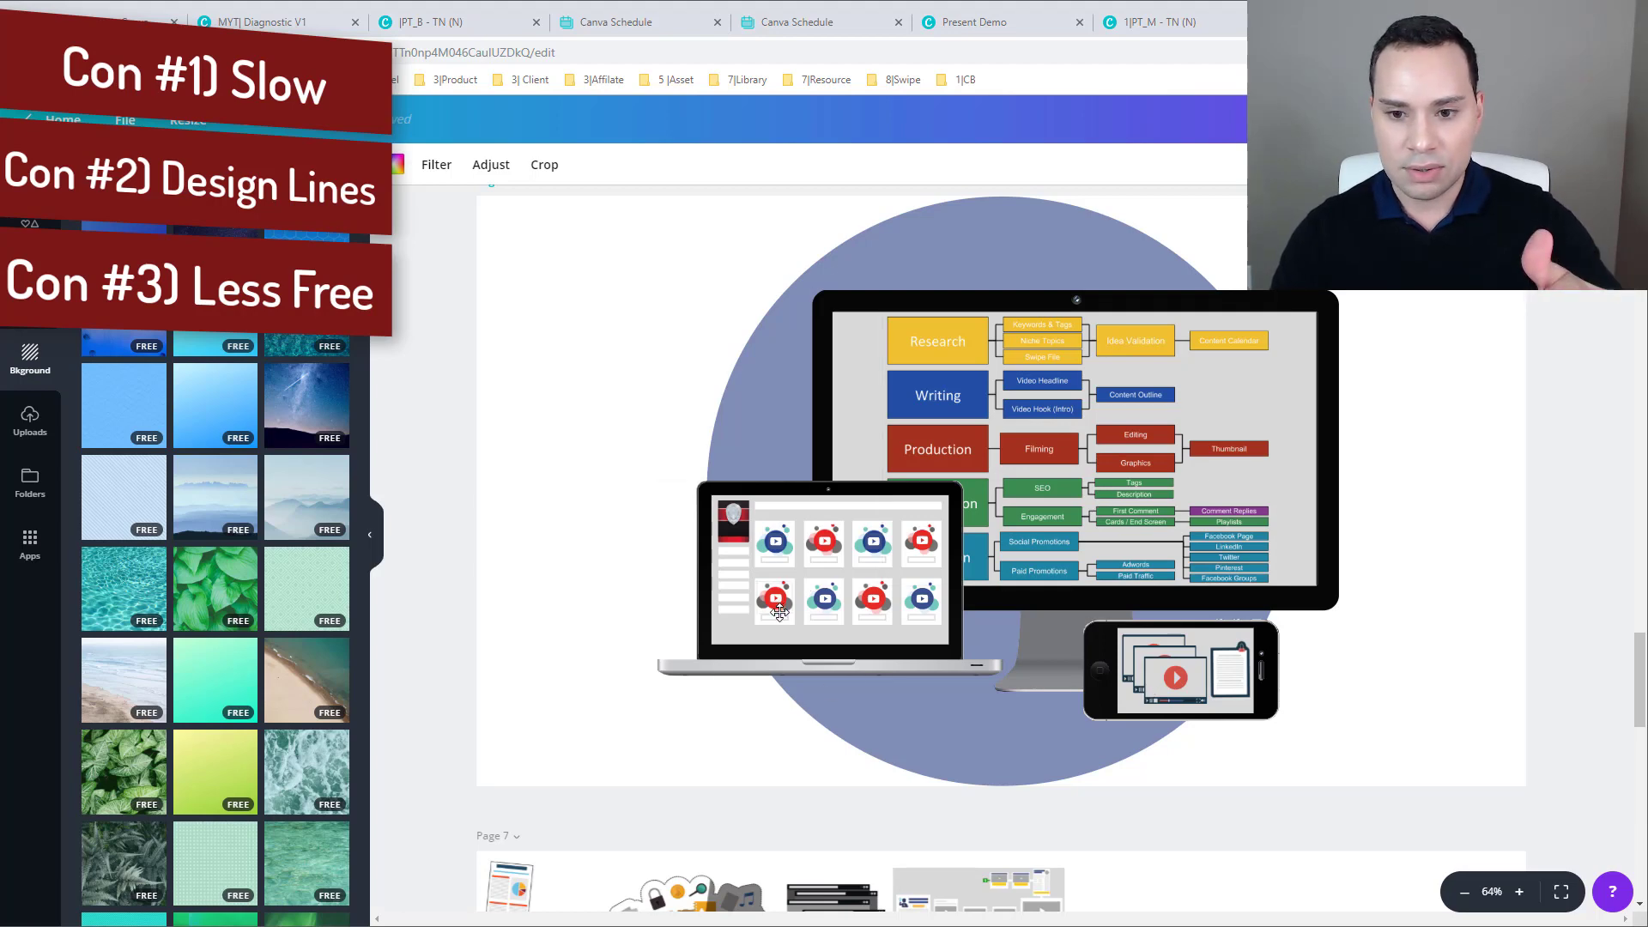
scroll(1005, 609, up, 10)
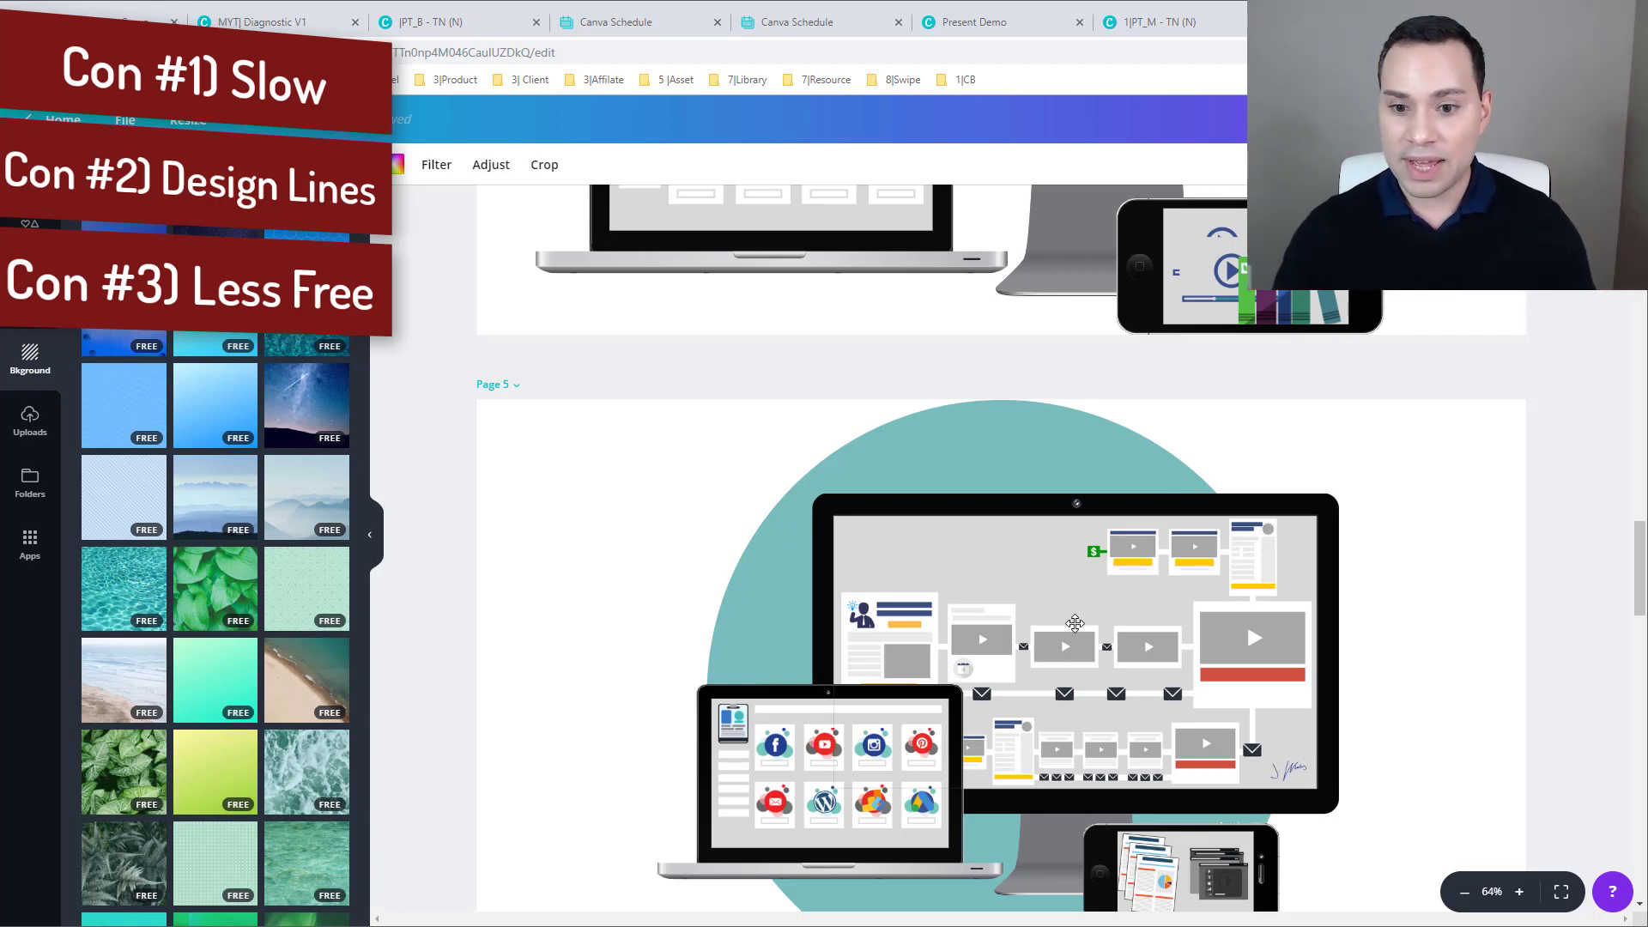
scroll(1074, 622, down, 2)
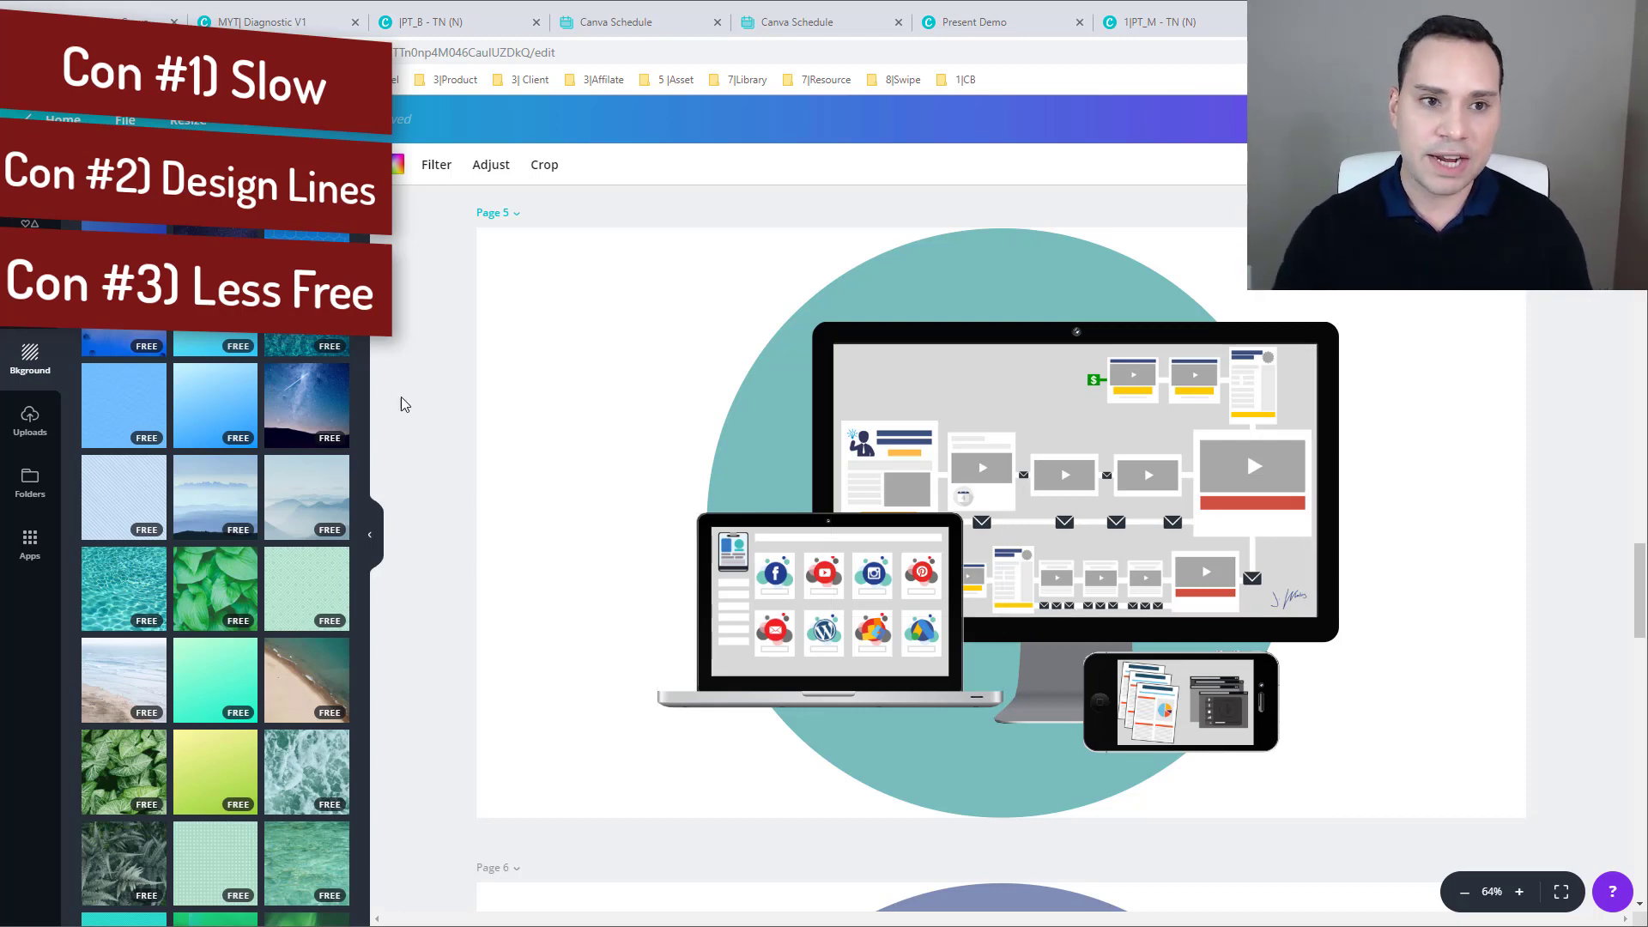
click(151, 13)
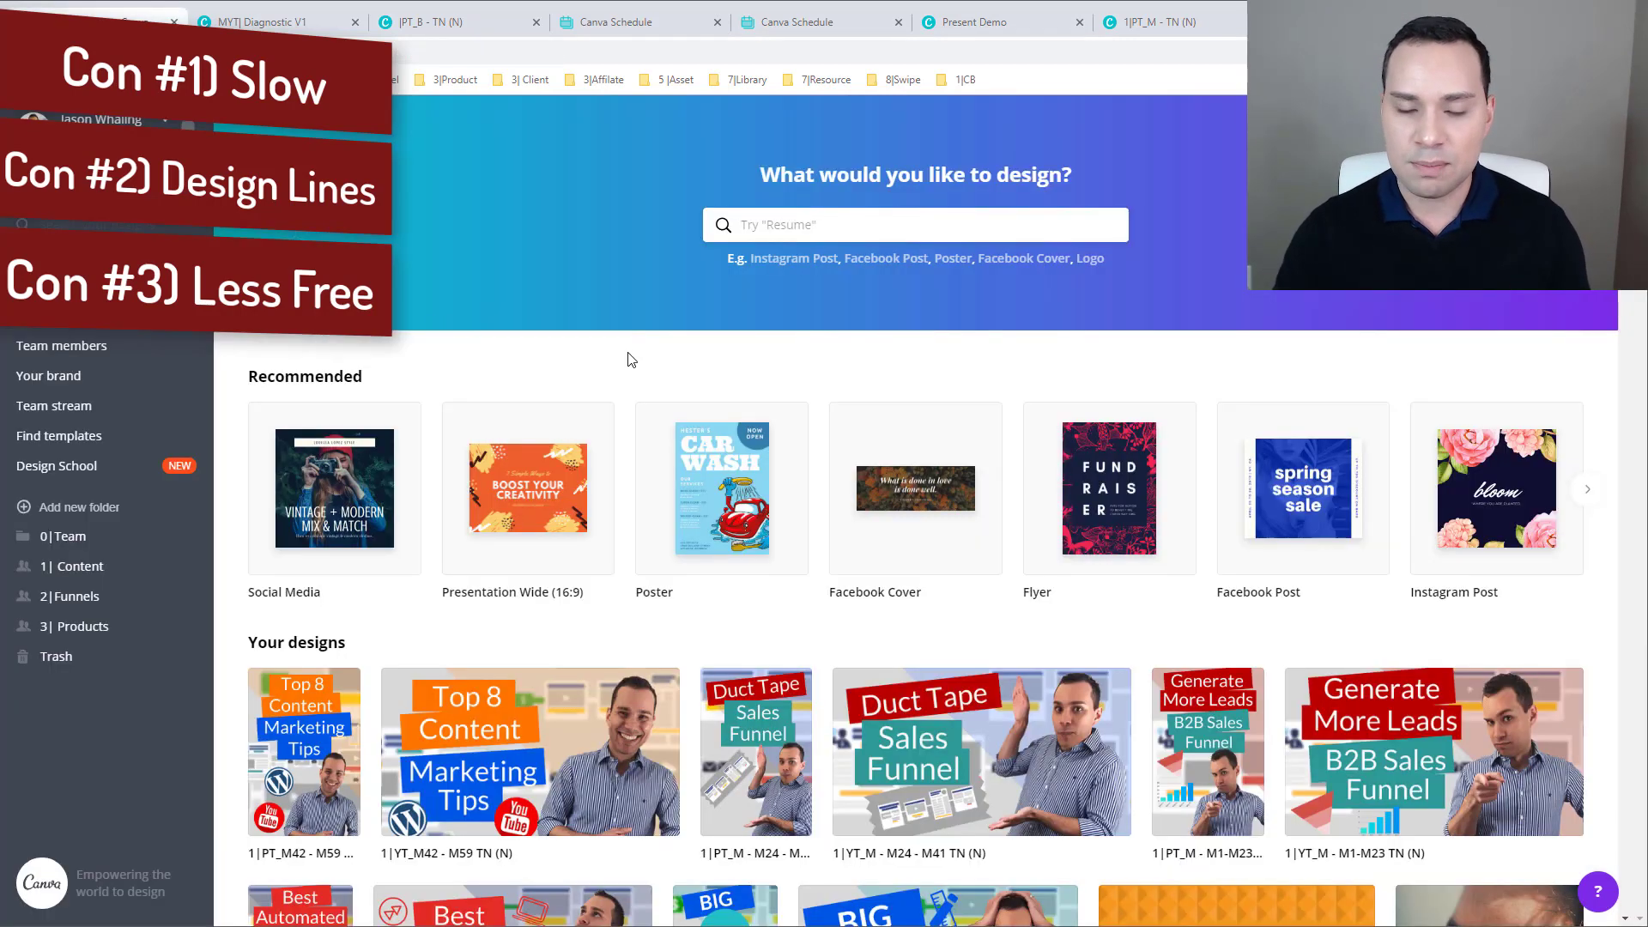